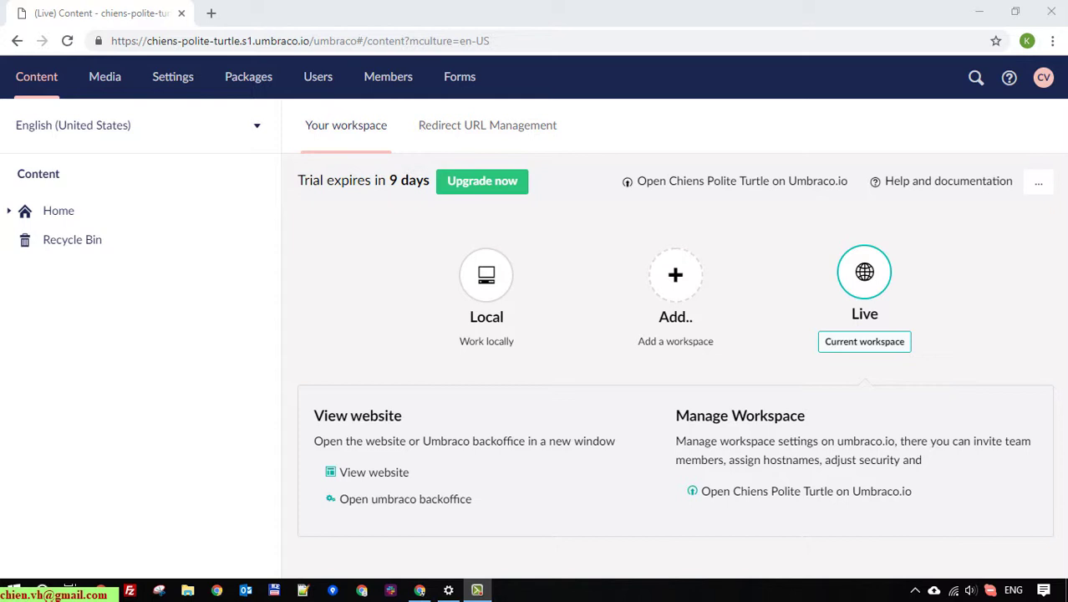
Step: Open the Products page under Home and select the site's base URL in the address bar
{"action": "left_click", "coordinate": [9, 212]}
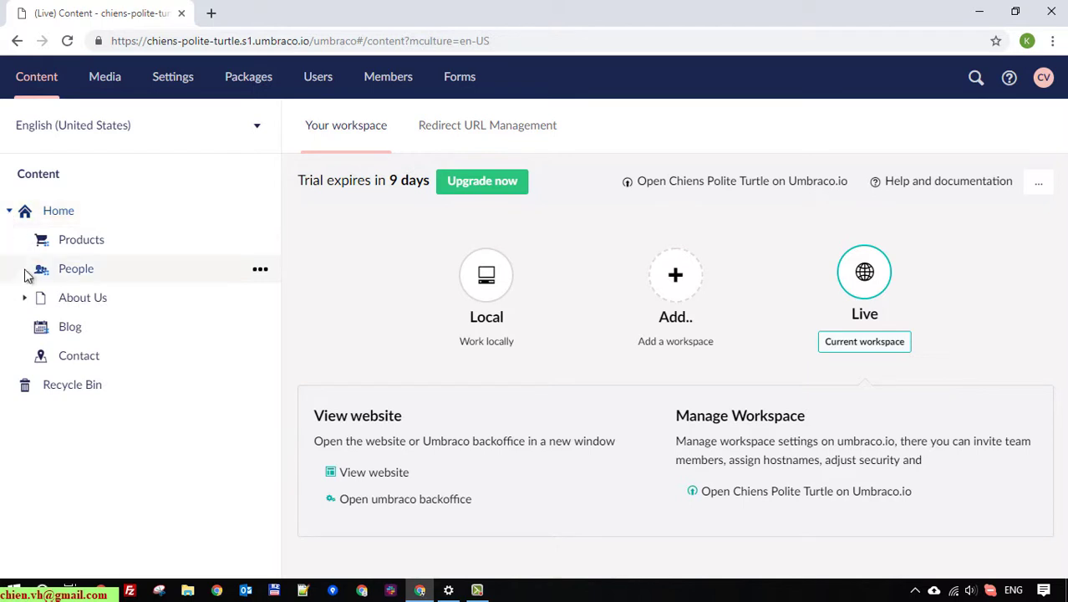
{"action": "left_click", "coordinate": [96, 246]}
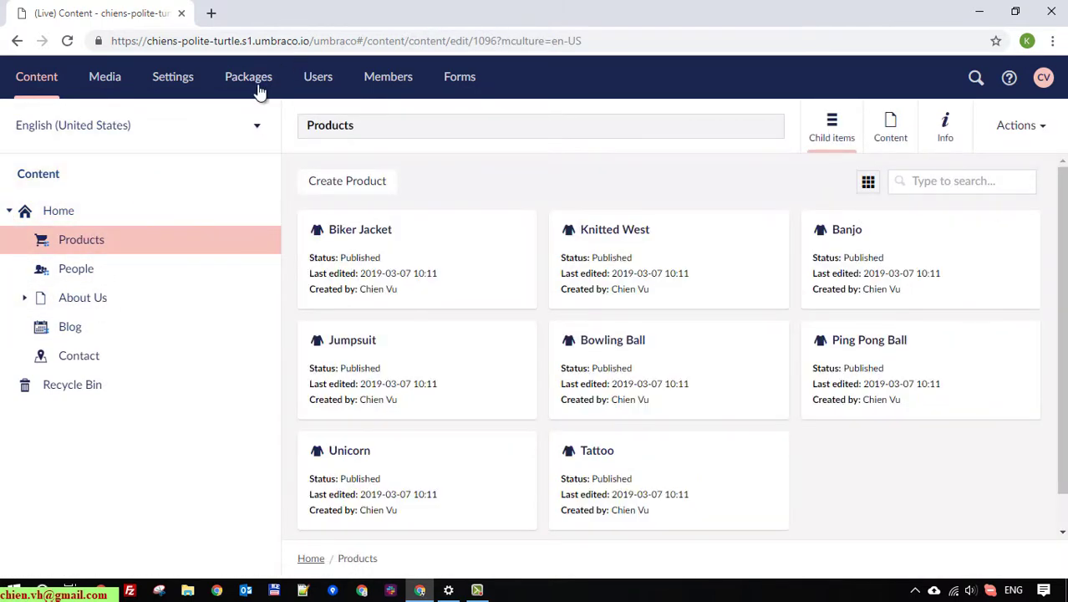
{"action": "left_click_drag", "start_coordinate": [310, 40], "coordinate": [80, 32]}
{"action": "key", "text": "ctrl+c"}
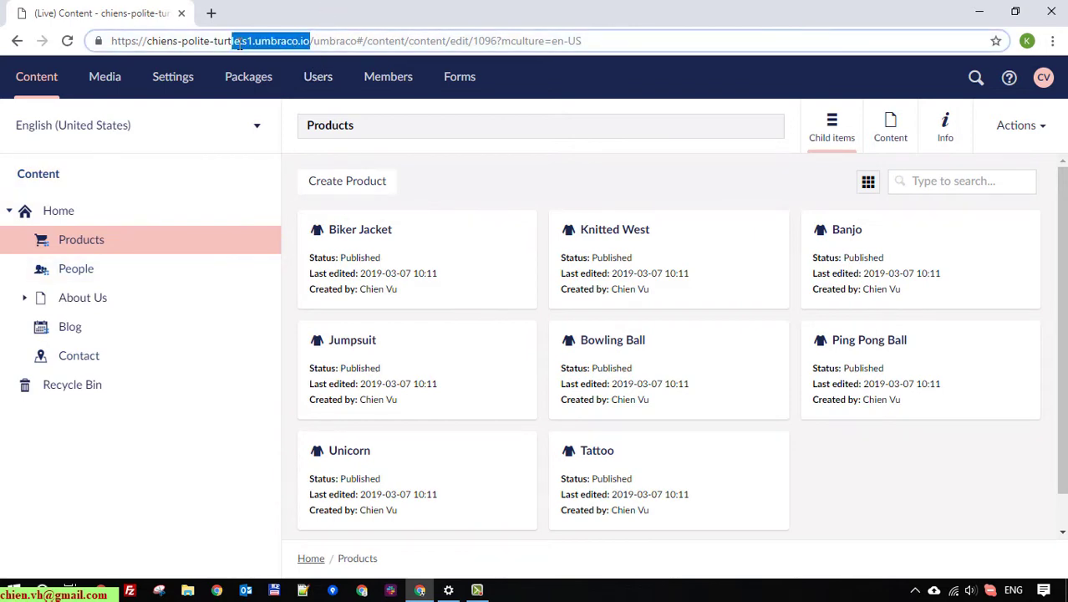
Step: Load the public sample site in a new tab using the copied address
{"action": "key", "text": "ctrl+t"}
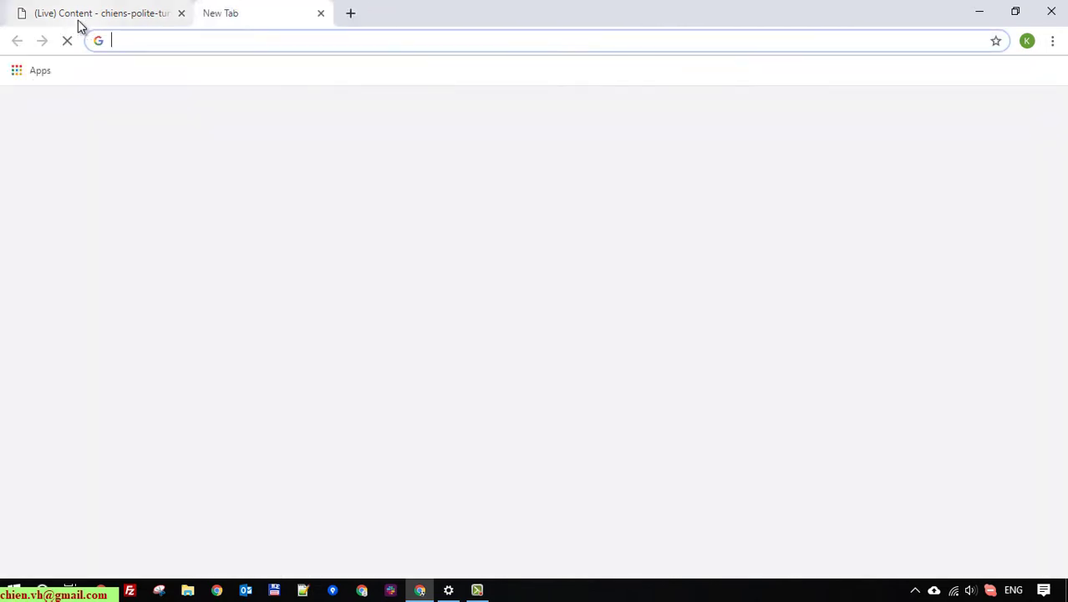
{"action": "key", "text": "ctrl+v"}
{"action": "key", "text": "Return"}
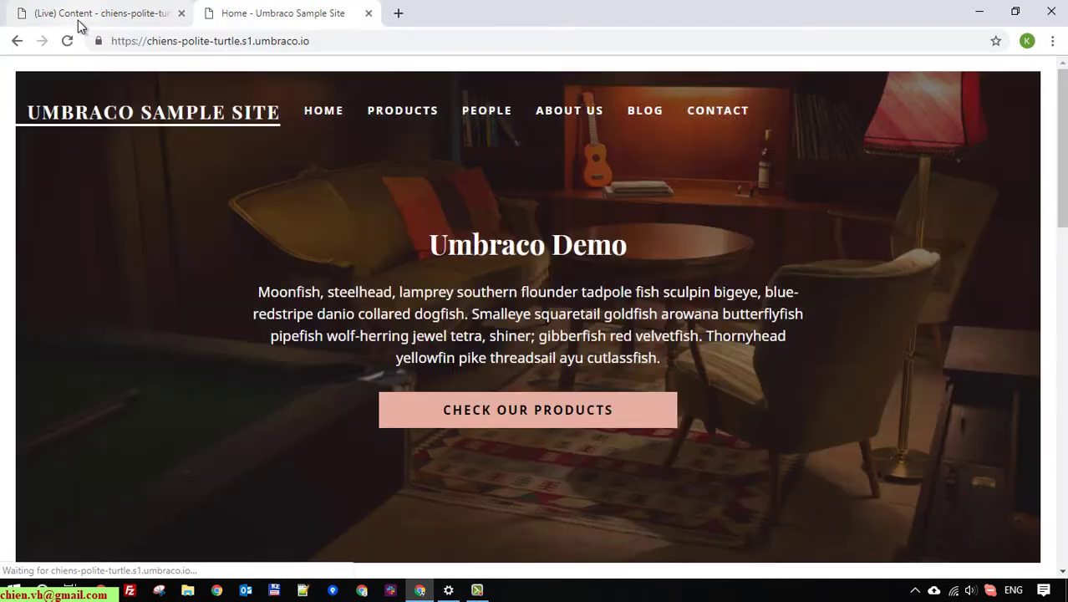
{"action": "scroll", "coordinate": [368, 209], "scroll_direction": "down", "scroll_amount": 3}
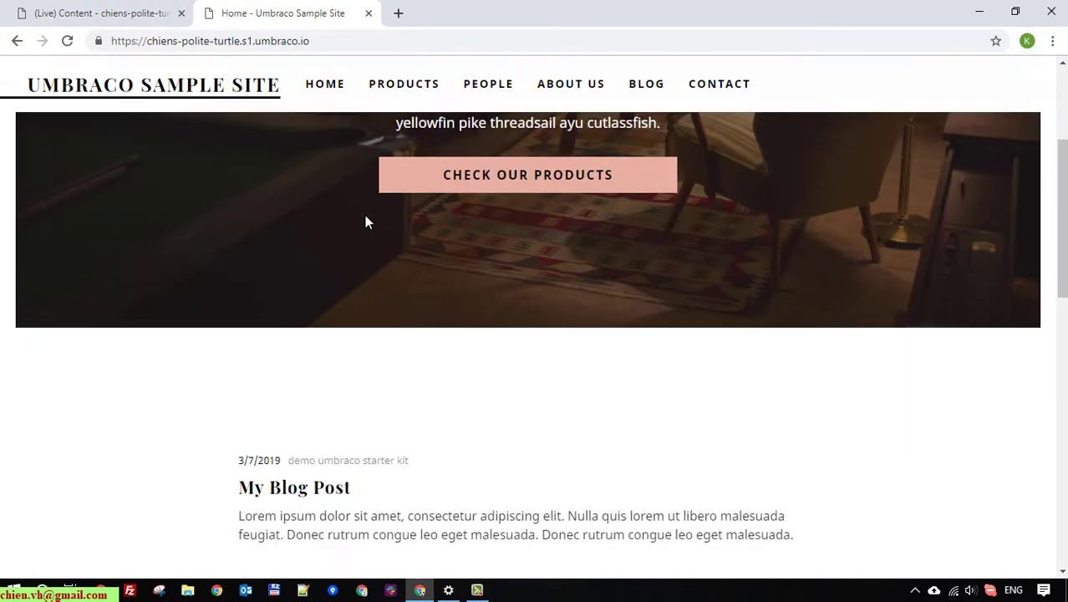
{"action": "scroll", "coordinate": [372, 213], "scroll_direction": "up", "scroll_amount": 3}
Step: Browse the eight items on the public Products page, then return to the backoffice
{"action": "left_click", "coordinate": [406, 122]}
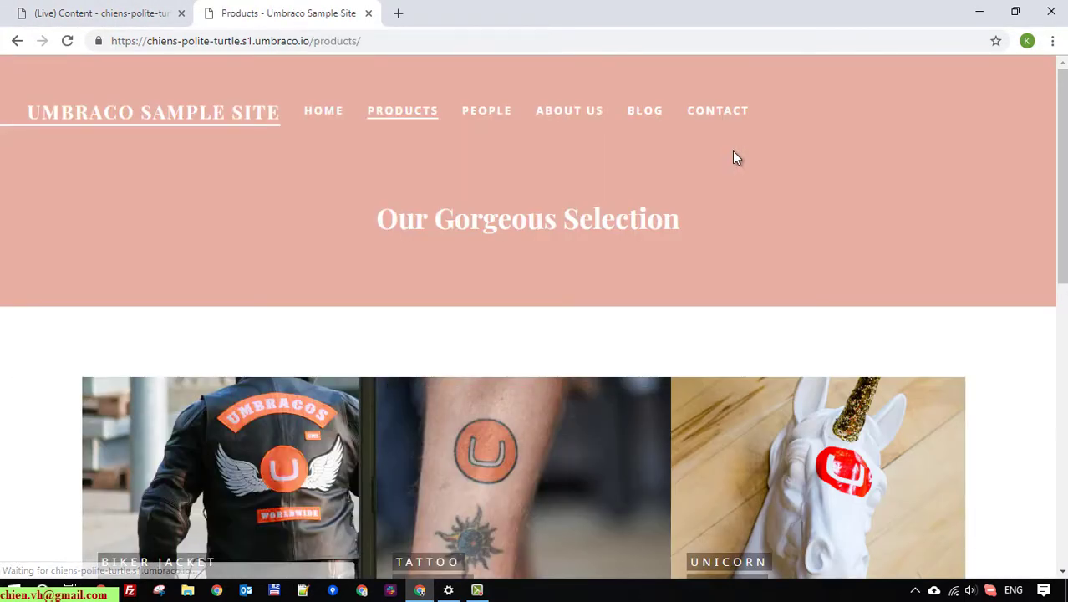
{"action": "scroll", "coordinate": [872, 260], "scroll_direction": "down", "scroll_amount": 3}
{"action": "scroll", "coordinate": [871, 281], "scroll_direction": "down", "scroll_amount": 5}
{"action": "scroll", "coordinate": [873, 282], "scroll_direction": "up", "scroll_amount": 1}
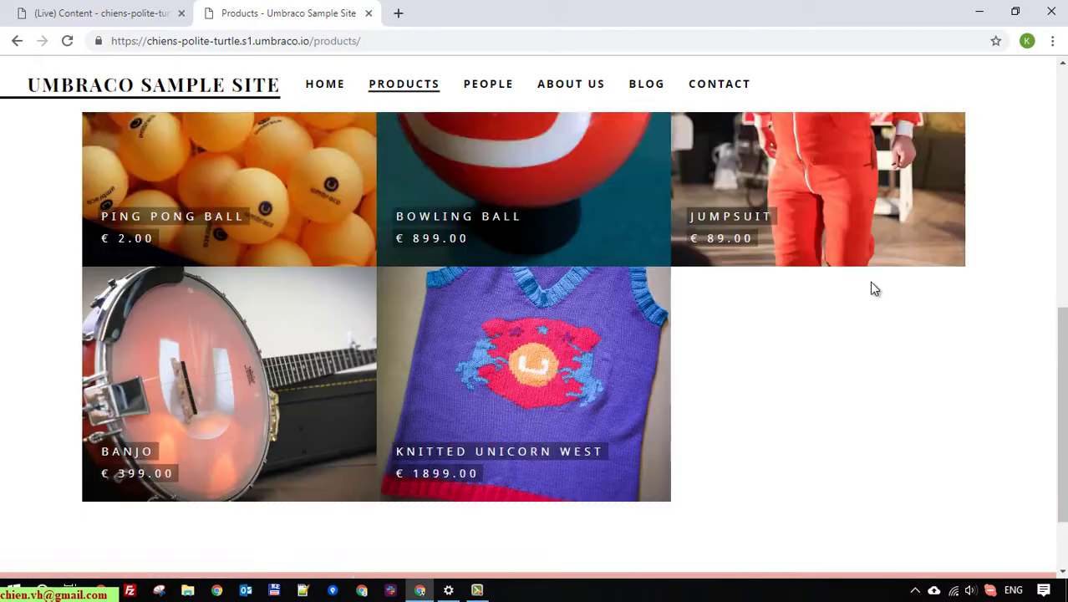
{"action": "scroll", "coordinate": [873, 286], "scroll_direction": "up", "scroll_amount": 4}
{"action": "scroll", "coordinate": [887, 310], "scroll_direction": "down", "scroll_amount": 4}
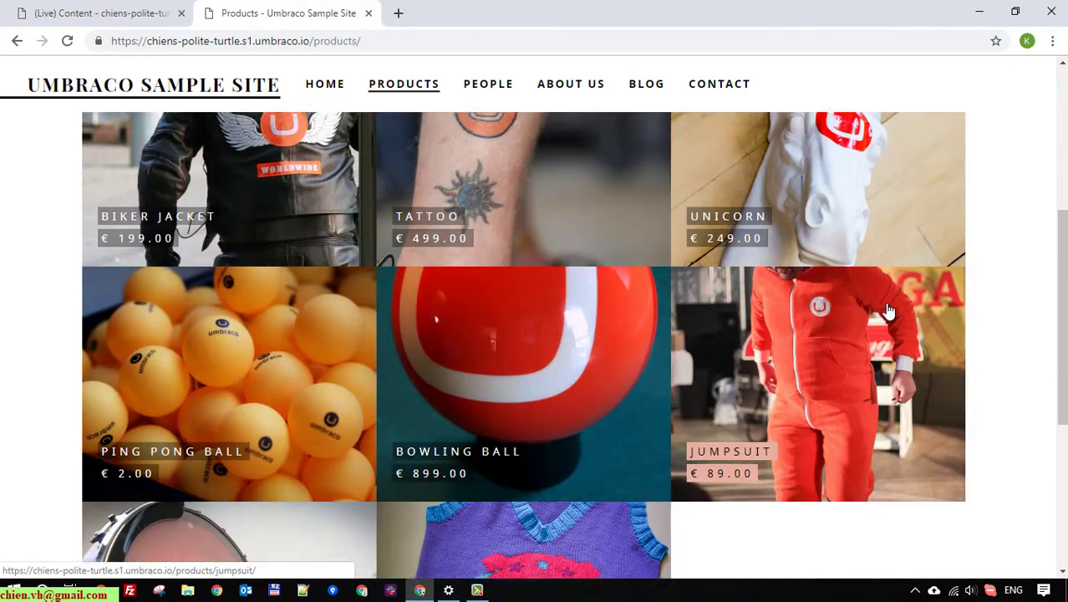
{"action": "scroll", "coordinate": [512, 440], "scroll_direction": "down", "scroll_amount": 1}
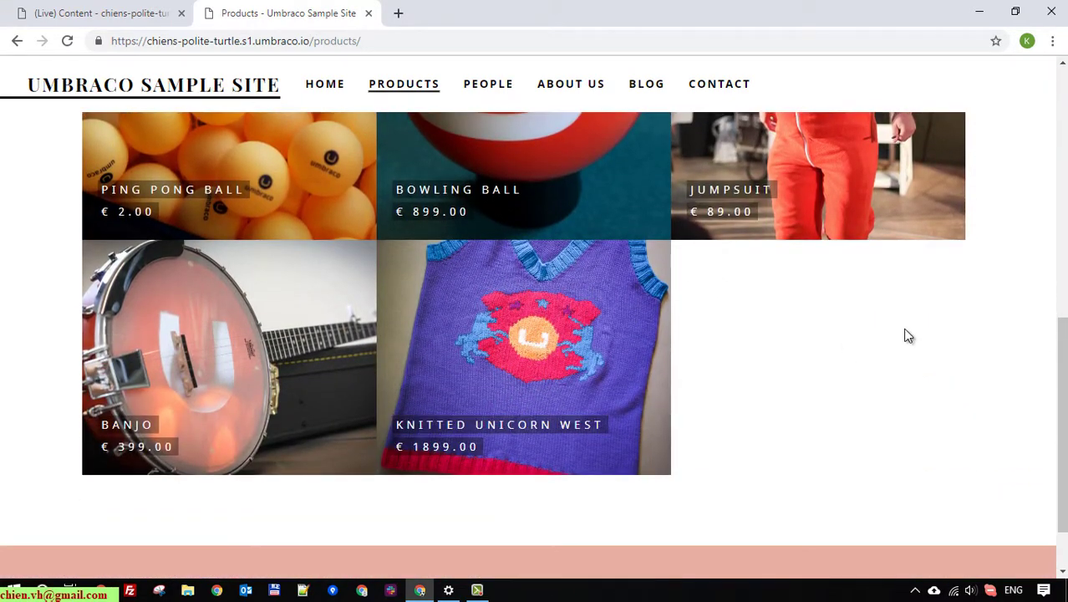
{"action": "left_click", "coordinate": [84, 8]}
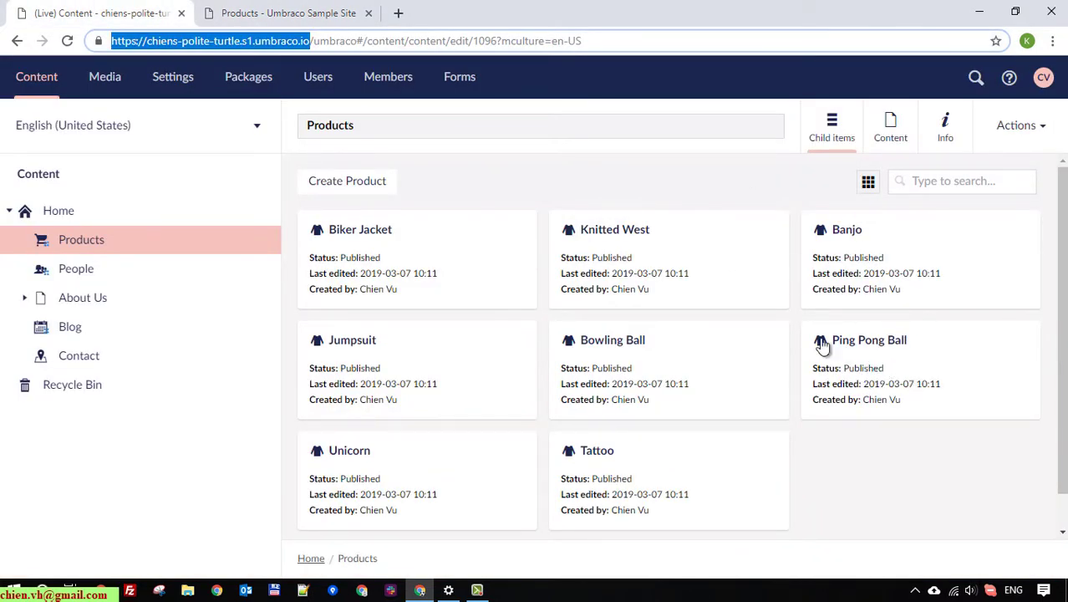
Step: Create a new product named 'My First Product 01' and copy the name into Product Name
{"action": "left_click", "coordinate": [358, 182]}
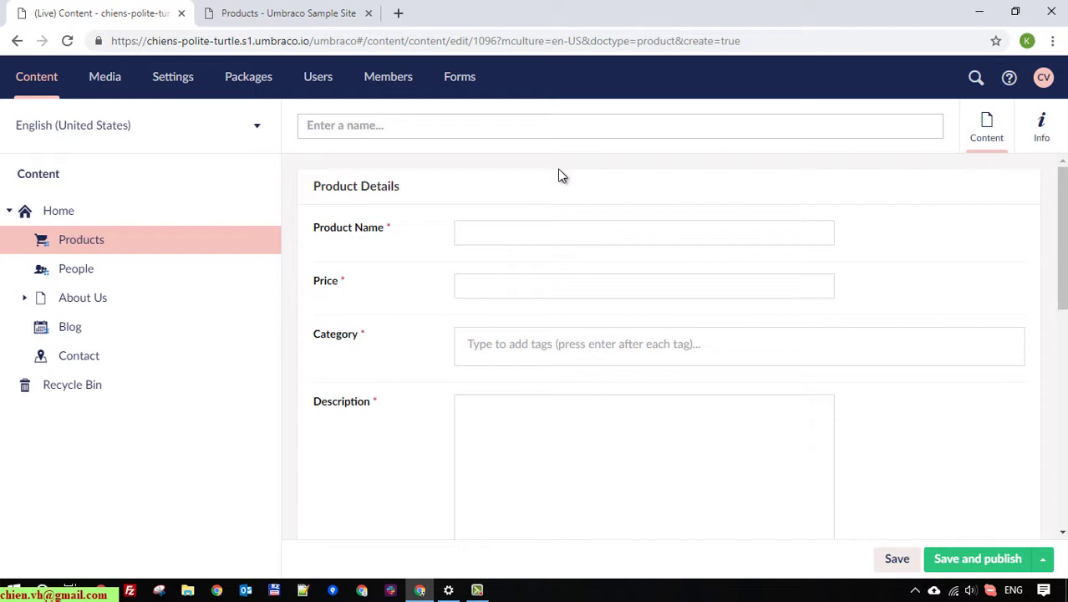
{"action": "type", "text": "My First Product 01"}
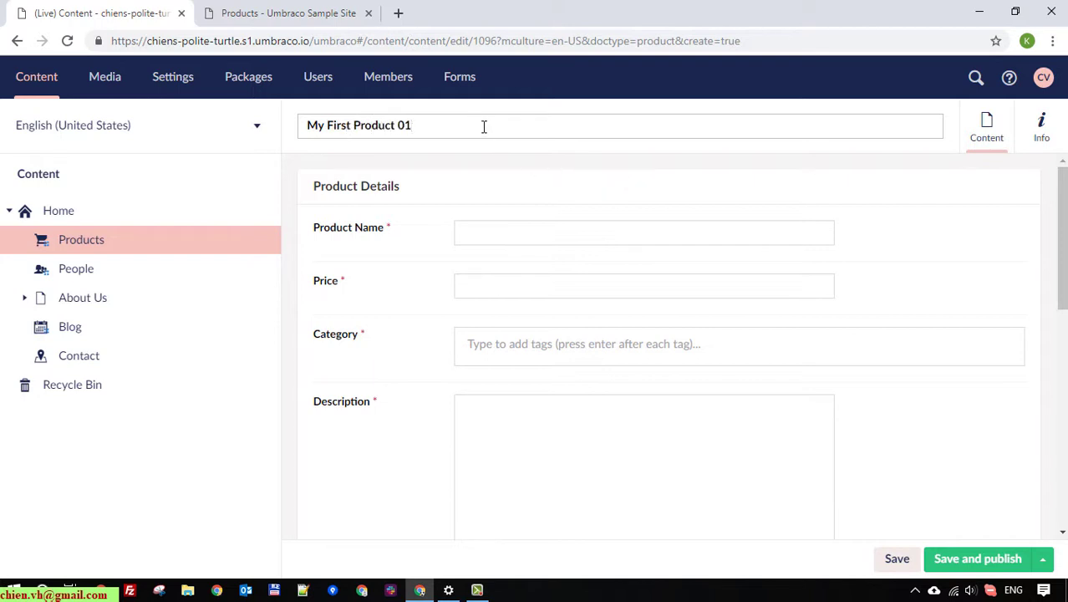
{"action": "key", "text": "ctrl+a"}
{"action": "key", "text": "ctrl+c"}
{"action": "left_click", "coordinate": [509, 236]}
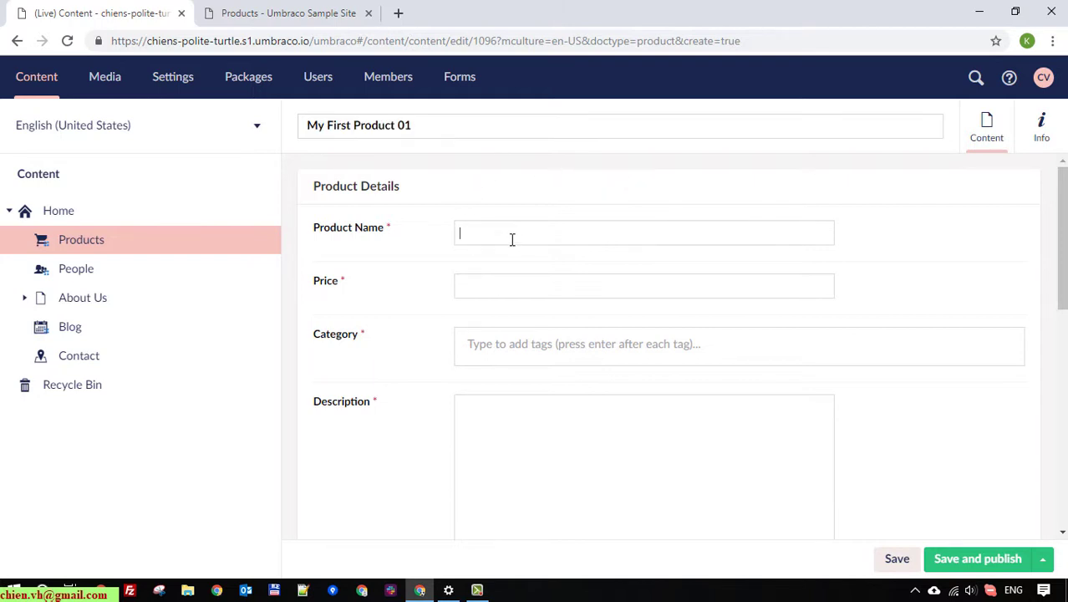
{"action": "key", "text": "ctrl+v"}
Step: Set price 5, category tag clothing, description 'Testing' and SKU 01
{"action": "left_click", "coordinate": [561, 286]}
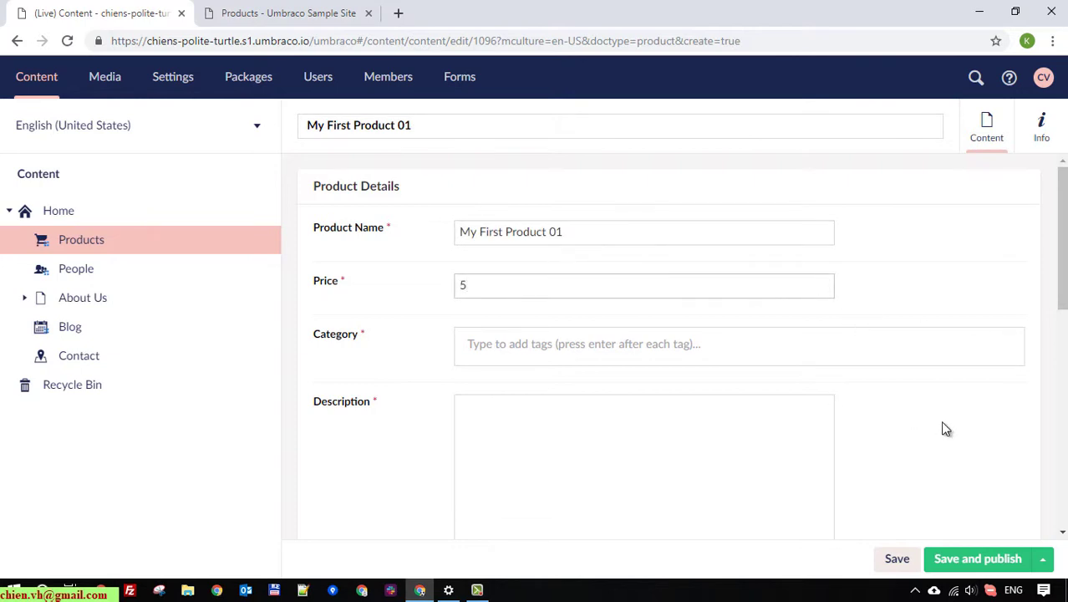
{"action": "left_click", "coordinate": [662, 349]}
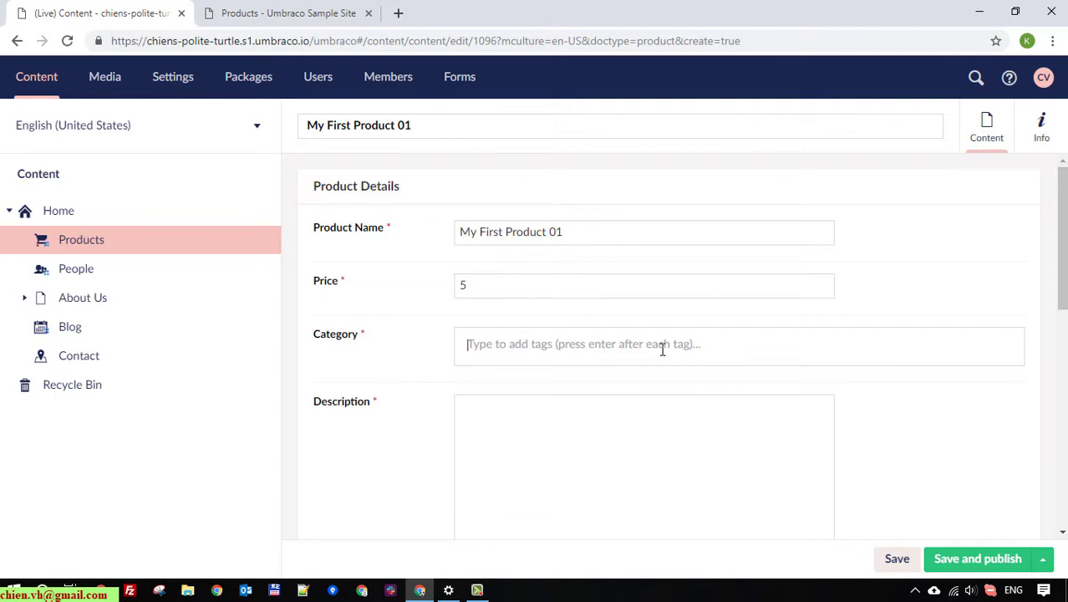
{"action": "key", "text": "ctrl+Tab"}
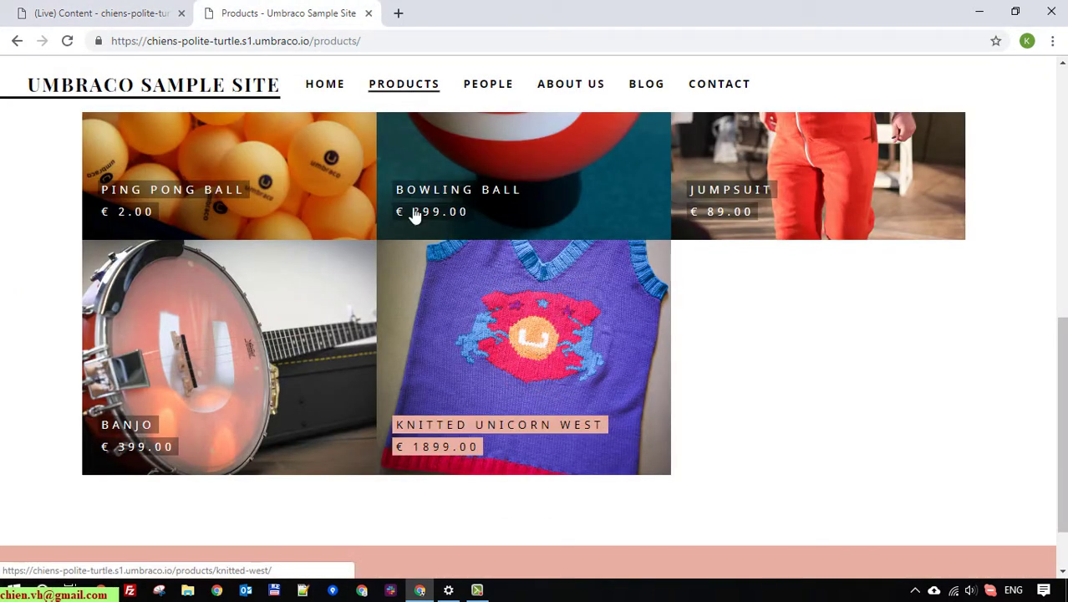
{"action": "left_click", "coordinate": [121, 23]}
{"action": "type", "text": "cl"}
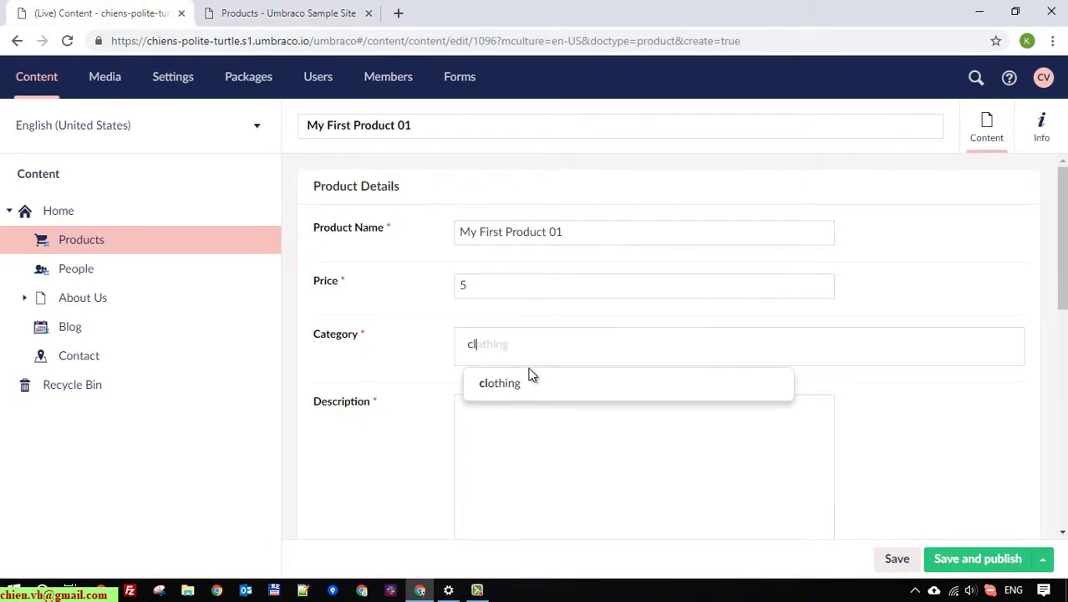
{"action": "left_click", "coordinate": [532, 390]}
{"action": "scroll", "coordinate": [557, 419], "scroll_direction": "down", "scroll_amount": 1}
{"action": "scroll", "coordinate": [572, 297], "scroll_direction": "down", "scroll_amount": 2}
{"action": "scroll", "coordinate": [598, 399], "scroll_direction": "up", "scroll_amount": 2}
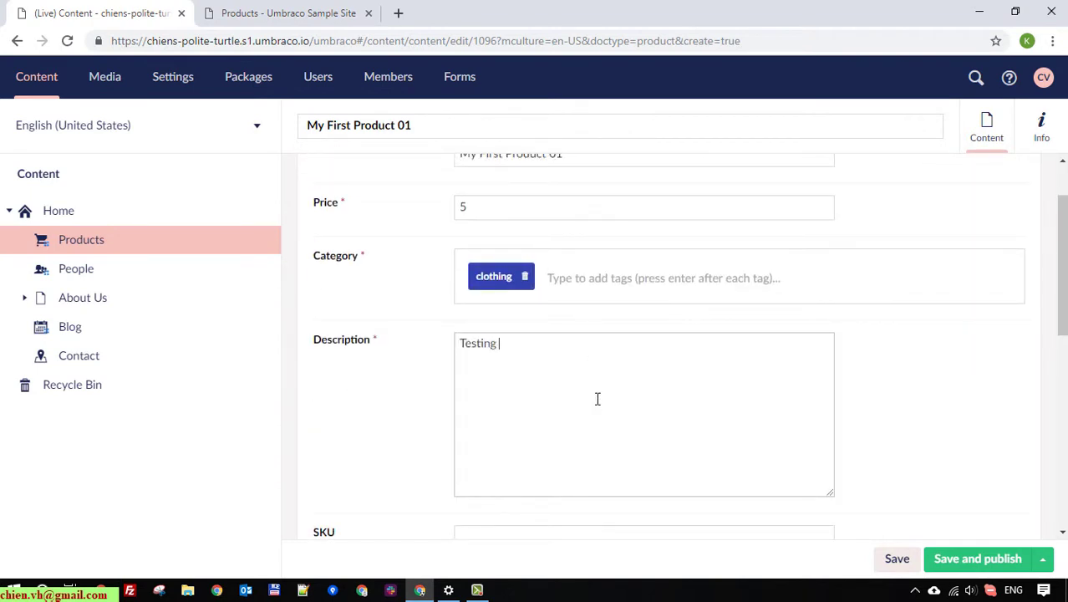
{"action": "scroll", "coordinate": [589, 393], "scroll_direction": "down", "scroll_amount": 5}
{"action": "scroll", "coordinate": [525, 265], "scroll_direction": "up", "scroll_amount": 2}
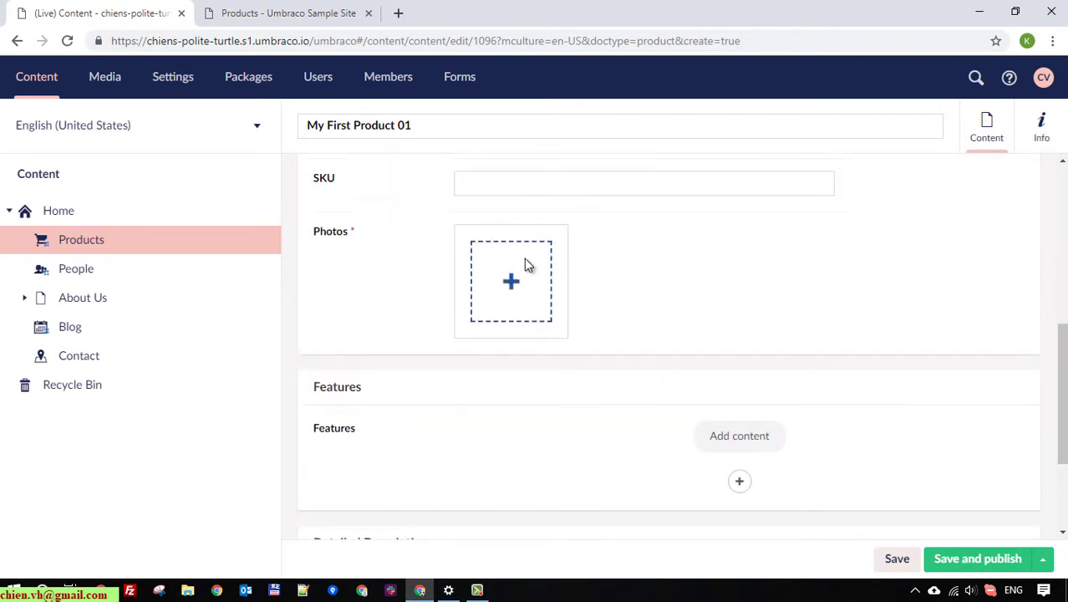
{"action": "left_click", "coordinate": [554, 302]}
{"action": "type", "text": "01"}
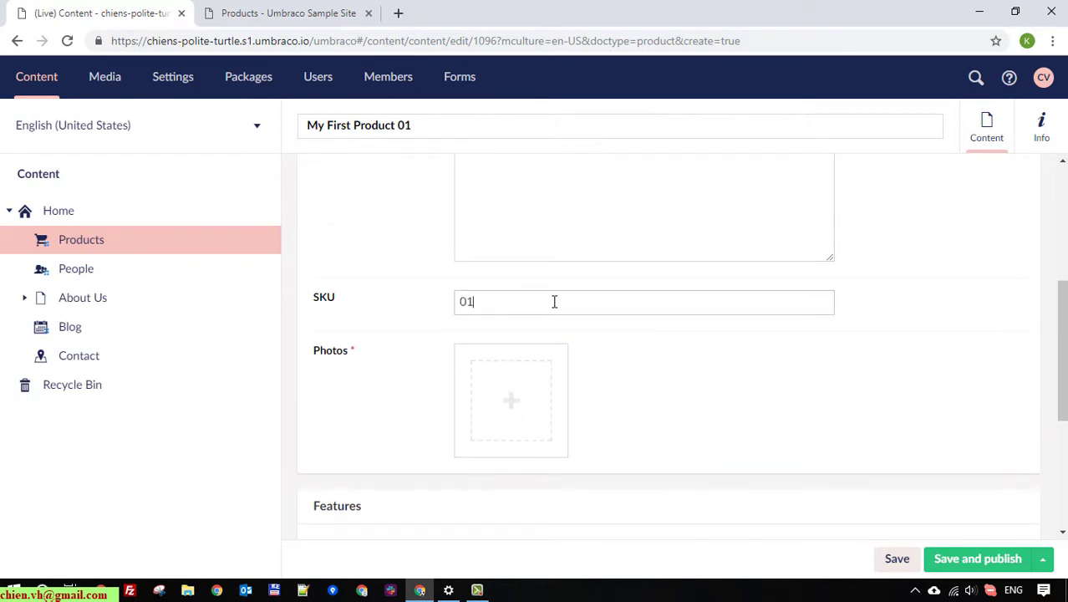
{"action": "scroll", "coordinate": [710, 355], "scroll_direction": "down", "scroll_amount": 1}
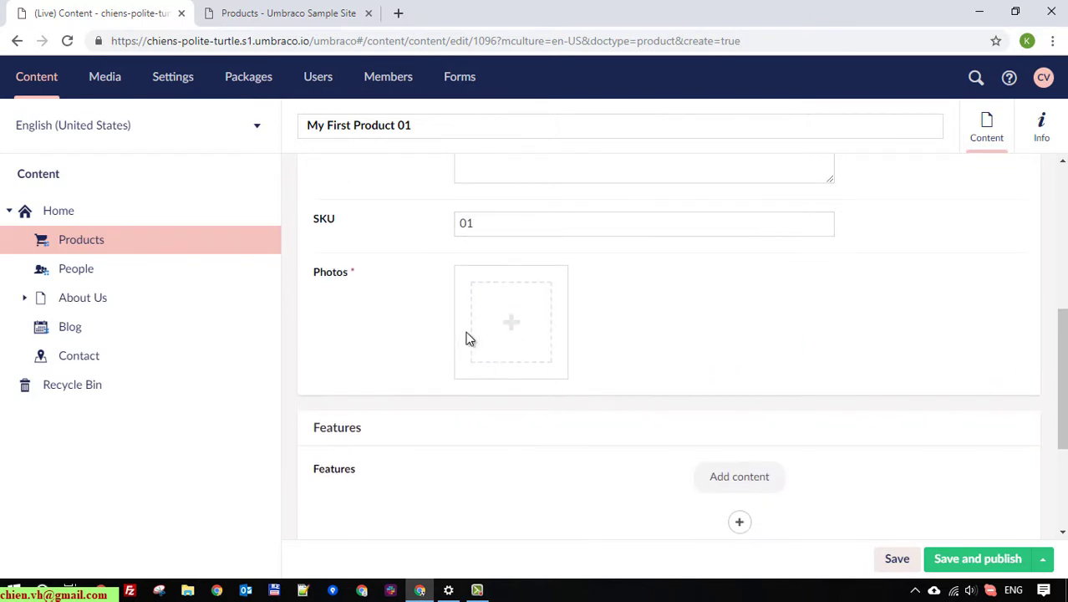
Step: Set the Tattoo image as the product's photo
{"action": "left_click", "coordinate": [518, 322]}
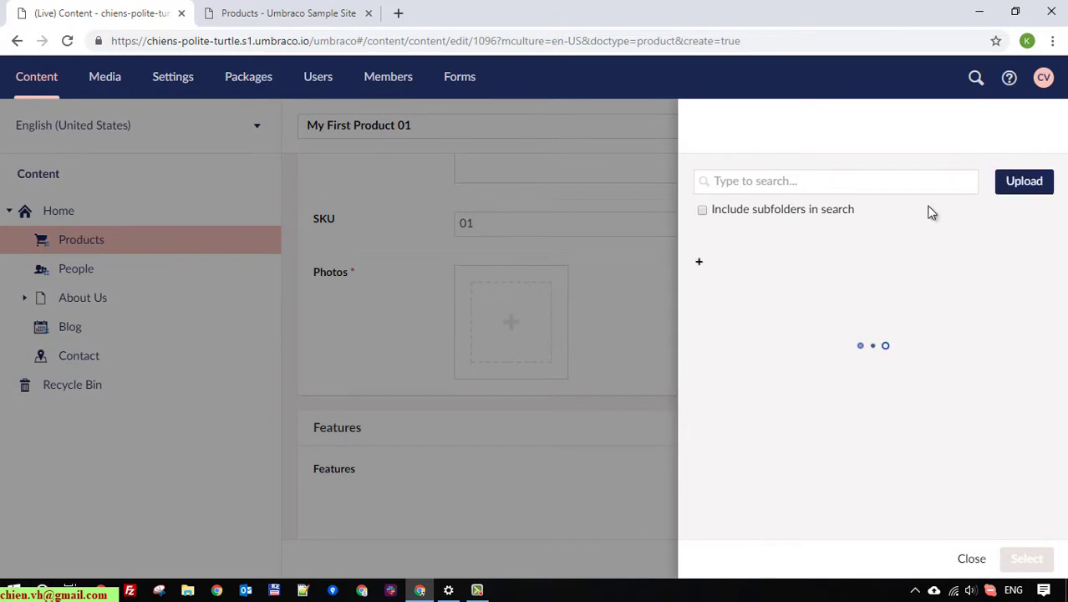
{"action": "scroll", "coordinate": [1004, 392], "scroll_direction": "down", "scroll_amount": 3}
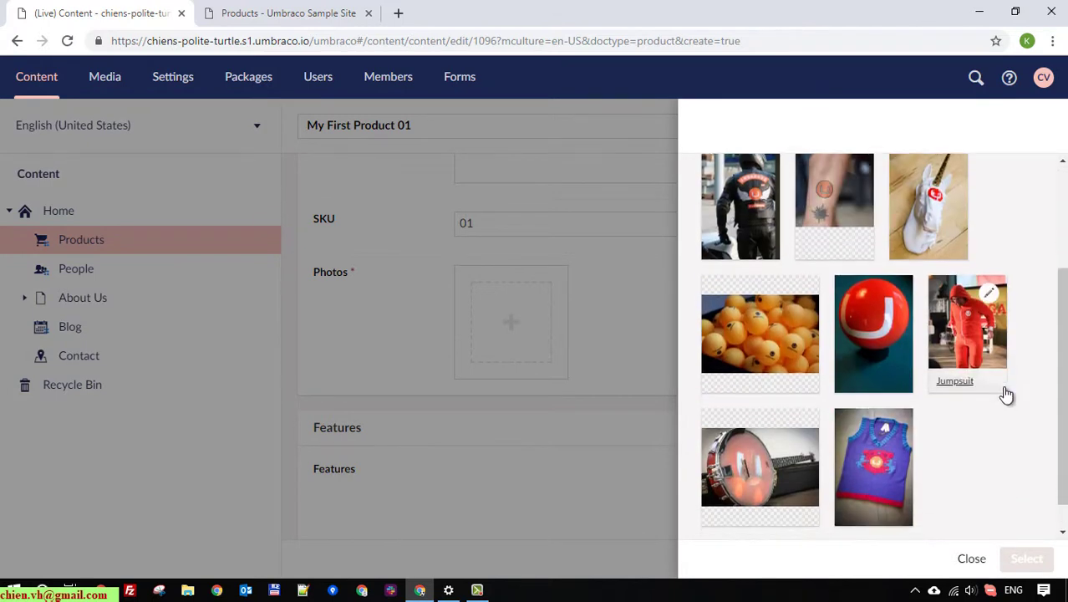
{"action": "scroll", "coordinate": [1006, 394], "scroll_direction": "up", "scroll_amount": 2}
{"action": "scroll", "coordinate": [836, 367], "scroll_direction": "down", "scroll_amount": 1}
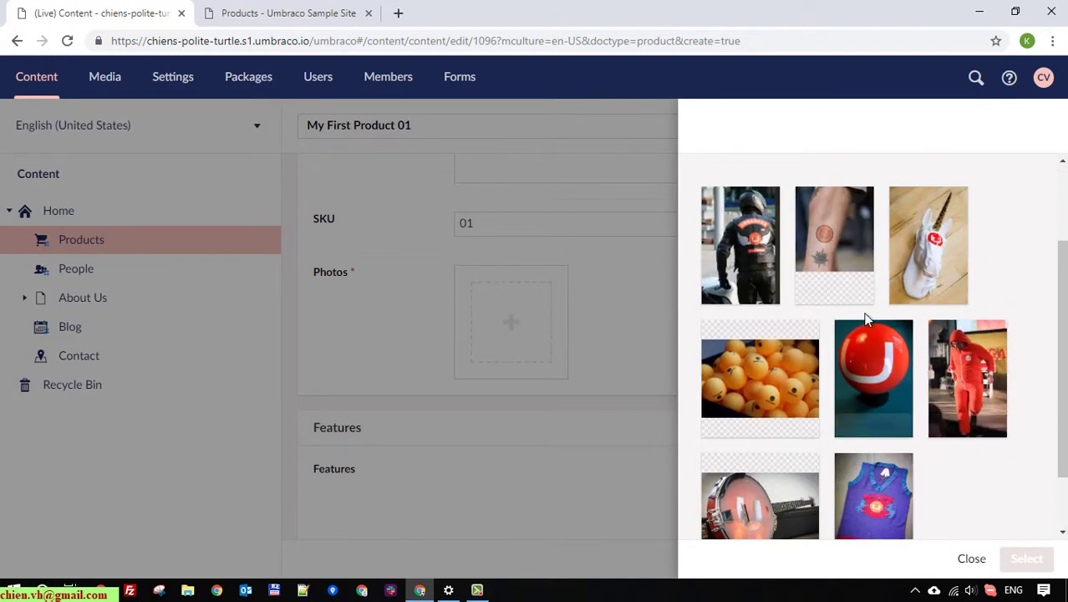
{"action": "left_click", "coordinate": [830, 226]}
{"action": "left_click", "coordinate": [1026, 558]}
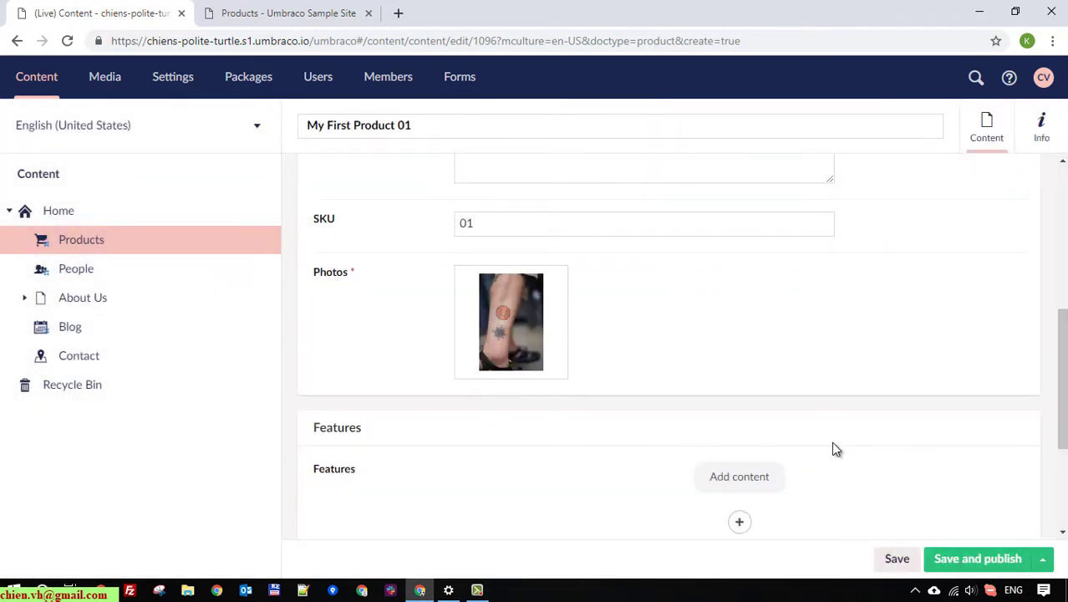
Step: Add and remove a Features item, then add a two-column Article row to Detailed Description
{"action": "scroll", "coordinate": [831, 439], "scroll_direction": "down", "scroll_amount": 2}
{"action": "scroll", "coordinate": [830, 438], "scroll_direction": "down", "scroll_amount": 2}
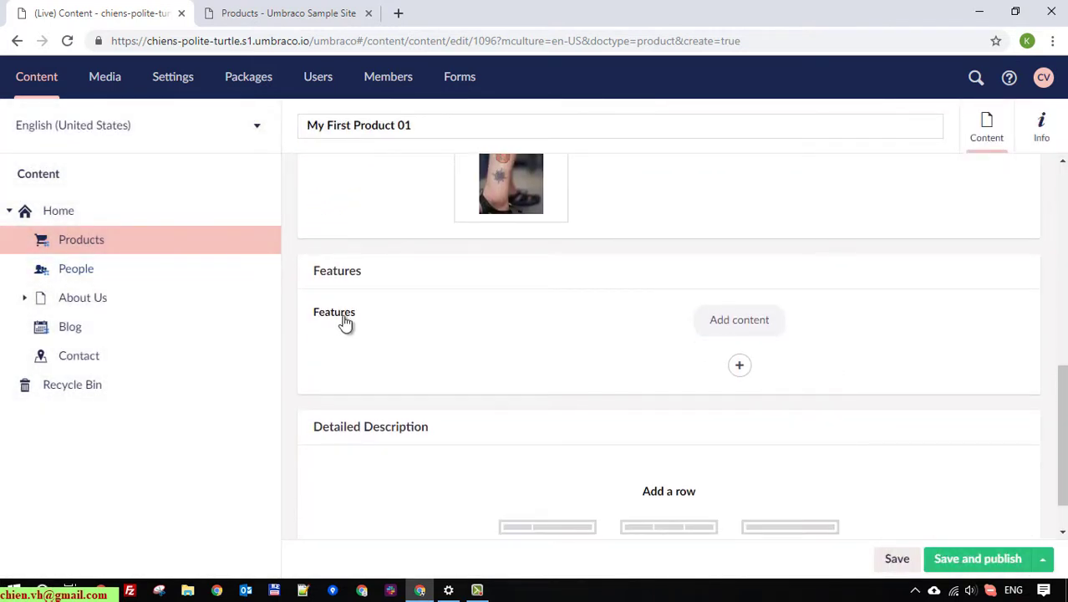
{"action": "left_click", "coordinate": [740, 365]}
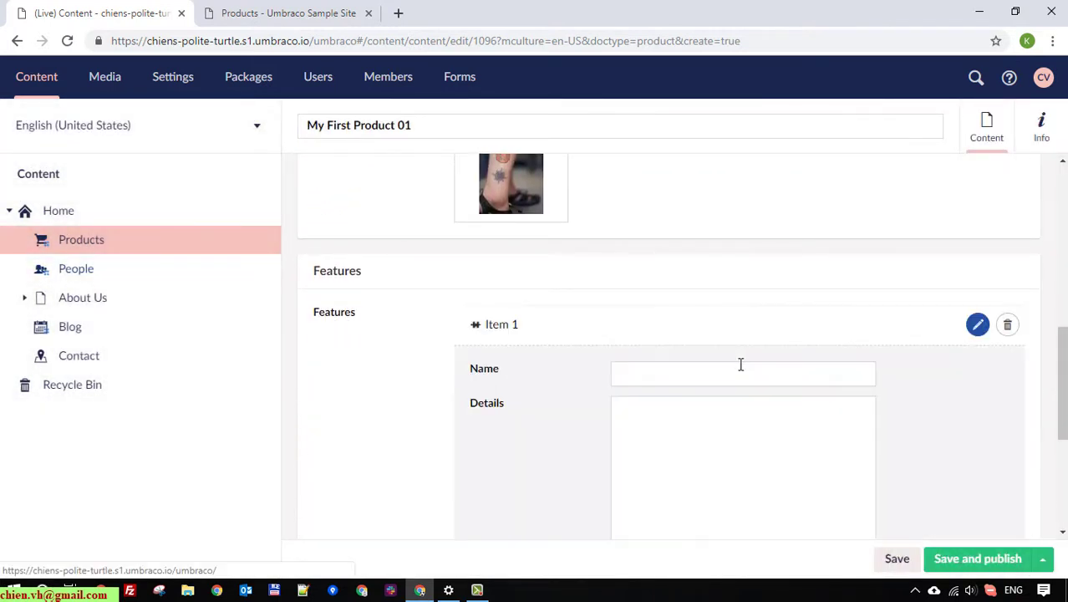
{"action": "left_click", "coordinate": [1008, 326]}
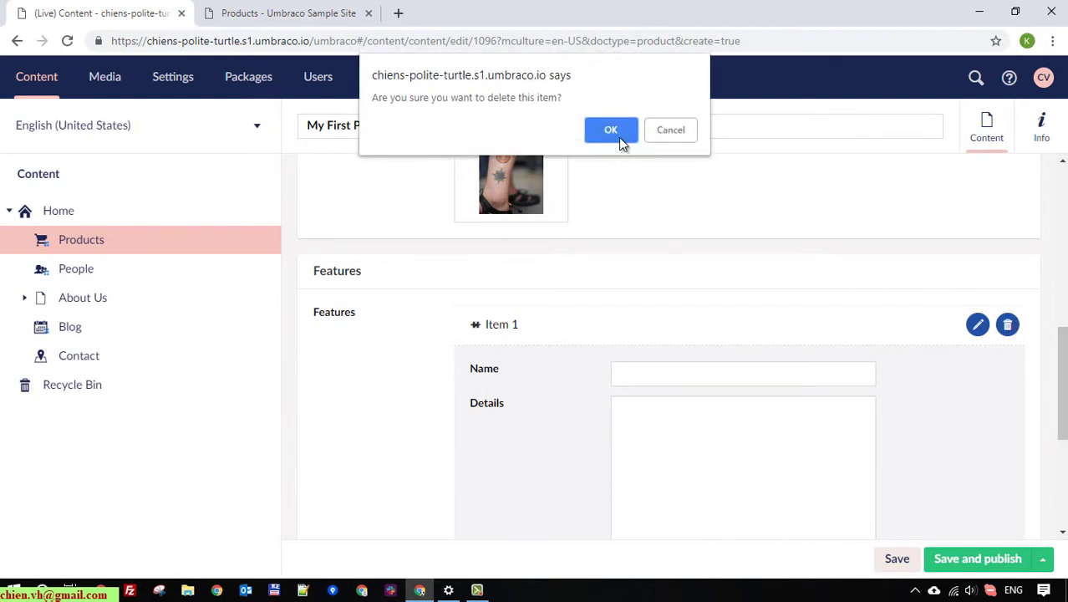
{"action": "left_click", "coordinate": [618, 137]}
{"action": "scroll", "coordinate": [968, 363], "scroll_direction": "down", "scroll_amount": 1}
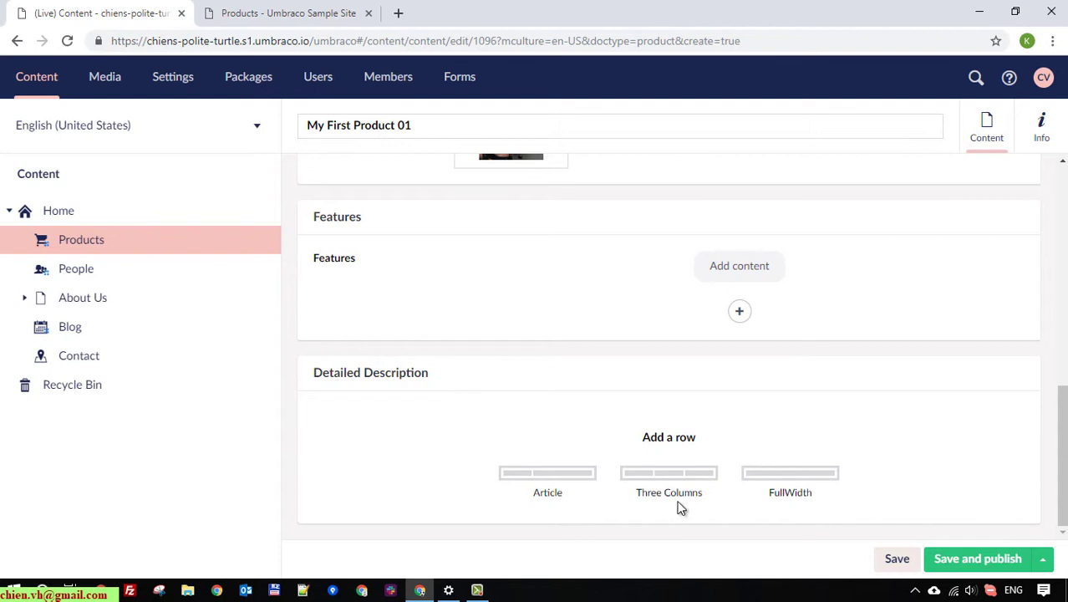
{"action": "left_click", "coordinate": [557, 500]}
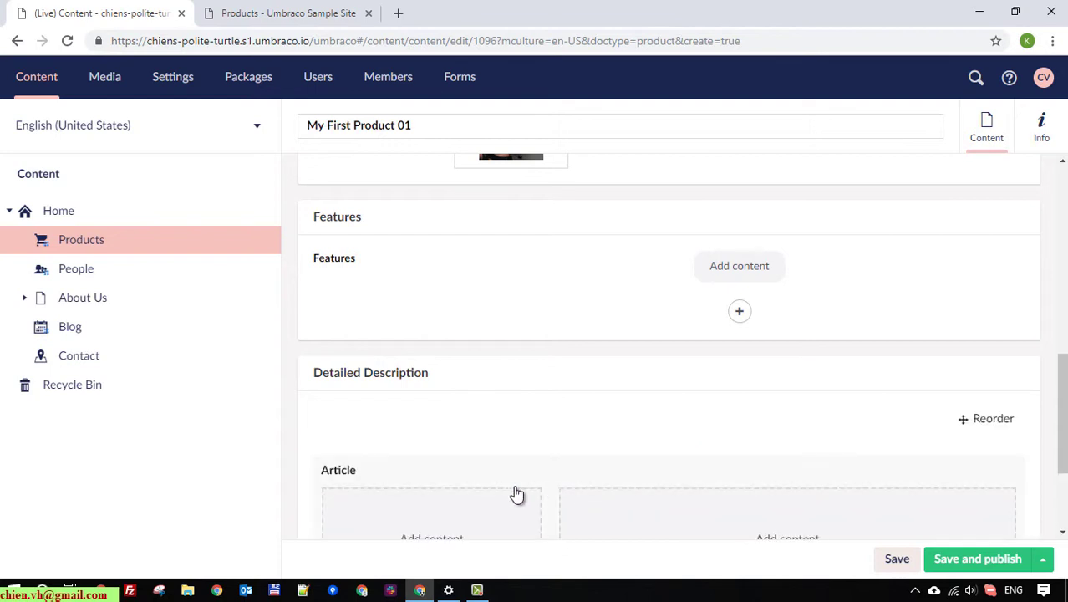
Step: Put an Image block with the banjo photo in the Article row's left cell
{"action": "scroll", "coordinate": [515, 494], "scroll_direction": "down", "scroll_amount": 3}
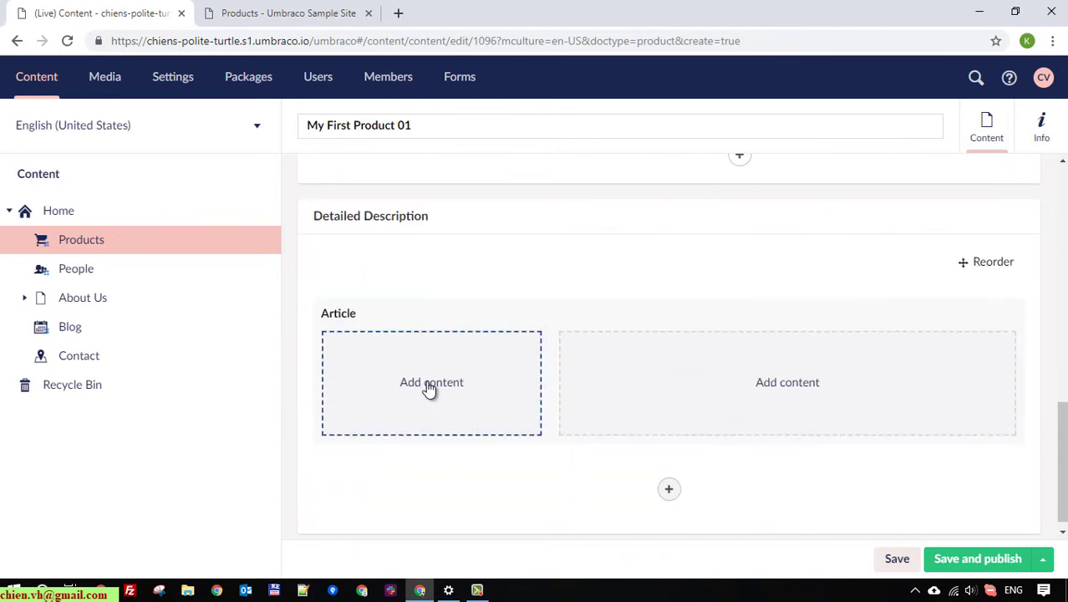
{"action": "left_click", "coordinate": [428, 388]}
{"action": "left_click", "coordinate": [350, 408]}
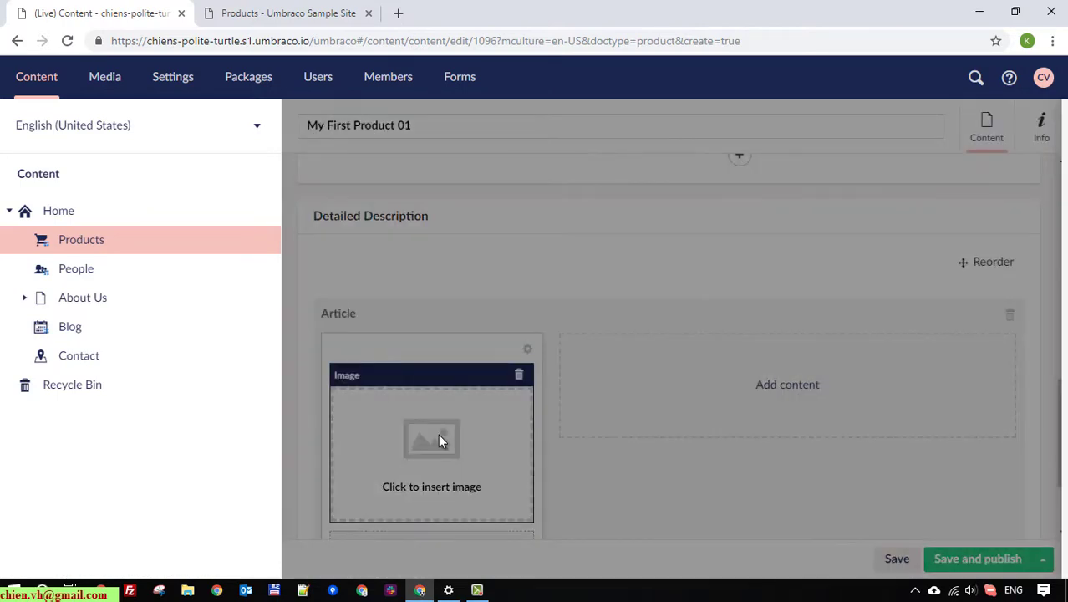
{"action": "scroll", "coordinate": [1009, 376], "scroll_direction": "down", "scroll_amount": 2}
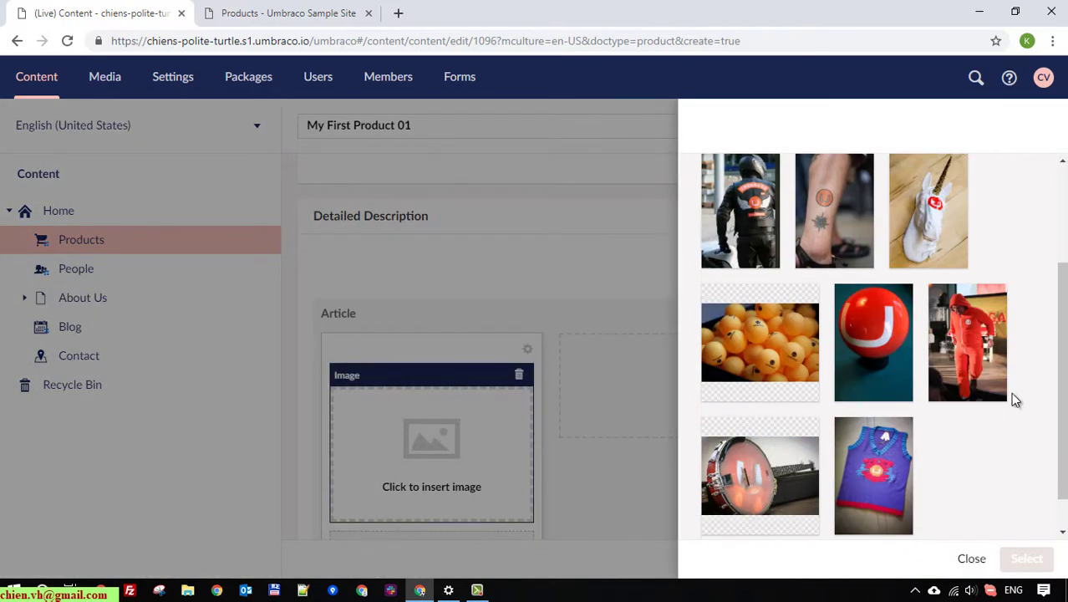
{"action": "left_click", "coordinate": [790, 467]}
{"action": "left_click", "coordinate": [1030, 556]}
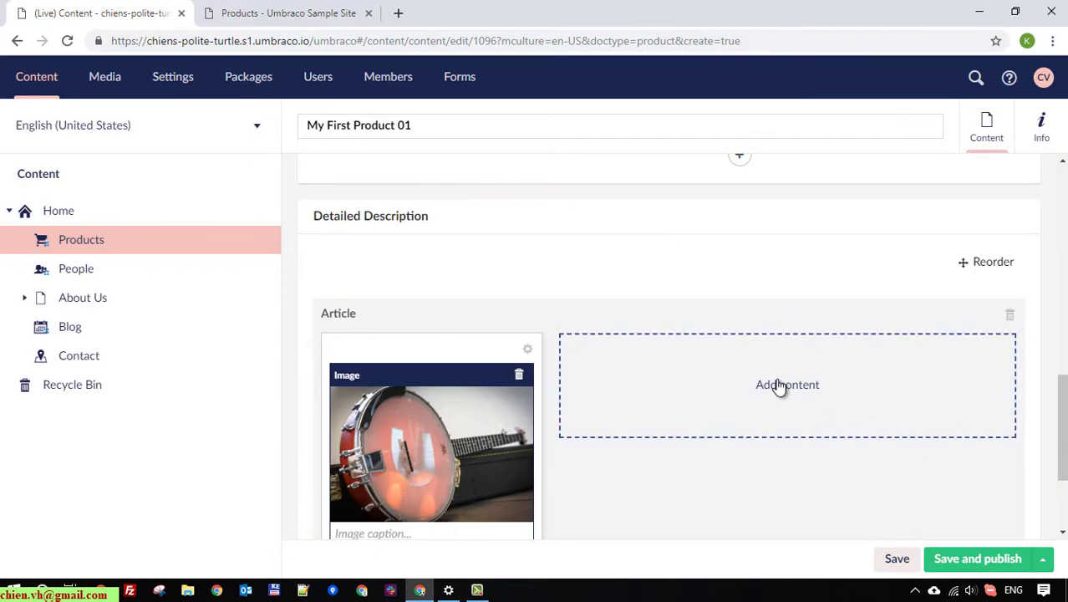
Step: Add an empty Rich text editor block to the right cell and open a new browser tab
{"action": "left_click", "coordinate": [769, 387]}
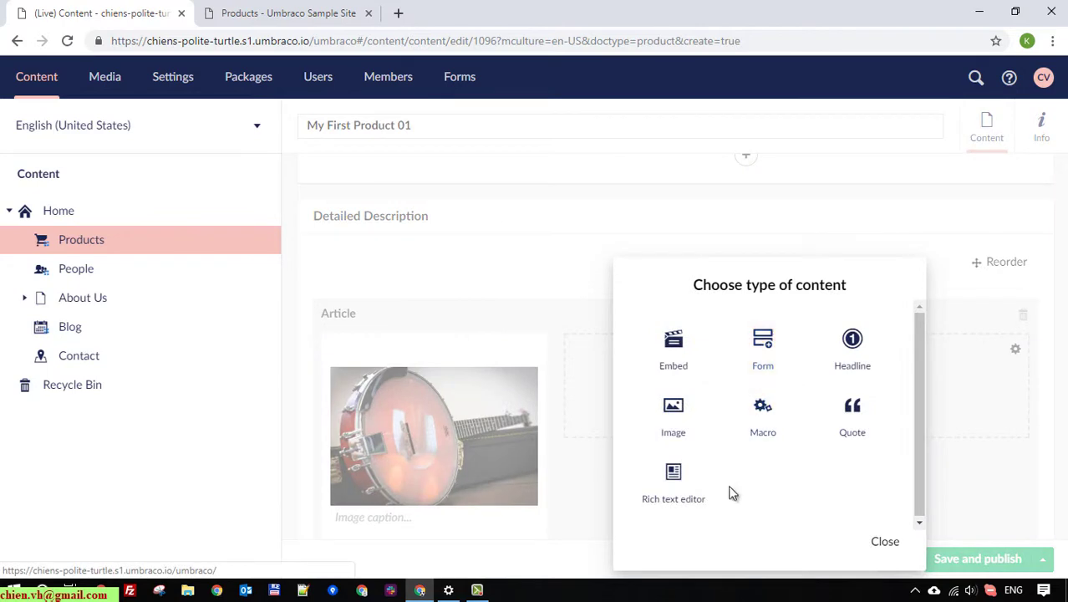
{"action": "left_click", "coordinate": [677, 481]}
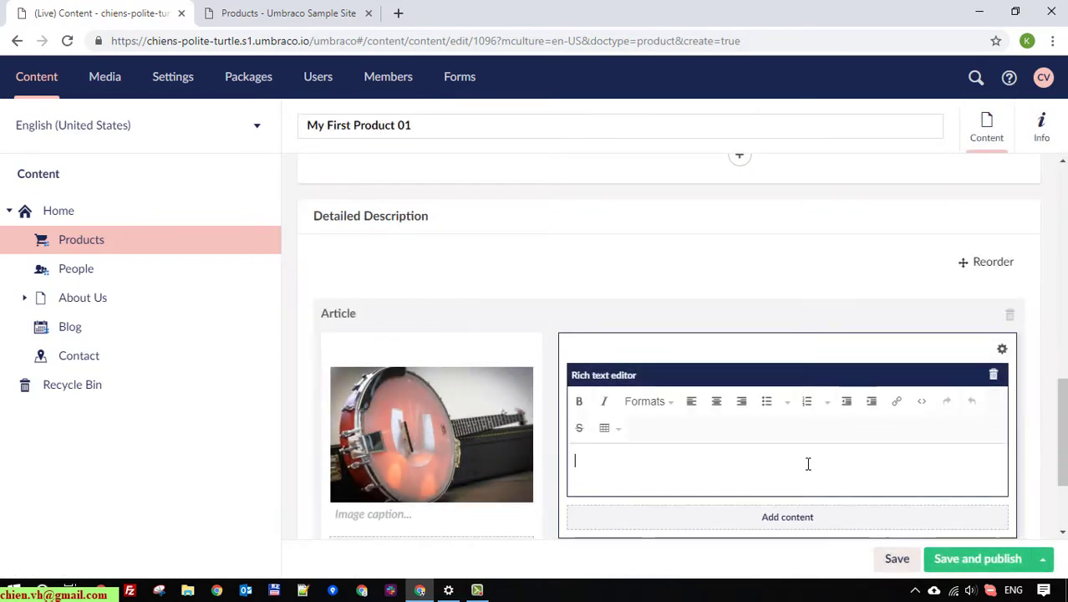
{"action": "left_click", "coordinate": [399, 13]}
Step: Search 'lorem ipsum', open lipsum.com and copy the 'Why do we use it?' paragraph
{"action": "type", "text": "lorem ipsum"}
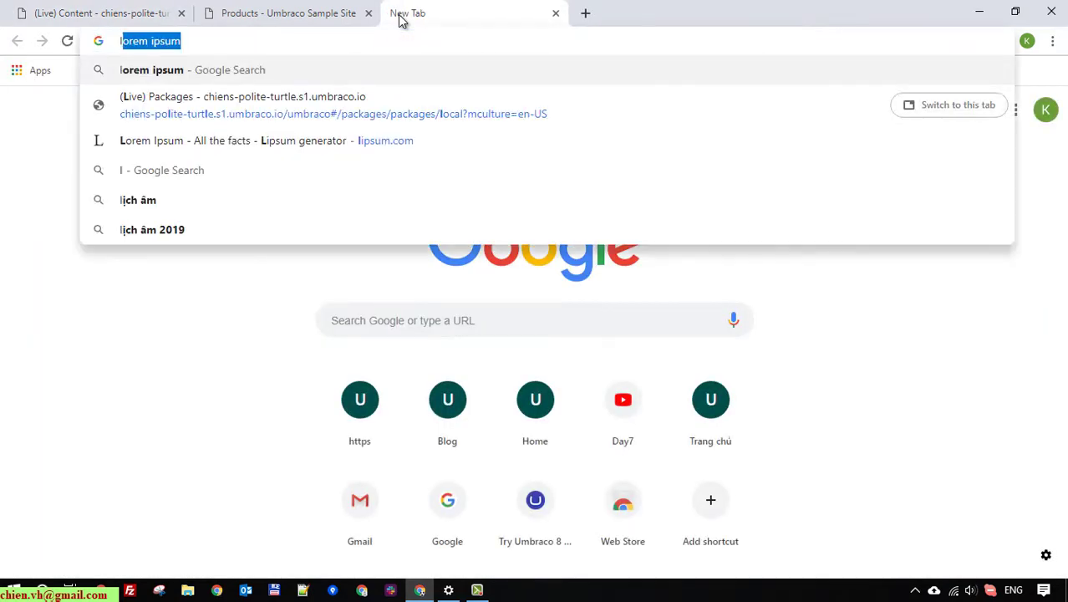
{"action": "key", "text": "Return"}
{"action": "left_click", "coordinate": [253, 199]}
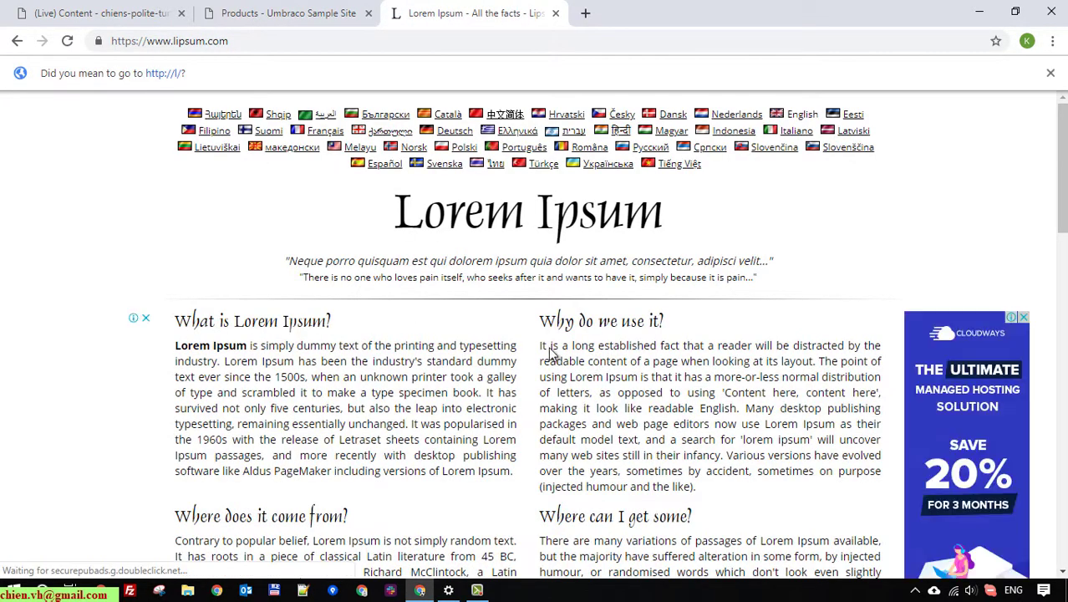
{"action": "scroll", "coordinate": [542, 280], "scroll_direction": "down", "scroll_amount": 3}
{"action": "left_click_drag", "start_coordinate": [539, 280], "coordinate": [540, 271]}
{"action": "key", "text": "ctrl+c"}
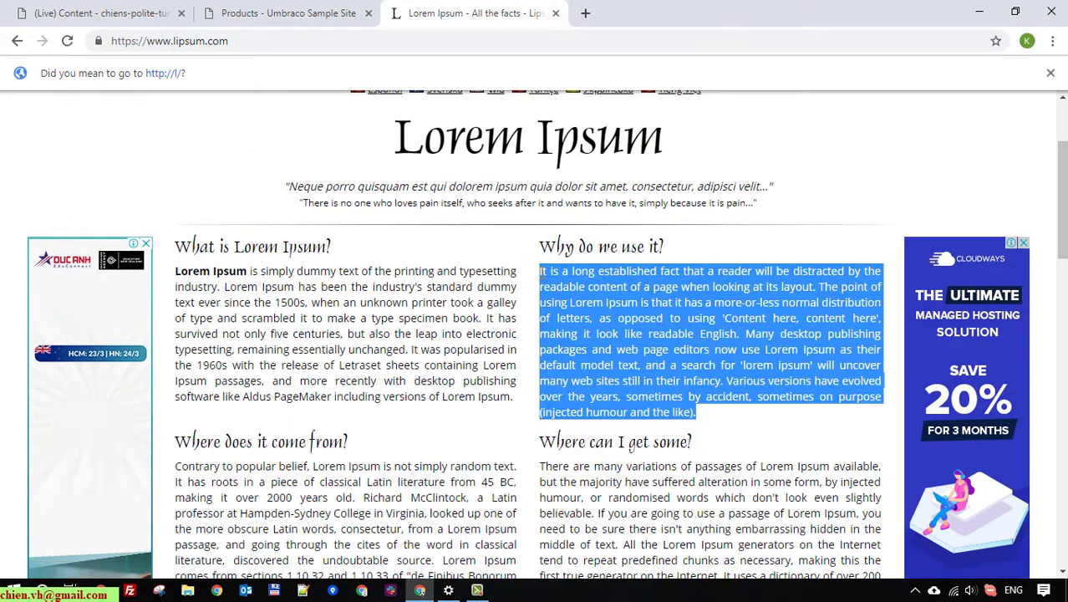
{"action": "right_click", "coordinate": [540, 276]}
{"action": "left_click", "coordinate": [571, 289]}
{"action": "left_click", "coordinate": [314, 8]}
Step: Paste the Lorem Ipsum paragraph twice as plain text into the Article's rich text block
{"action": "left_click", "coordinate": [123, 10]}
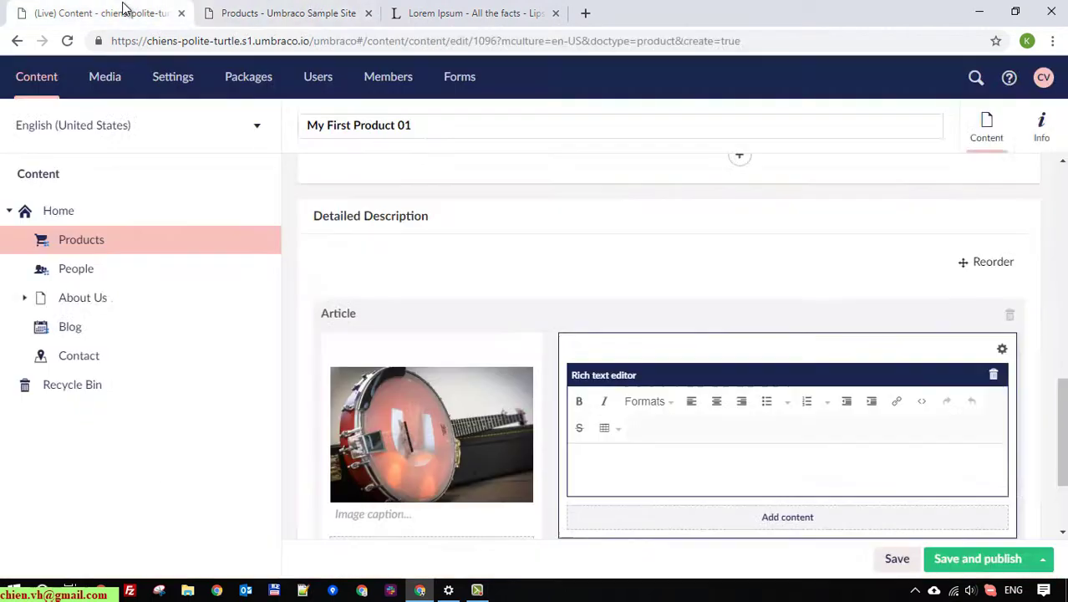
{"action": "scroll", "coordinate": [744, 384], "scroll_direction": "down", "scroll_amount": 2}
{"action": "right_click", "coordinate": [599, 322]}
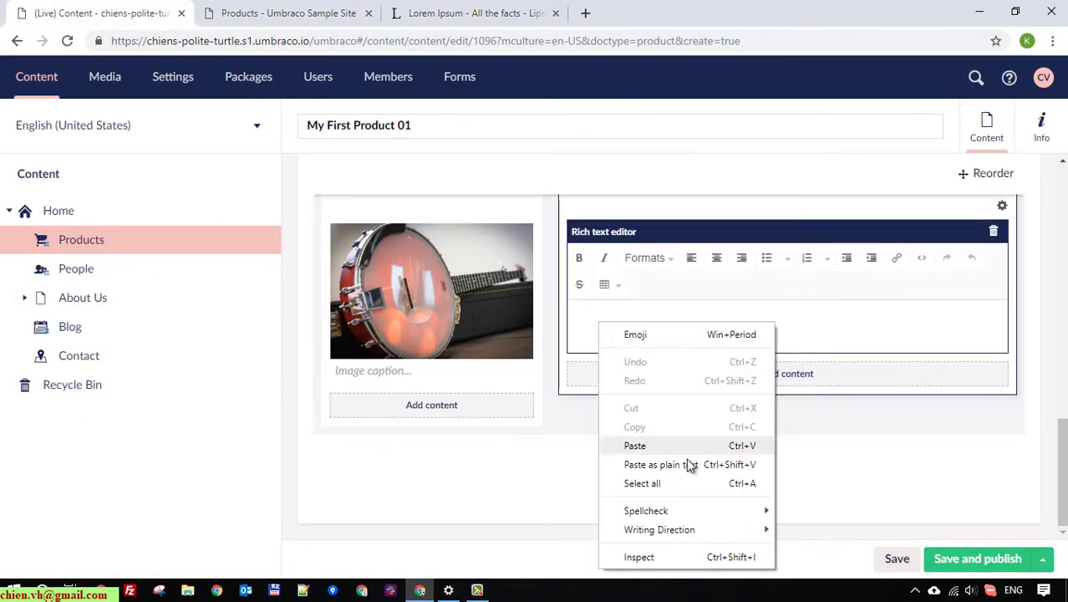
{"action": "left_click", "coordinate": [691, 465]}
{"action": "key", "text": "Return"}
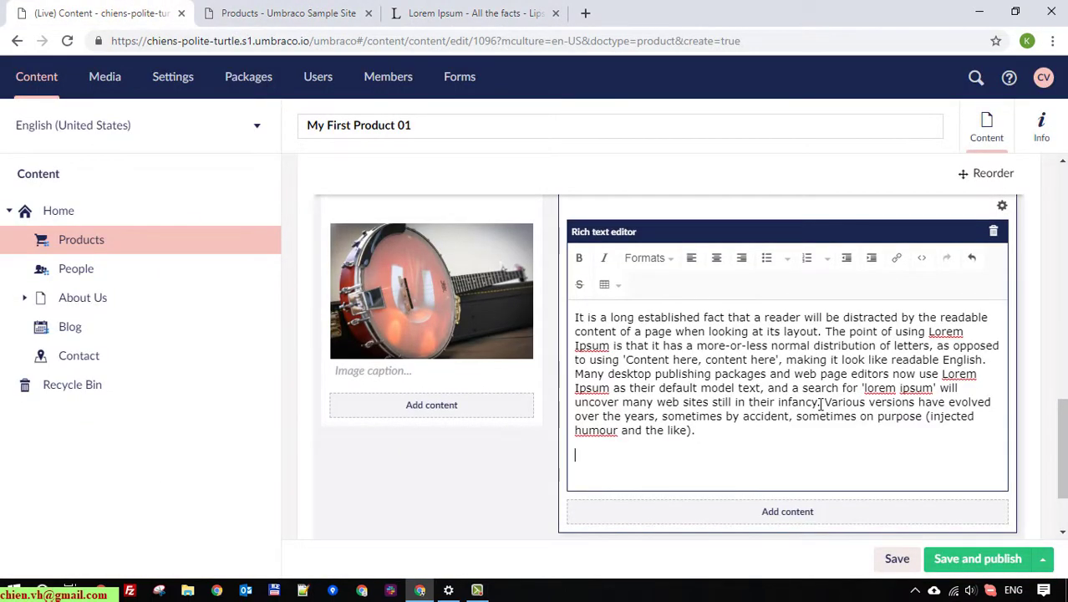
{"action": "right_click", "coordinate": [680, 464]}
{"action": "left_click", "coordinate": [735, 339]}
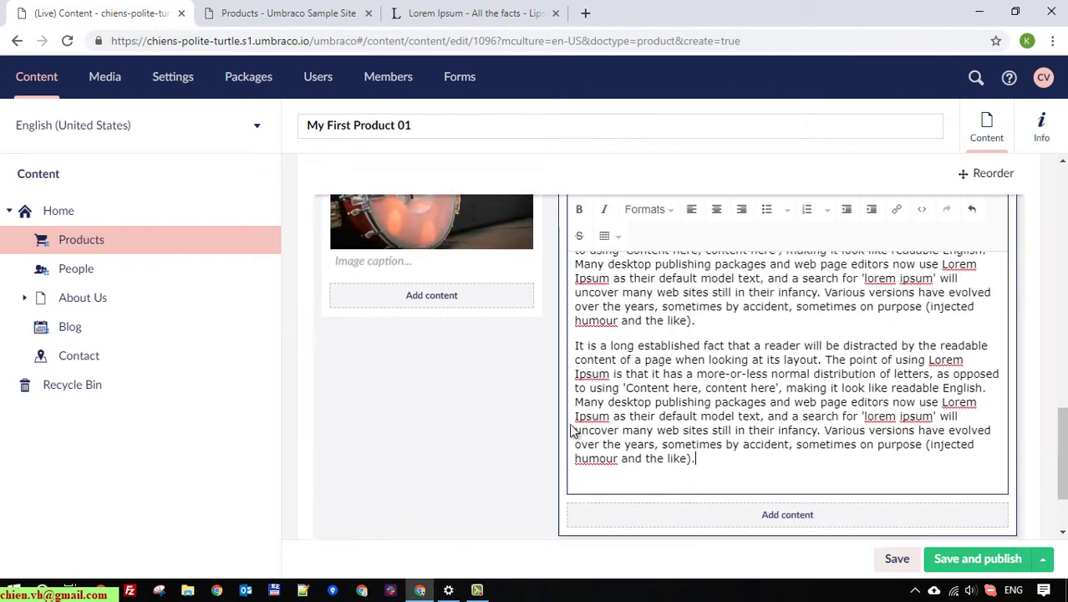
Step: Replace the 'Testing testing' description with the copied Lorem Ipsum paragraph
{"action": "scroll", "coordinate": [540, 425], "scroll_direction": "up", "scroll_amount": 5}
{"action": "scroll", "coordinate": [539, 424], "scroll_direction": "up", "scroll_amount": 5}
{"action": "scroll", "coordinate": [542, 423], "scroll_direction": "up", "scroll_amount": 5}
{"action": "scroll", "coordinate": [564, 416], "scroll_direction": "down", "scroll_amount": 2}
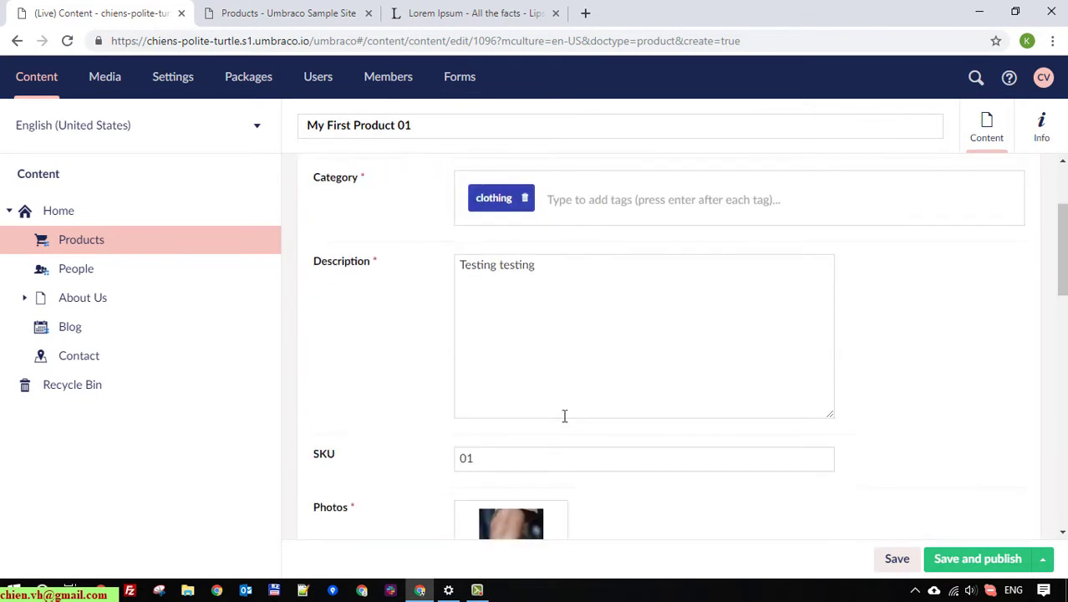
{"action": "left_click", "coordinate": [564, 416]}
{"action": "key", "text": "ctrl+a"}
{"action": "key", "text": "ctrl+v"}
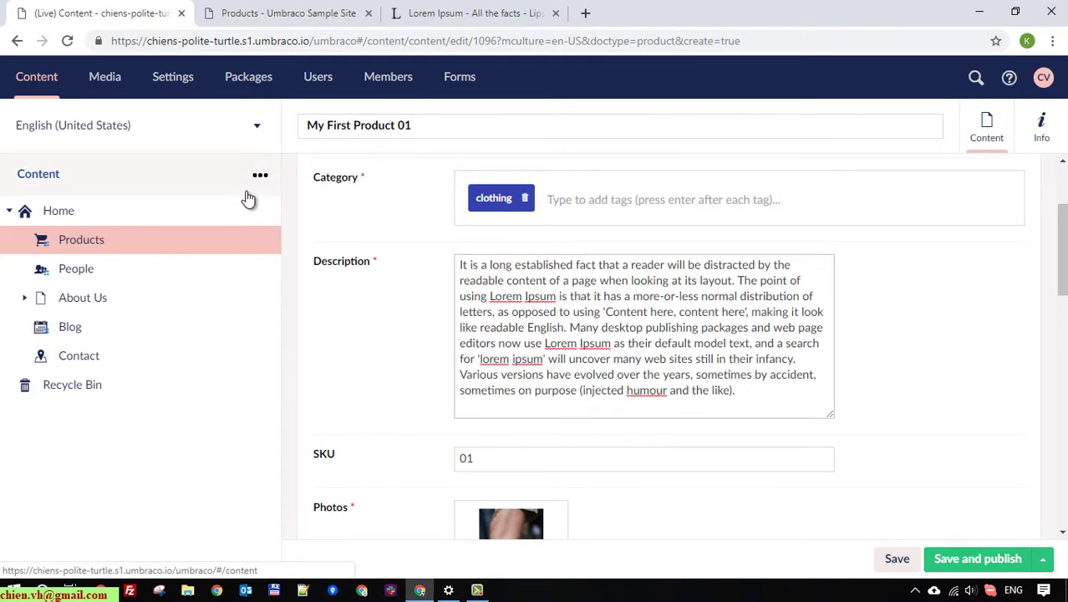
{"action": "scroll", "coordinate": [769, 267], "scroll_direction": "up", "scroll_amount": 2}
{"action": "scroll", "coordinate": [769, 276], "scroll_direction": "down", "scroll_amount": 3}
{"action": "scroll", "coordinate": [791, 322], "scroll_direction": "down", "scroll_amount": 3}
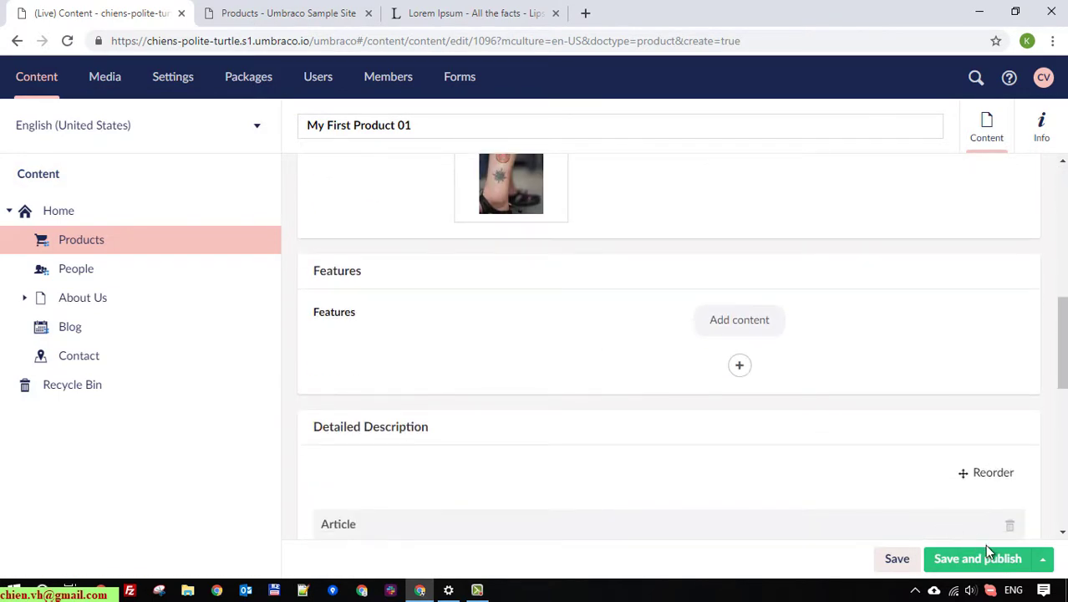
Step: Save My First Product 01 without publishing and view it in the Products list
{"action": "left_click", "coordinate": [906, 562]}
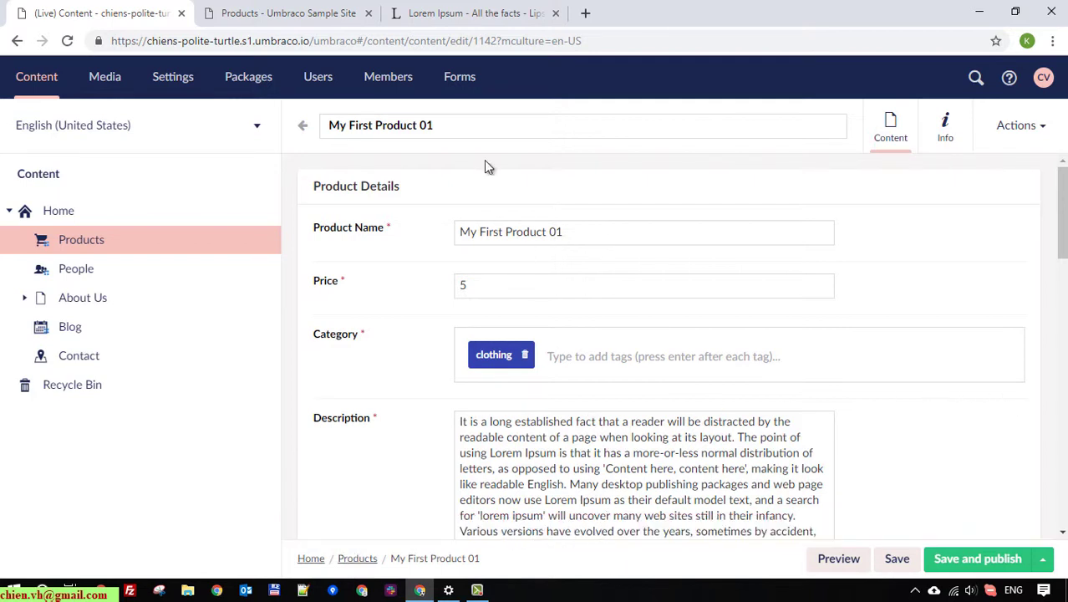
{"action": "left_click", "coordinate": [84, 240]}
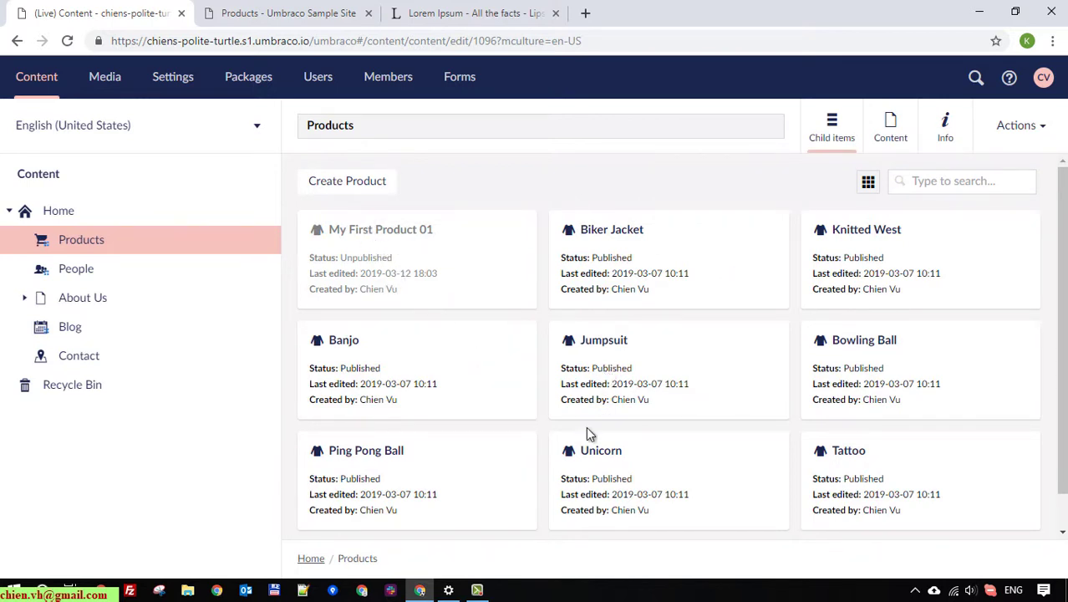
{"action": "scroll", "coordinate": [576, 477], "scroll_direction": "down", "scroll_amount": 1}
{"action": "scroll", "coordinate": [501, 494], "scroll_direction": "up", "scroll_amount": 1}
Step: Check that the public Products page doesn't list My First Product 01
{"action": "left_click", "coordinate": [284, 12]}
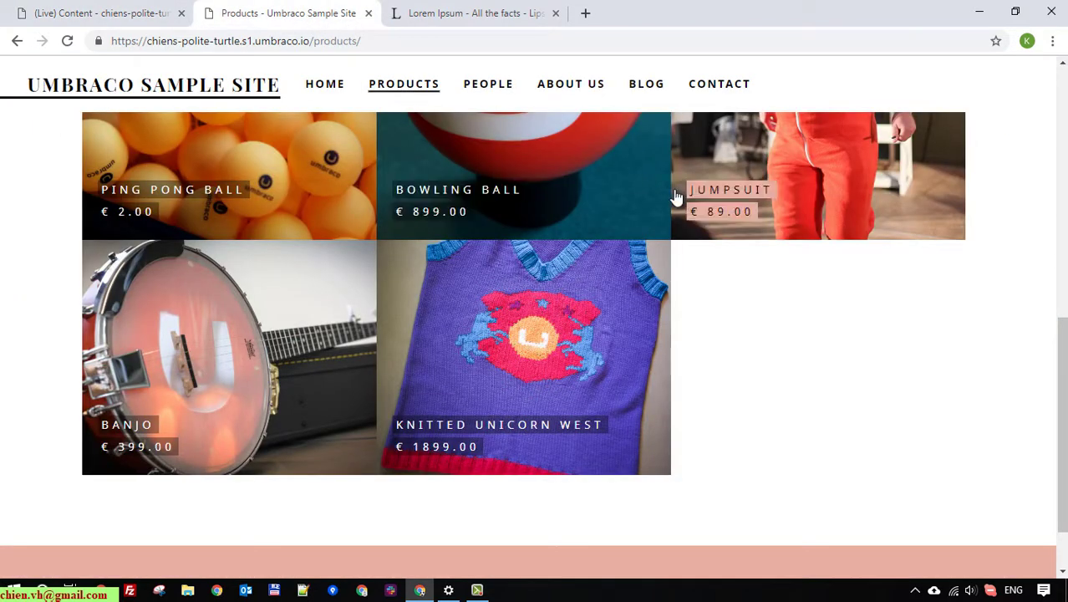
{"action": "scroll", "coordinate": [677, 197], "scroll_direction": "up", "scroll_amount": 2}
{"action": "scroll", "coordinate": [279, 243], "scroll_direction": "up", "scroll_amount": 3}
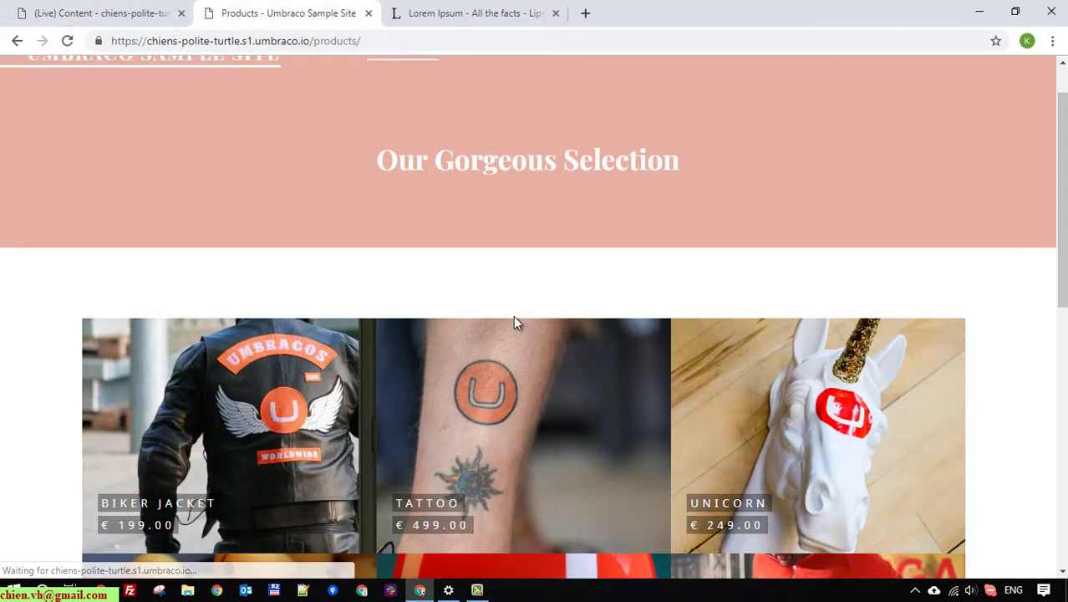
{"action": "scroll", "coordinate": [339, 334], "scroll_direction": "down", "scroll_amount": 5}
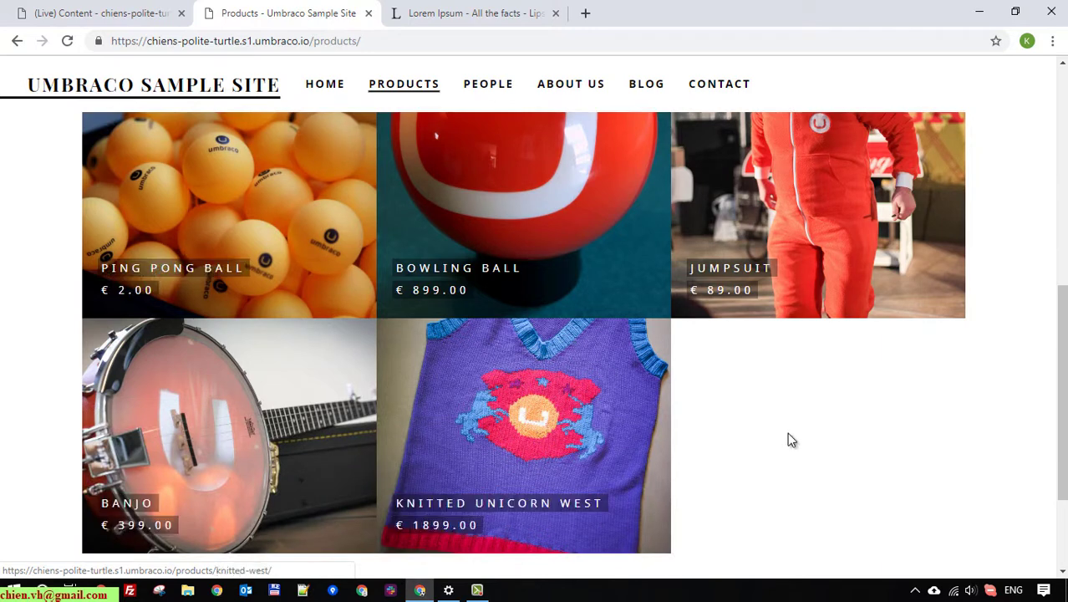
{"action": "triple_click", "coordinate": [946, 446]}
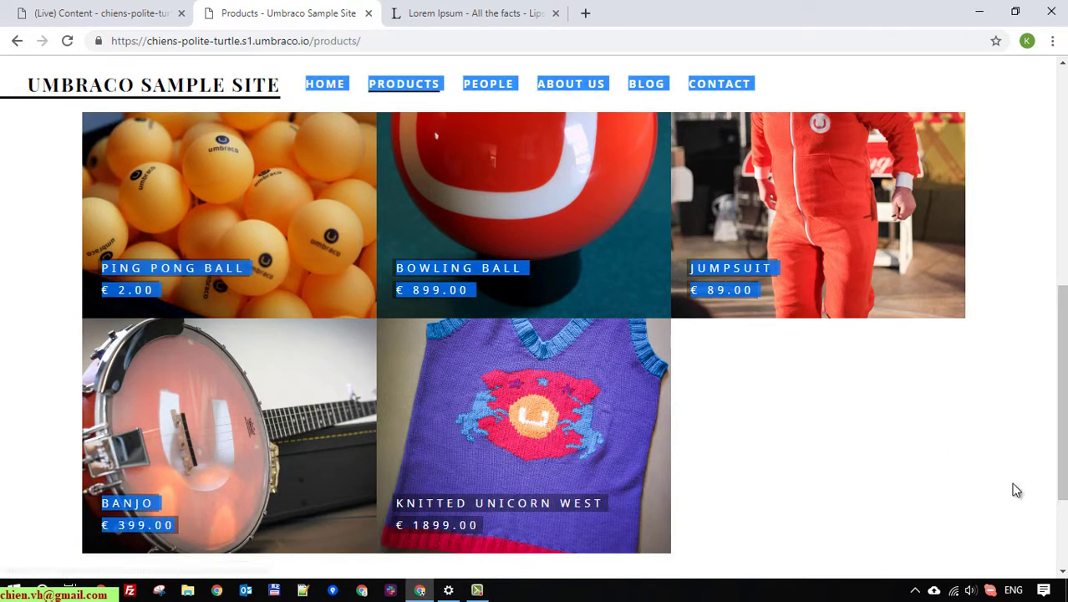
{"action": "left_click", "coordinate": [944, 474]}
Step: Reopen My First Product 01 and reveal the Schedule and Publish with descendants options
{"action": "left_click", "coordinate": [160, 14]}
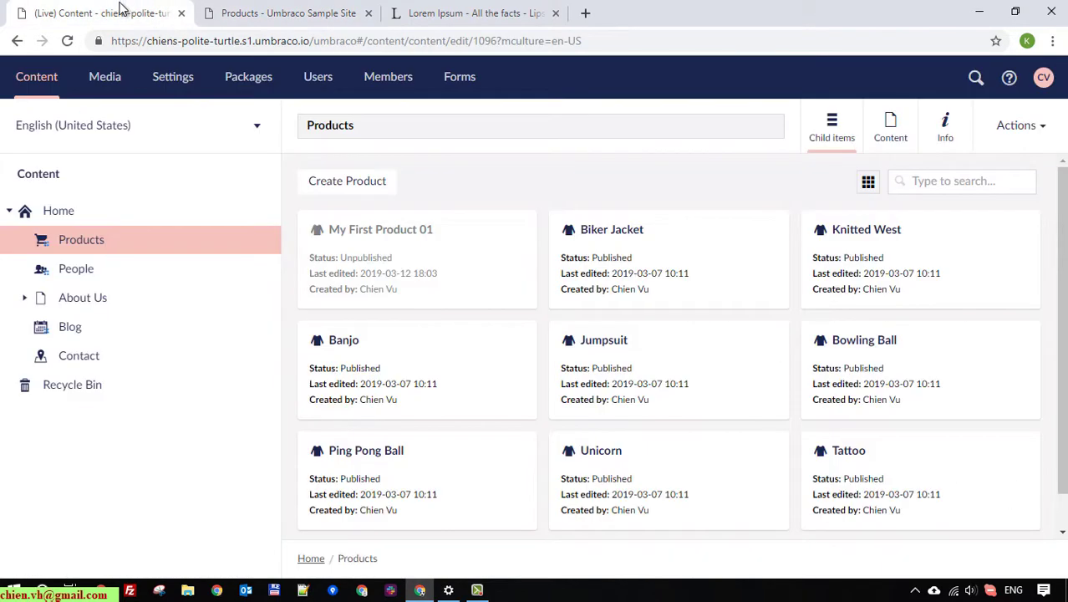
{"action": "left_click", "coordinate": [381, 232]}
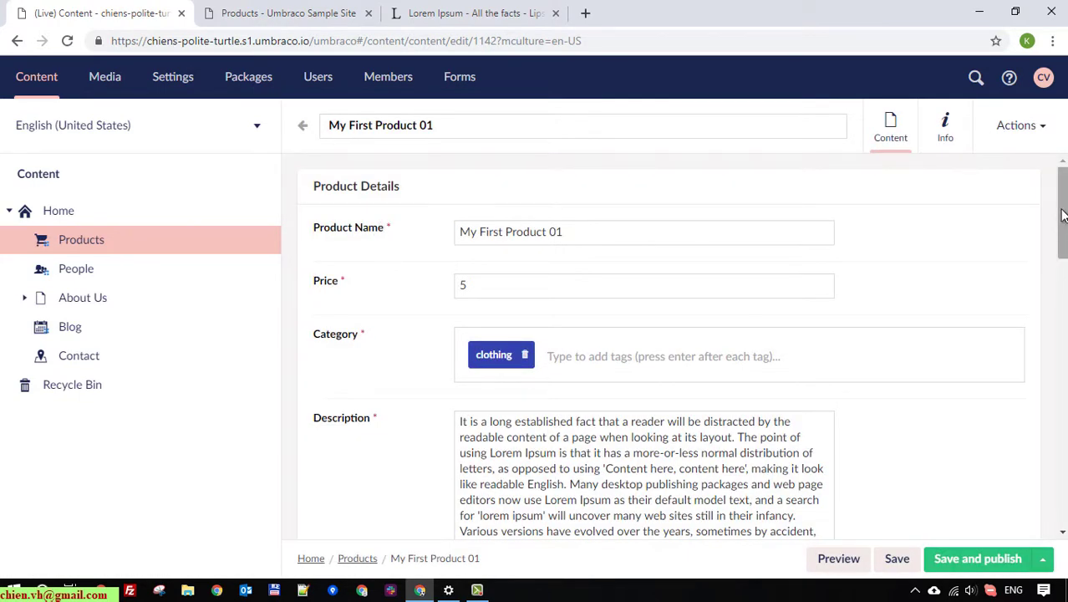
{"action": "scroll", "coordinate": [1052, 400], "scroll_direction": "down", "scroll_amount": 1}
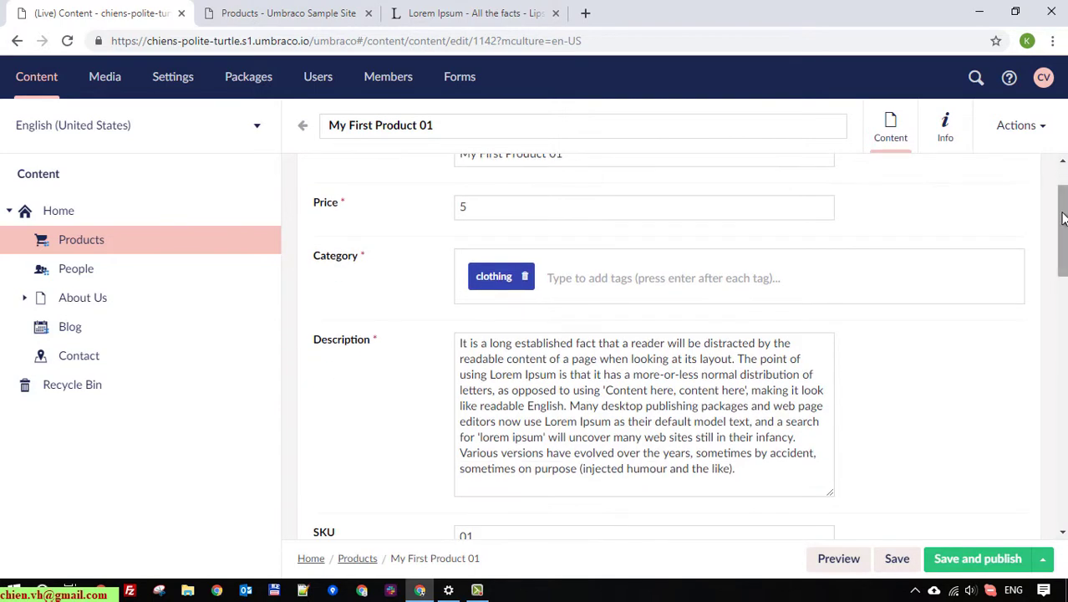
{"action": "scroll", "coordinate": [1060, 234], "scroll_direction": "up", "scroll_amount": 1}
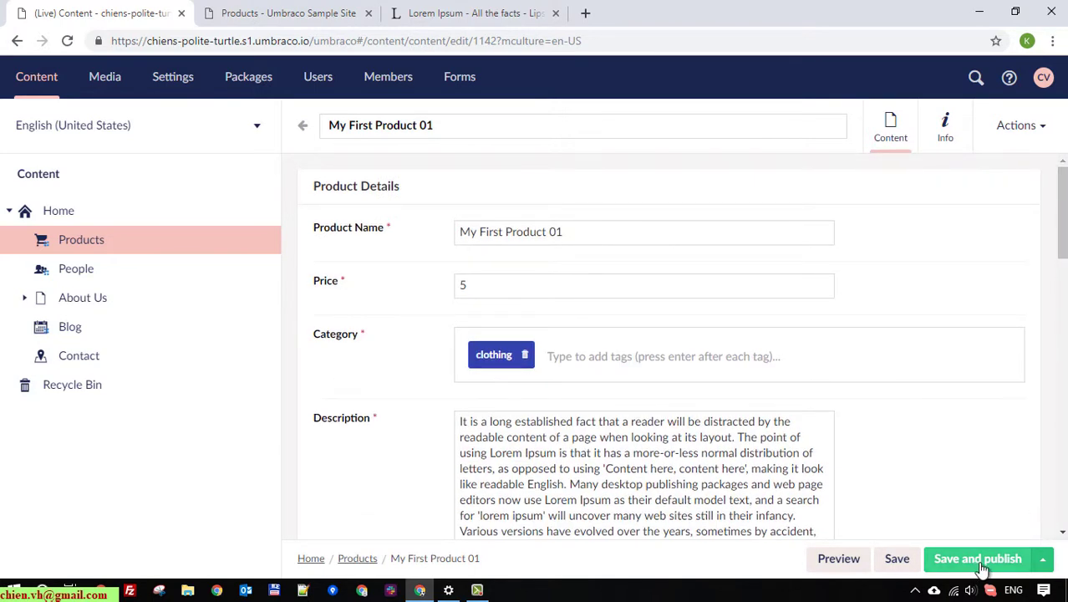
{"action": "left_click", "coordinate": [1044, 562]}
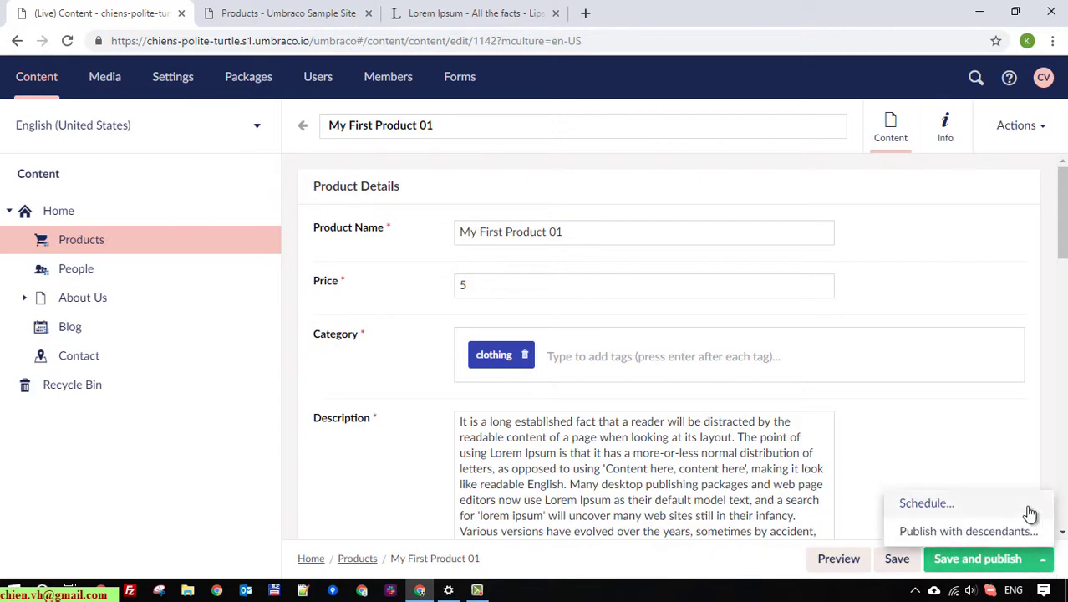
Step: Open scheduled publishing for My First Product 01 and close it without setting a publish date
{"action": "left_click", "coordinate": [938, 507]}
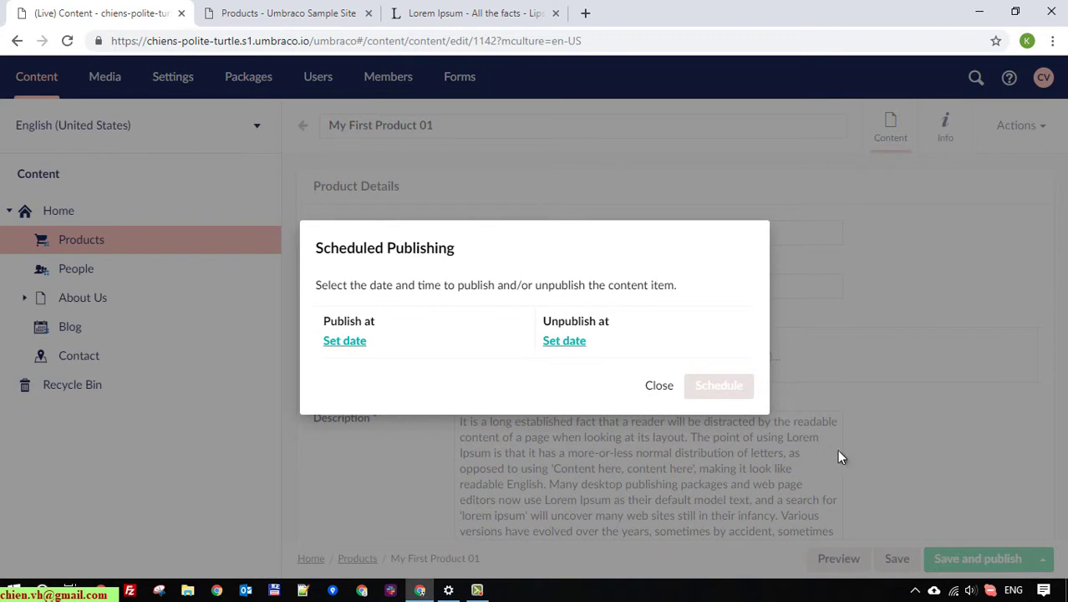
{"action": "left_click", "coordinate": [340, 344]}
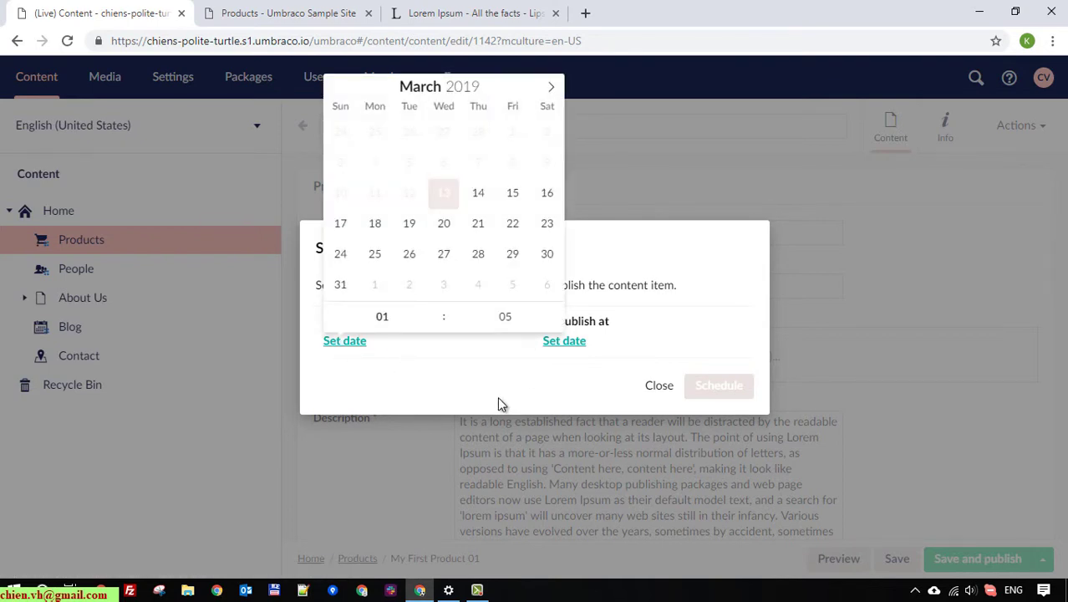
{"action": "left_click", "coordinate": [556, 398]}
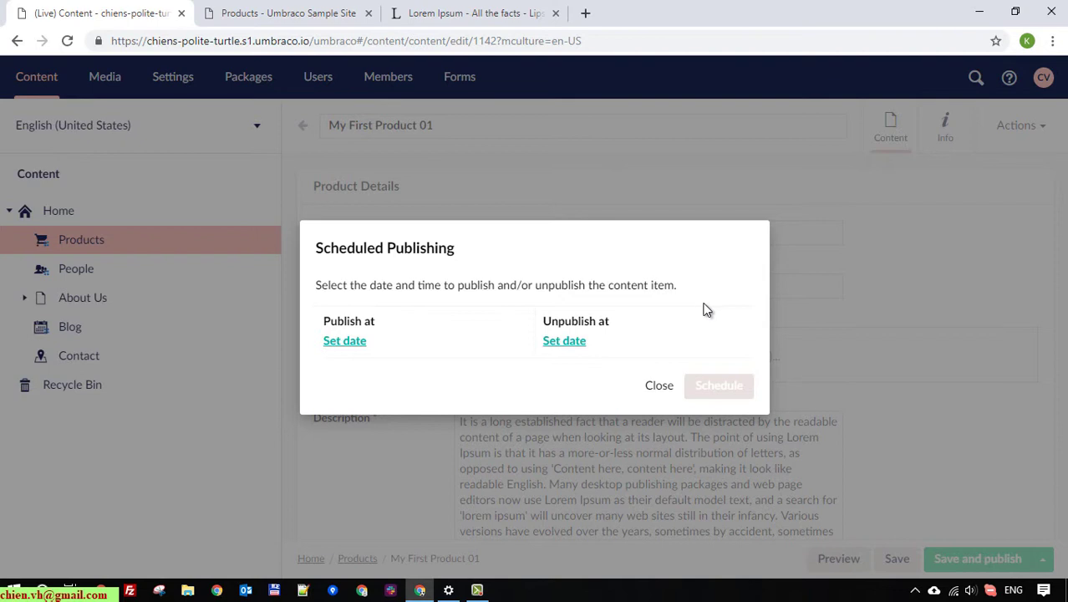
{"action": "left_click", "coordinate": [659, 386]}
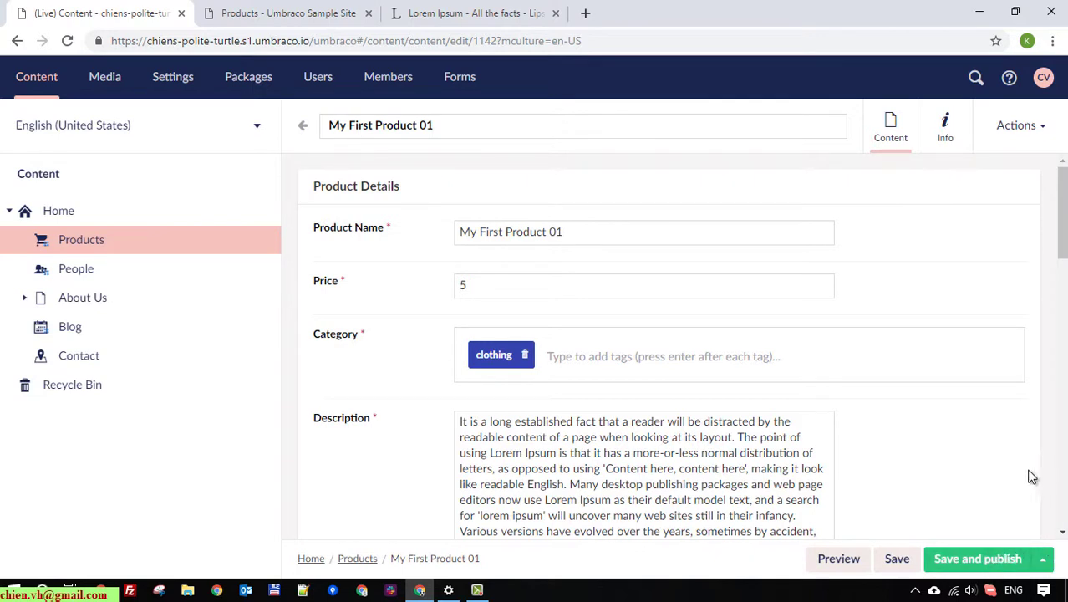
Step: Save and publish My First Product 01, return to Products, and switch to the public Products page
{"action": "left_click", "coordinate": [974, 561]}
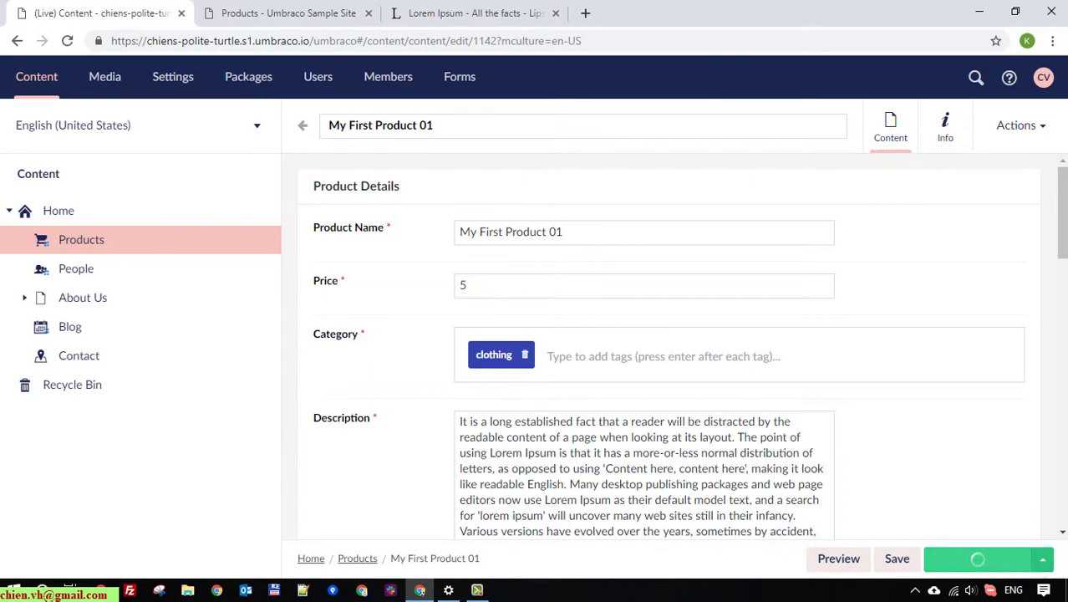
{"action": "left_click", "coordinate": [305, 127]}
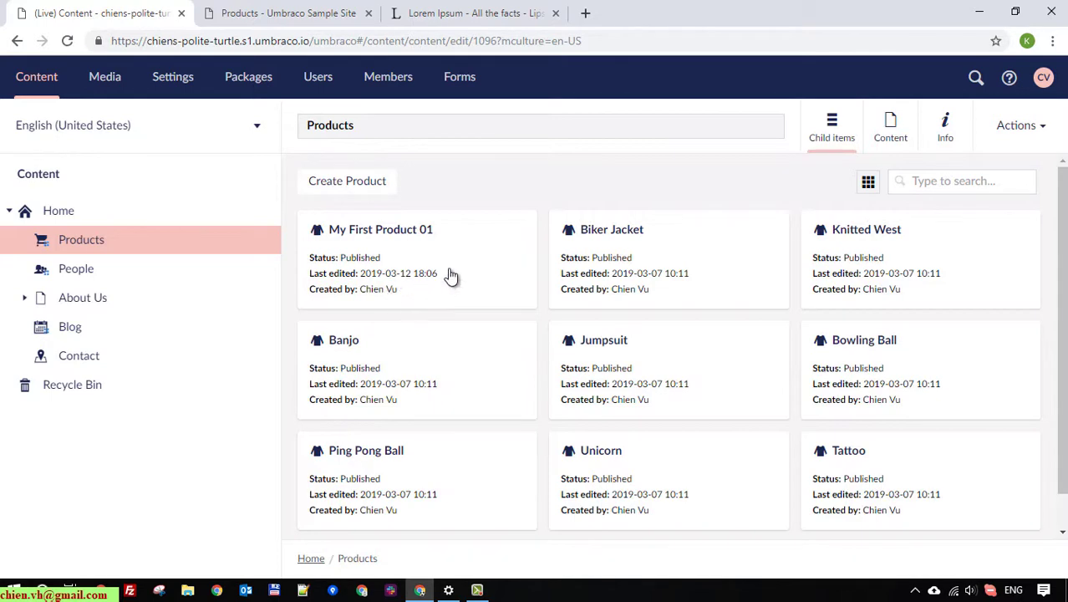
{"action": "left_click", "coordinate": [309, 12]}
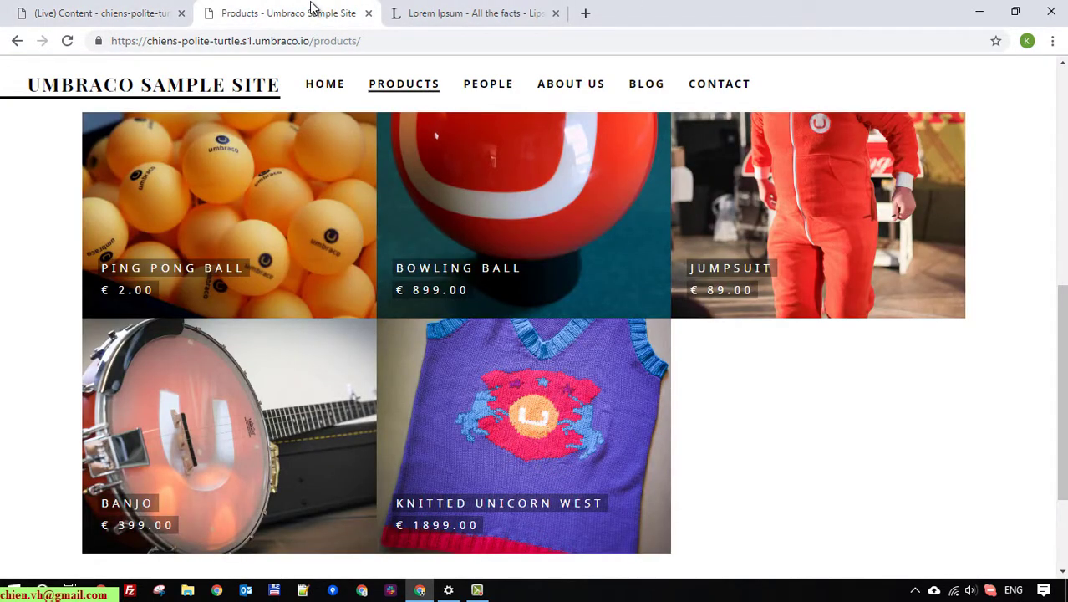
Step: Reload and browse the public Products page, which still shows only the original eight products
{"action": "left_click", "coordinate": [67, 42]}
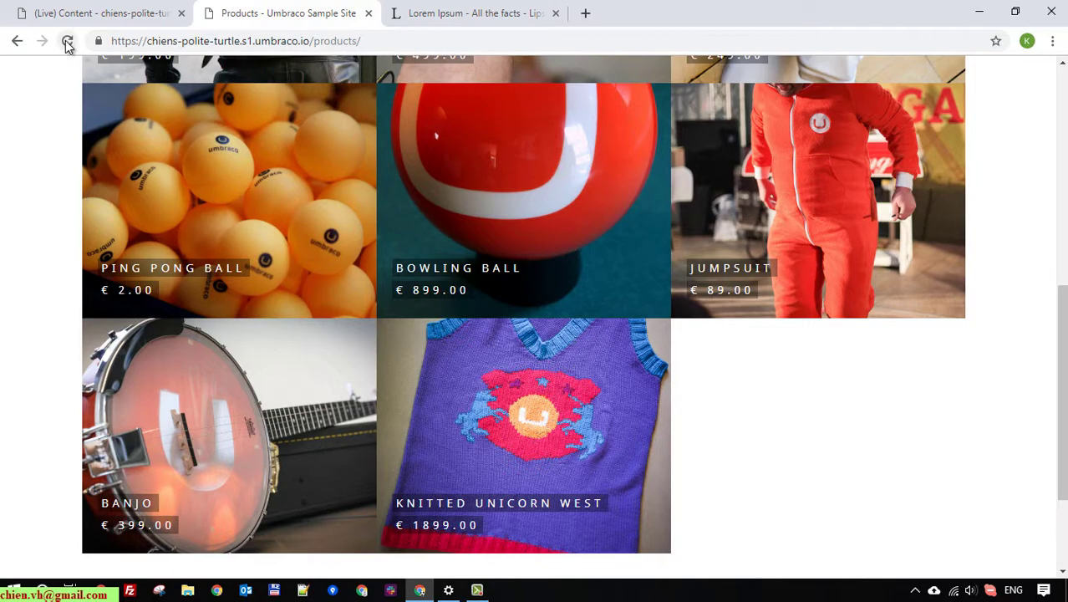
{"action": "scroll", "coordinate": [606, 357], "scroll_direction": "down", "scroll_amount": 6}
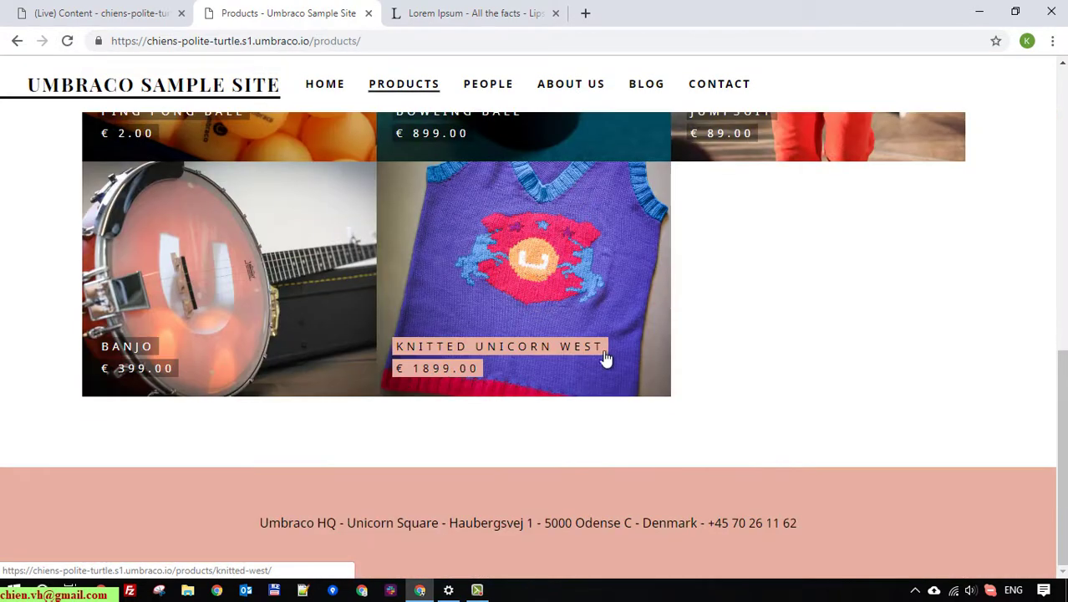
{"action": "scroll", "coordinate": [724, 378], "scroll_direction": "up", "scroll_amount": 5}
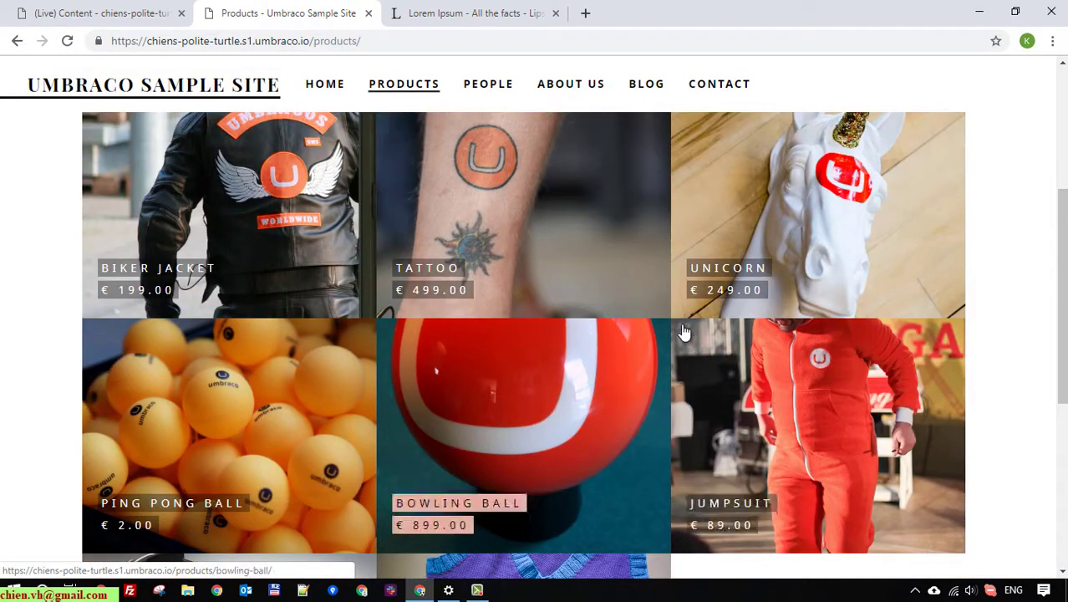
{"action": "scroll", "coordinate": [684, 332], "scroll_direction": "up", "scroll_amount": 2}
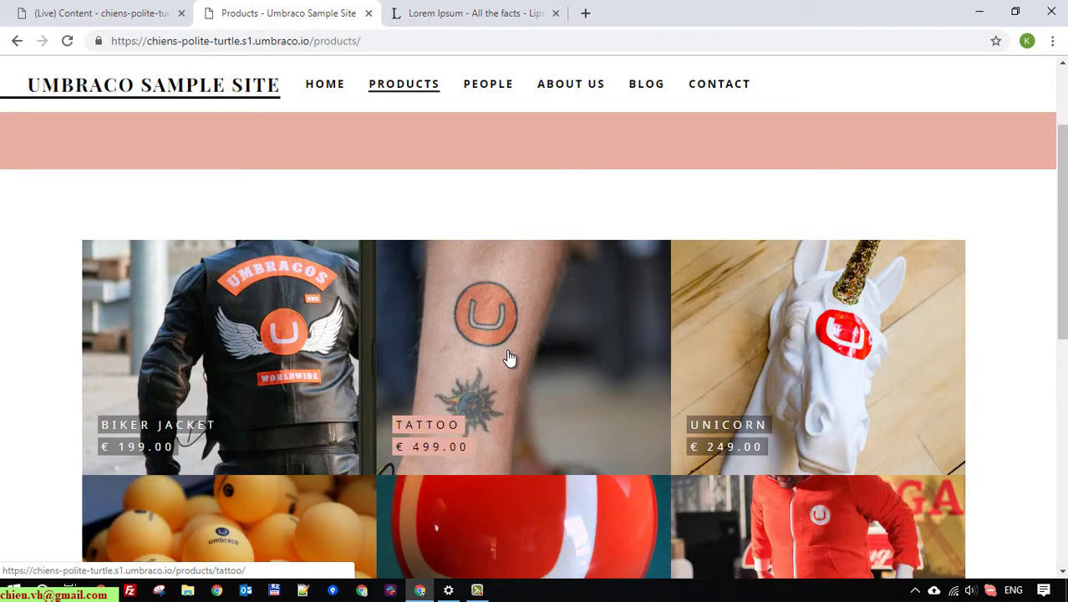
{"action": "scroll", "coordinate": [721, 363], "scroll_direction": "down", "scroll_amount": 3}
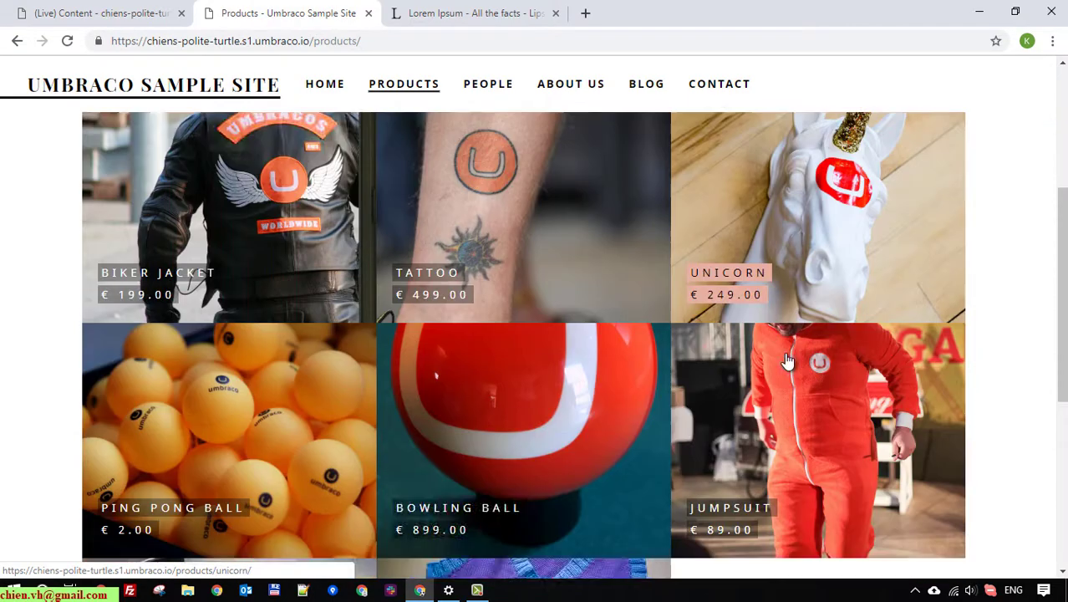
{"action": "scroll", "coordinate": [482, 408], "scroll_direction": "down", "scroll_amount": 3}
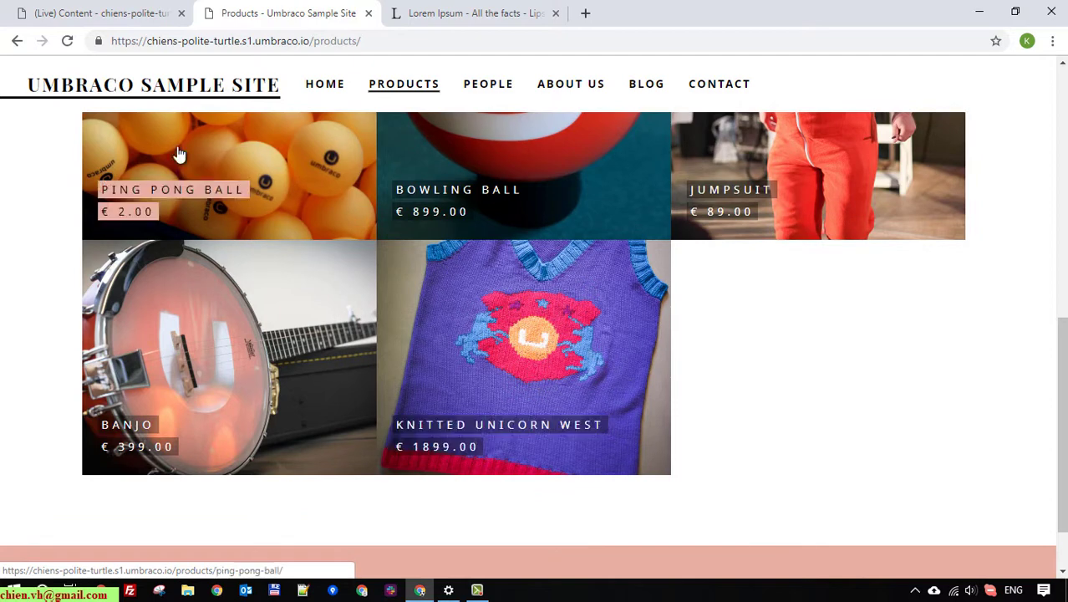
{"action": "left_click", "coordinate": [68, 40]}
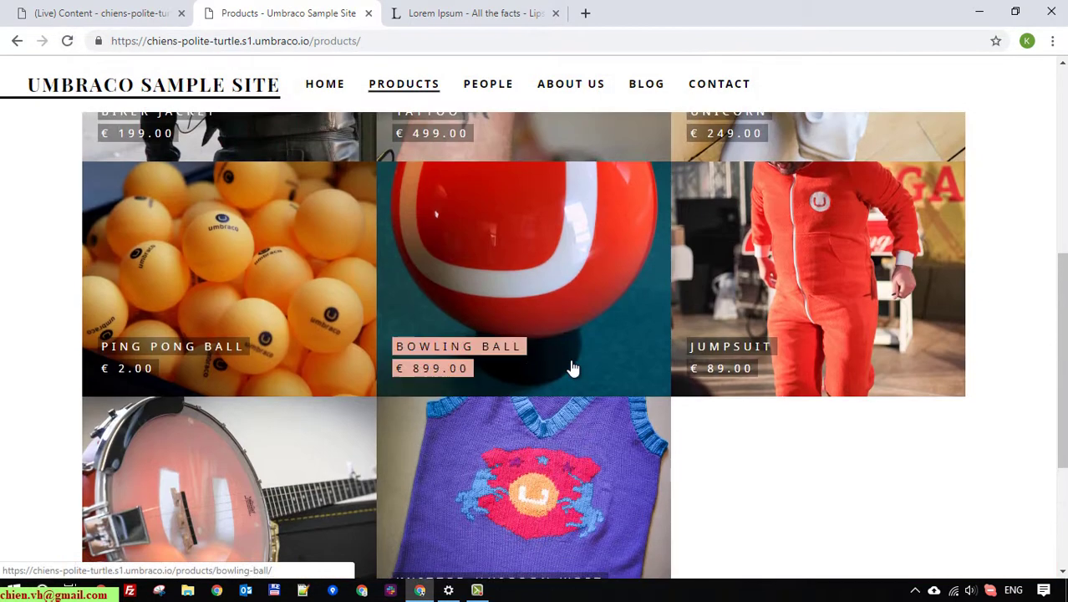
{"action": "left_click", "coordinate": [119, 7]}
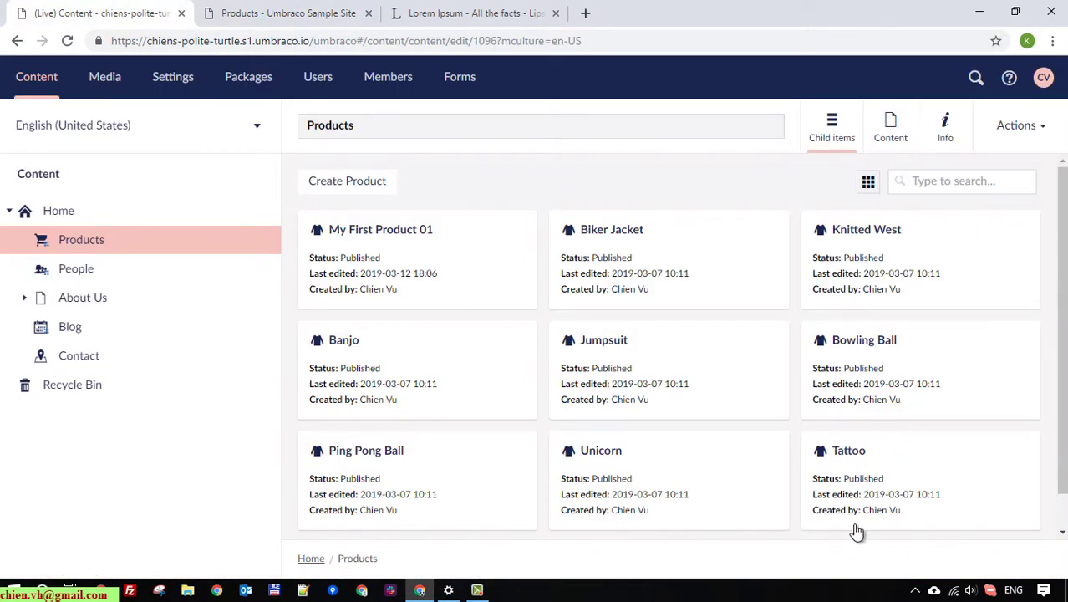
Step: Reload the backoffice Products list to confirm all nine products, including My First Product 01, are Published
{"action": "left_click", "coordinate": [68, 41]}
{"action": "scroll", "coordinate": [420, 441], "scroll_direction": "down", "scroll_amount": 1}
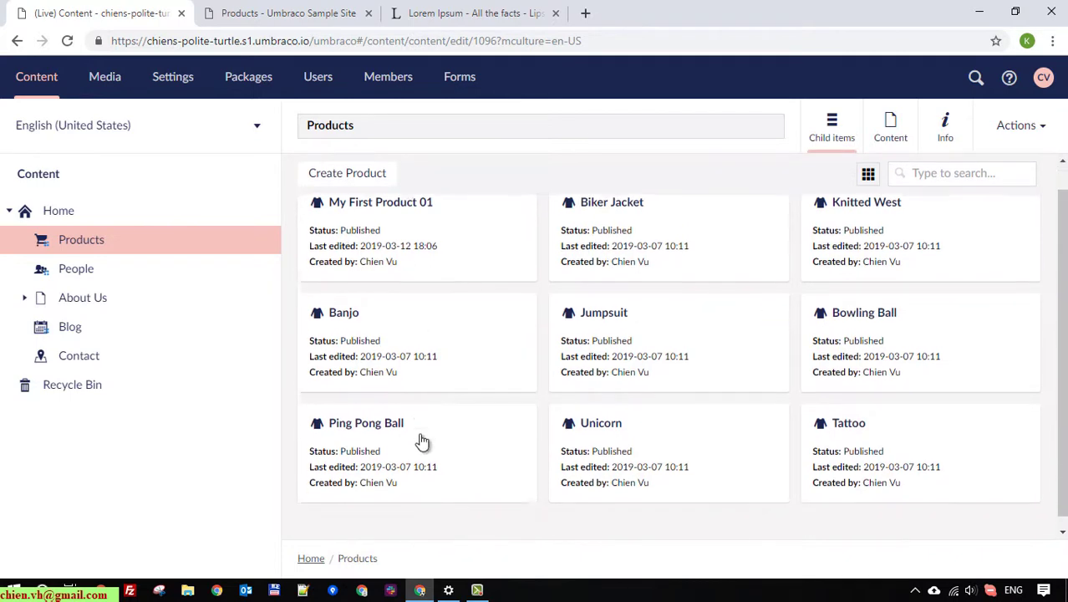
{"action": "scroll", "coordinate": [446, 489], "scroll_direction": "up", "scroll_amount": 1}
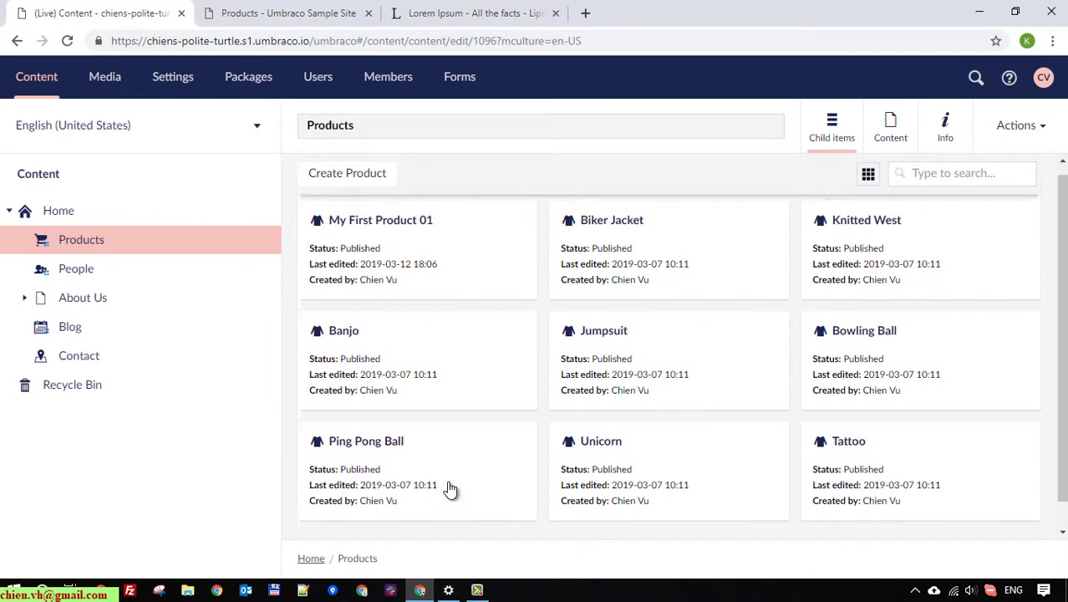
{"action": "key", "text": "ctrl+Tab"}
Step: Reload the public Products page via the PRODUCTS link and scroll through the eight listed products
{"action": "scroll", "coordinate": [983, 440], "scroll_direction": "up", "scroll_amount": 5}
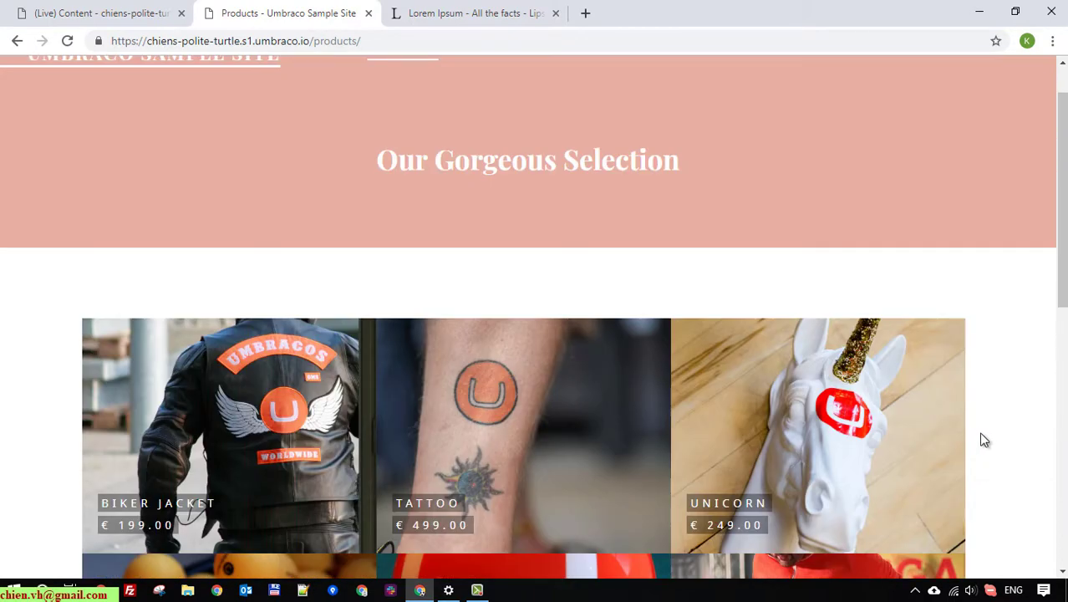
{"action": "scroll", "coordinate": [986, 441], "scroll_direction": "up", "scroll_amount": 1}
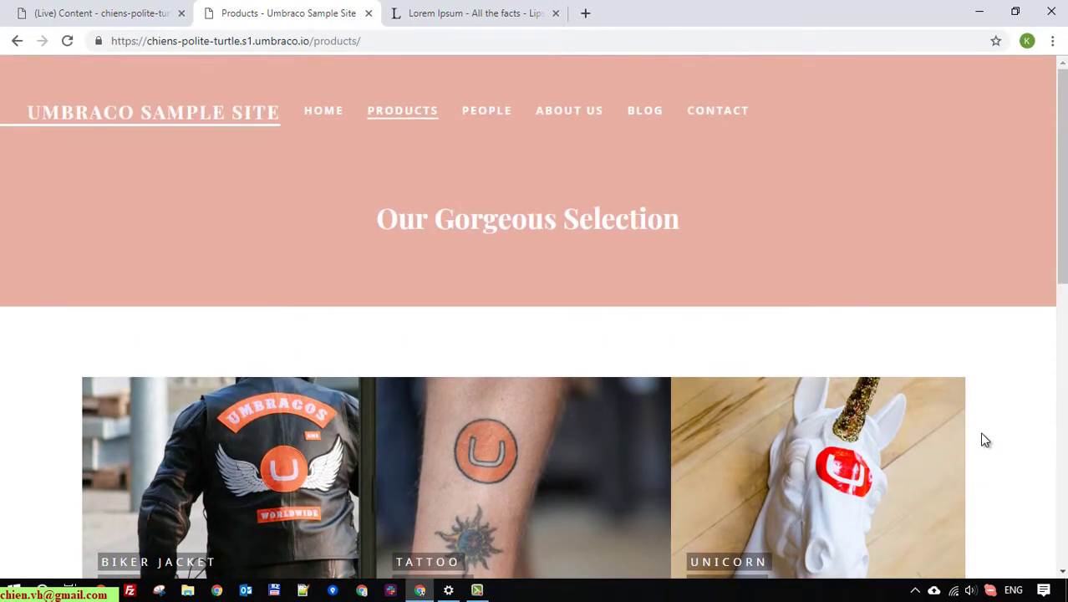
{"action": "left_click", "coordinate": [403, 112]}
{"action": "scroll", "coordinate": [304, 243], "scroll_direction": "down", "scroll_amount": 2}
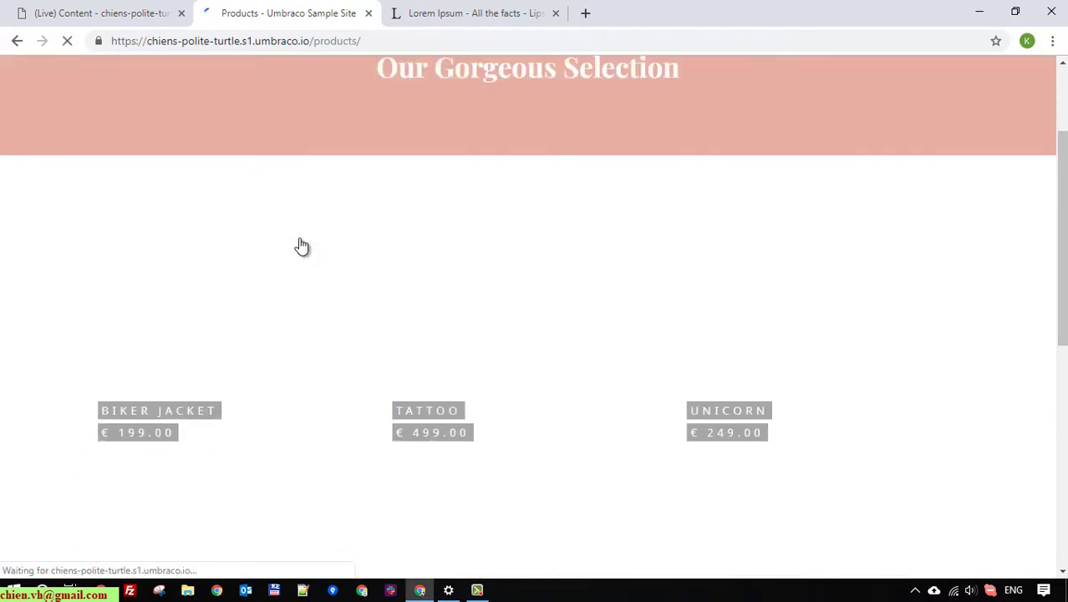
{"action": "scroll", "coordinate": [301, 244], "scroll_direction": "down", "scroll_amount": 1}
{"action": "scroll", "coordinate": [334, 267], "scroll_direction": "down", "scroll_amount": 4}
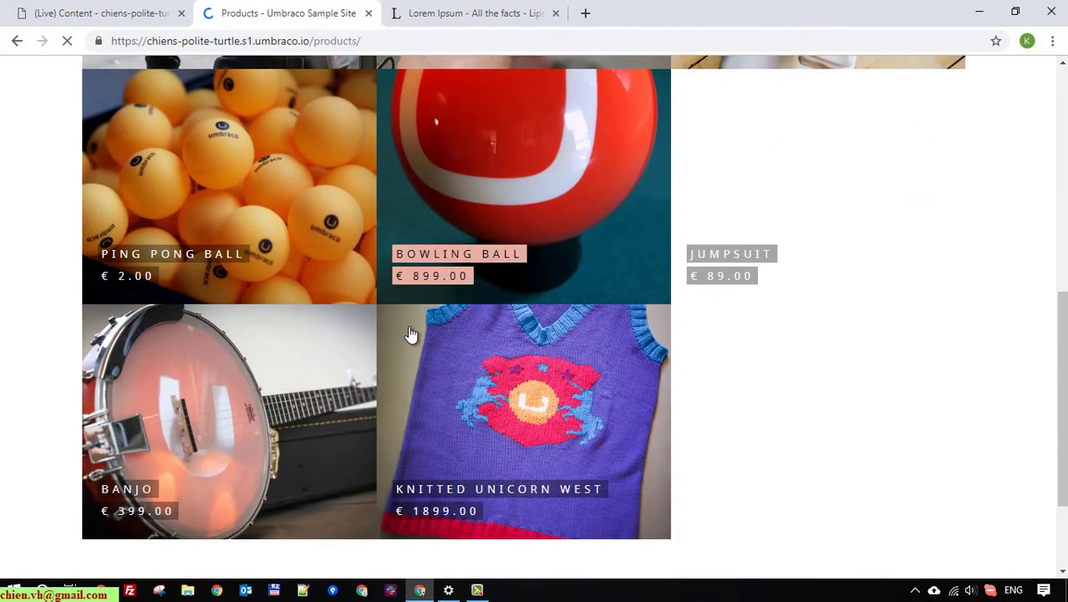
{"action": "scroll", "coordinate": [410, 334], "scroll_direction": "down", "scroll_amount": 2}
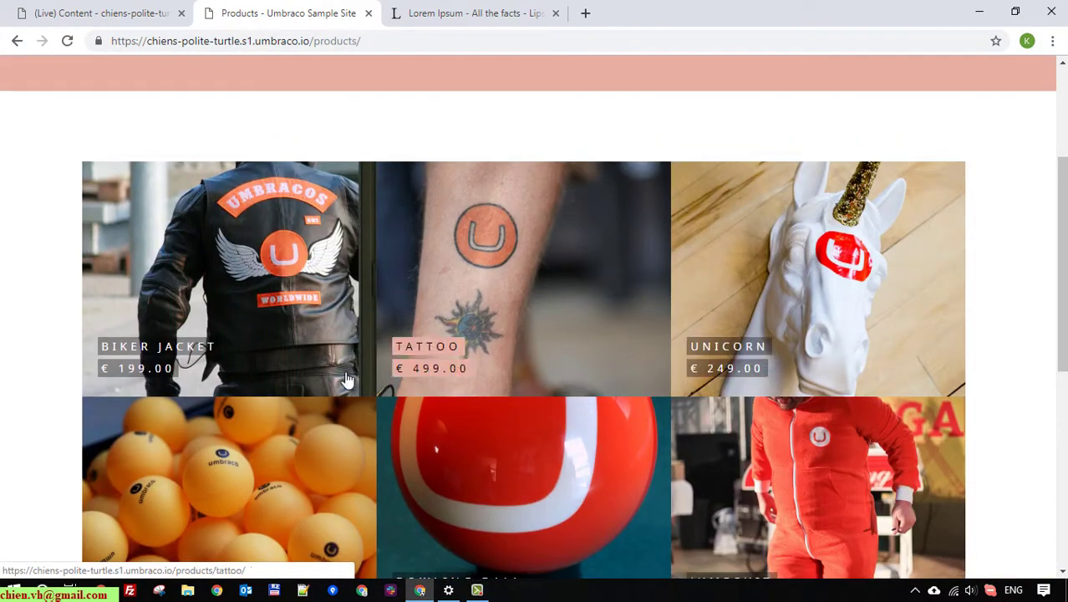
{"action": "scroll", "coordinate": [162, 346], "scroll_direction": "down", "scroll_amount": 4}
{"action": "scroll", "coordinate": [167, 435], "scroll_direction": "down", "scroll_amount": 2}
{"action": "scroll", "coordinate": [732, 377], "scroll_direction": "up", "scroll_amount": 1}
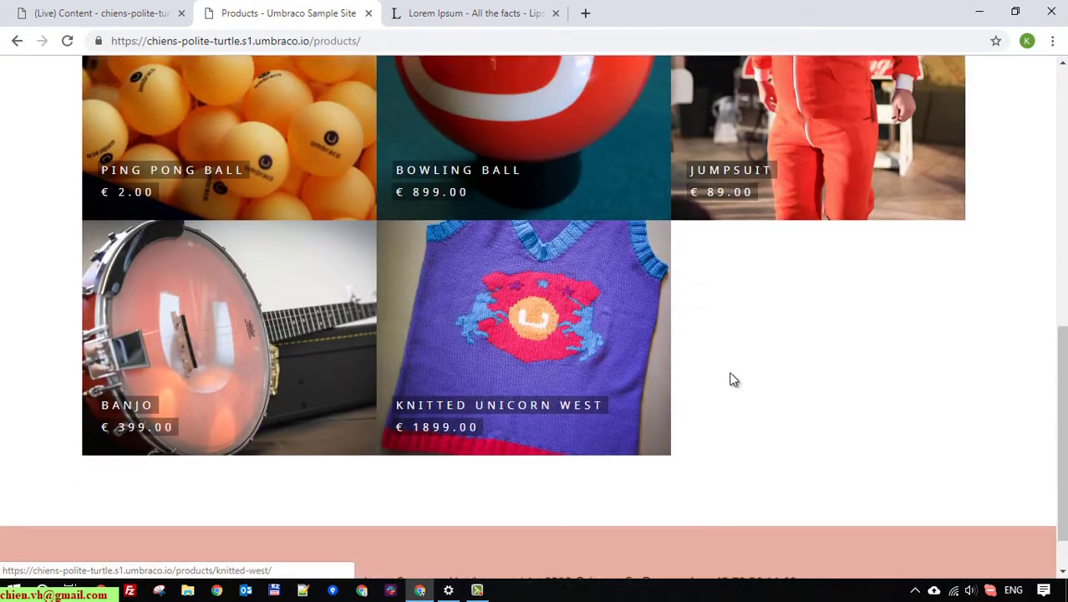
{"action": "scroll", "coordinate": [732, 377], "scroll_direction": "up", "scroll_amount": 2}
{"action": "scroll", "coordinate": [733, 381], "scroll_direction": "up", "scroll_amount": 2}
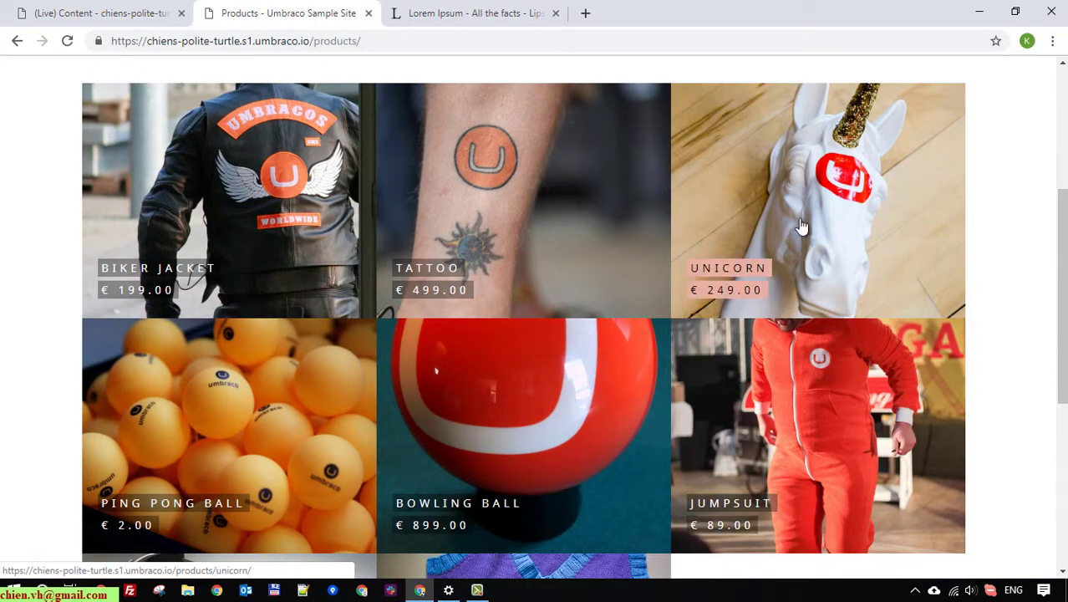
{"action": "left_click", "coordinate": [80, 12]}
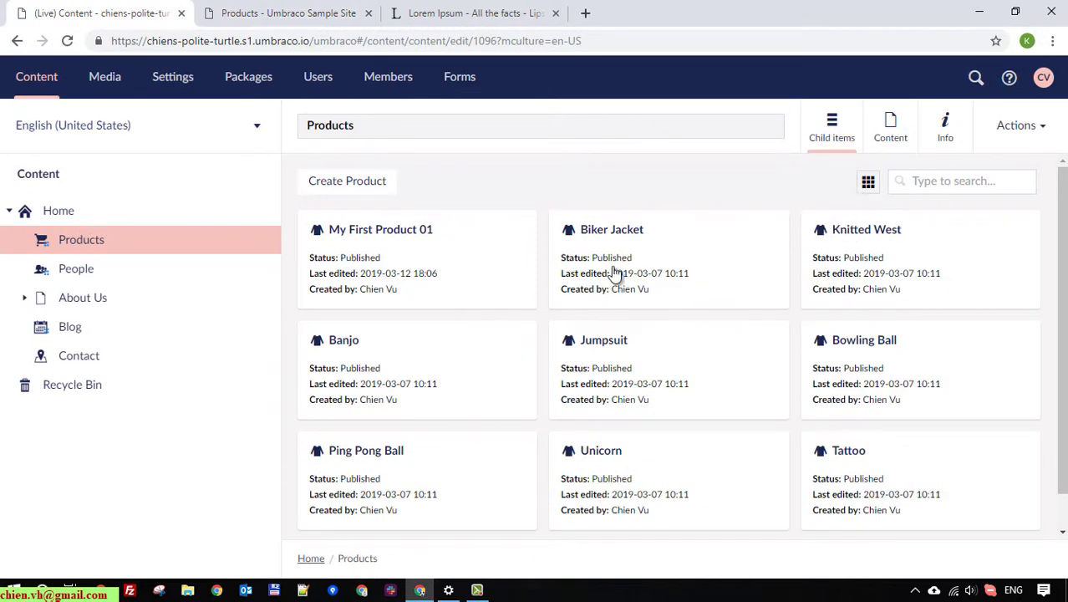
Step: Inspect the Biker Jacket and Knitted West products' fields in the editor
{"action": "left_click_drag", "start_coordinate": [618, 247], "coordinate": [401, 51]}
{"action": "left_click", "coordinate": [598, 232]}
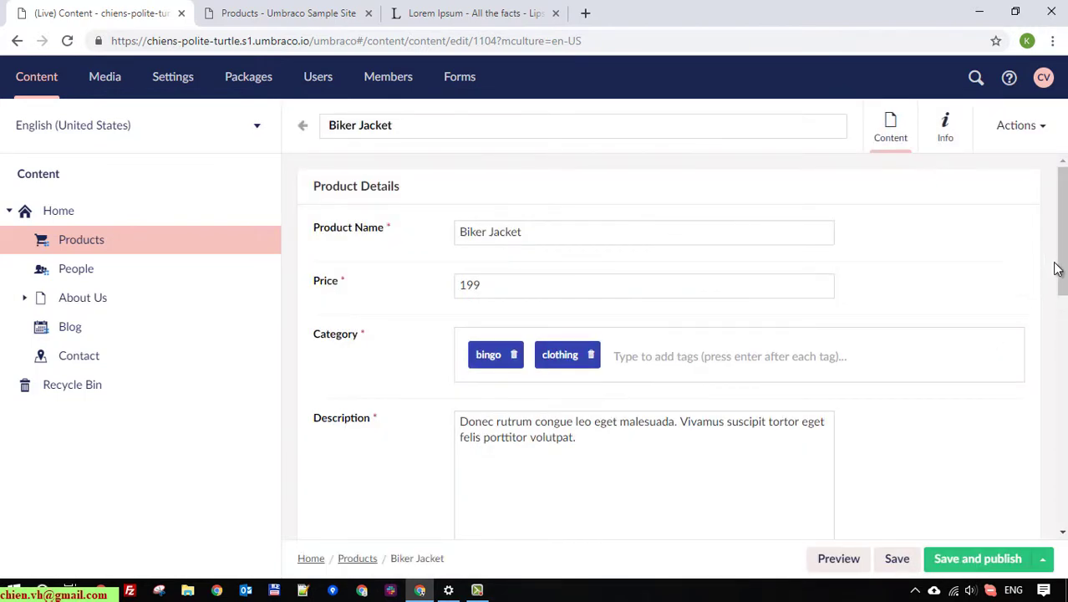
{"action": "left_click_drag", "start_coordinate": [1065, 216], "coordinate": [1064, 440]}
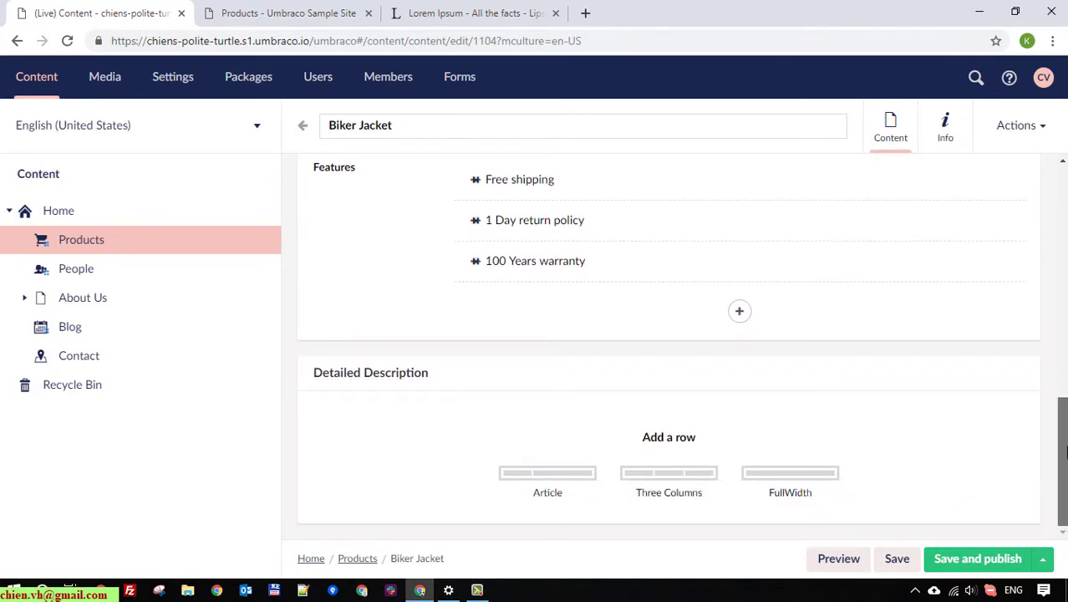
{"action": "left_click_drag", "start_coordinate": [1064, 451], "coordinate": [1063, 289]}
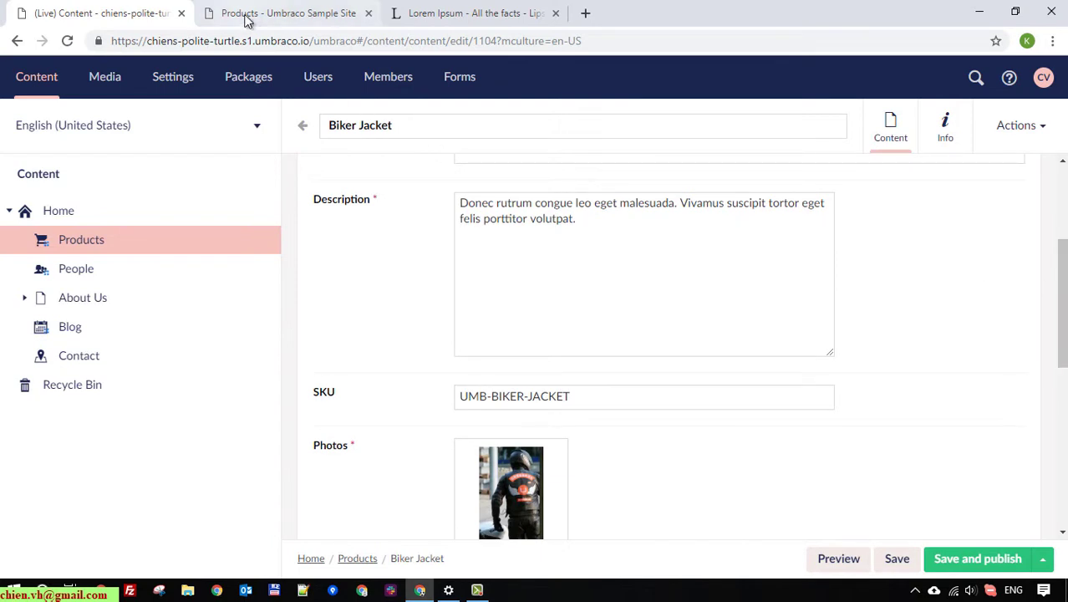
{"action": "left_click", "coordinate": [93, 240]}
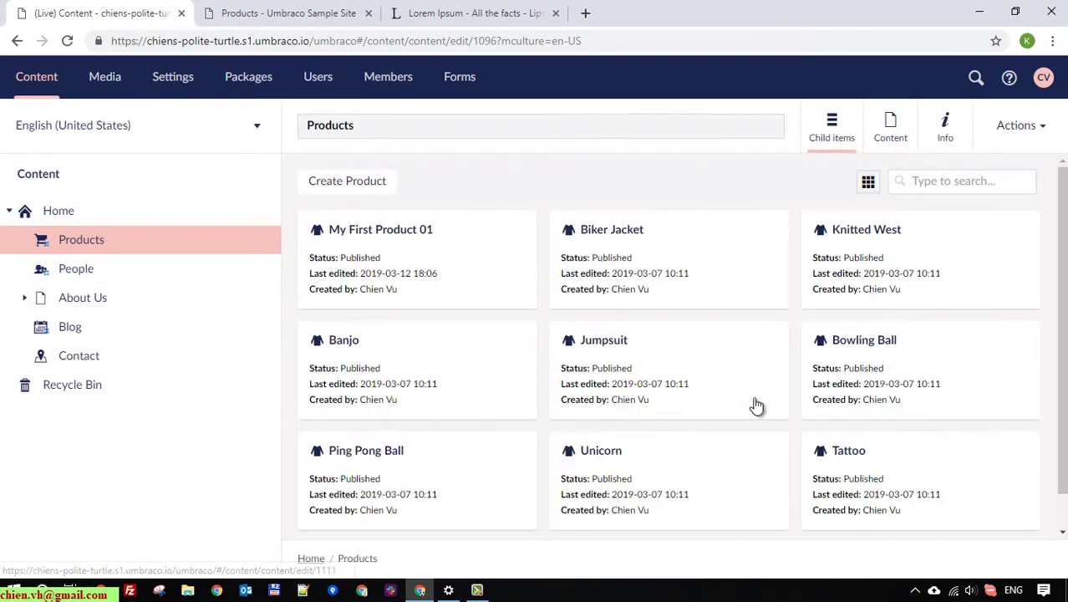
{"action": "left_click", "coordinate": [845, 251]}
{"action": "left_click", "coordinate": [851, 231]}
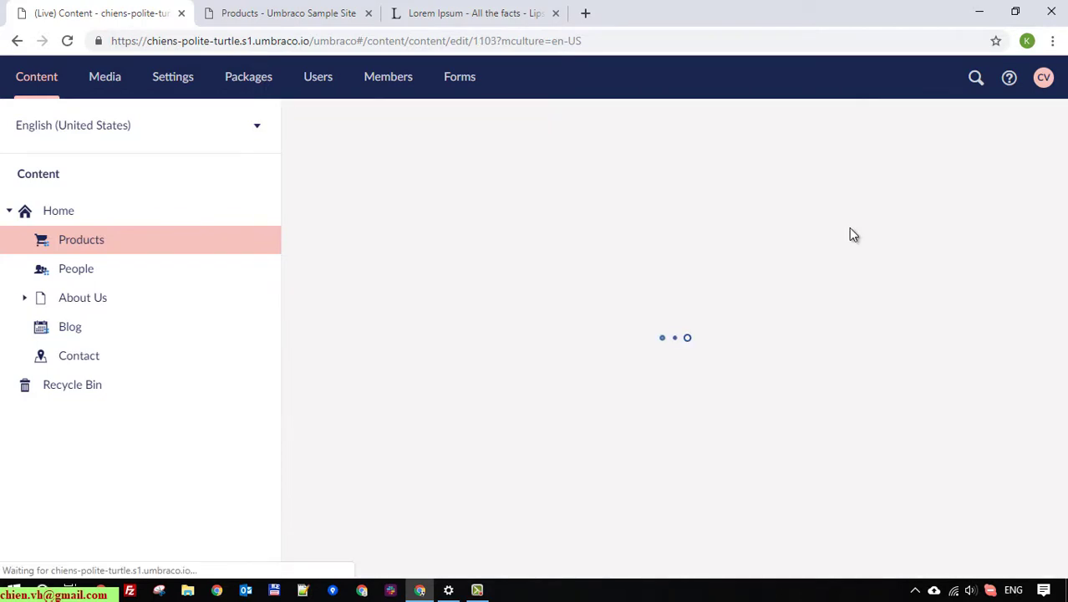
{"action": "scroll", "coordinate": [548, 311], "scroll_direction": "down", "scroll_amount": 1}
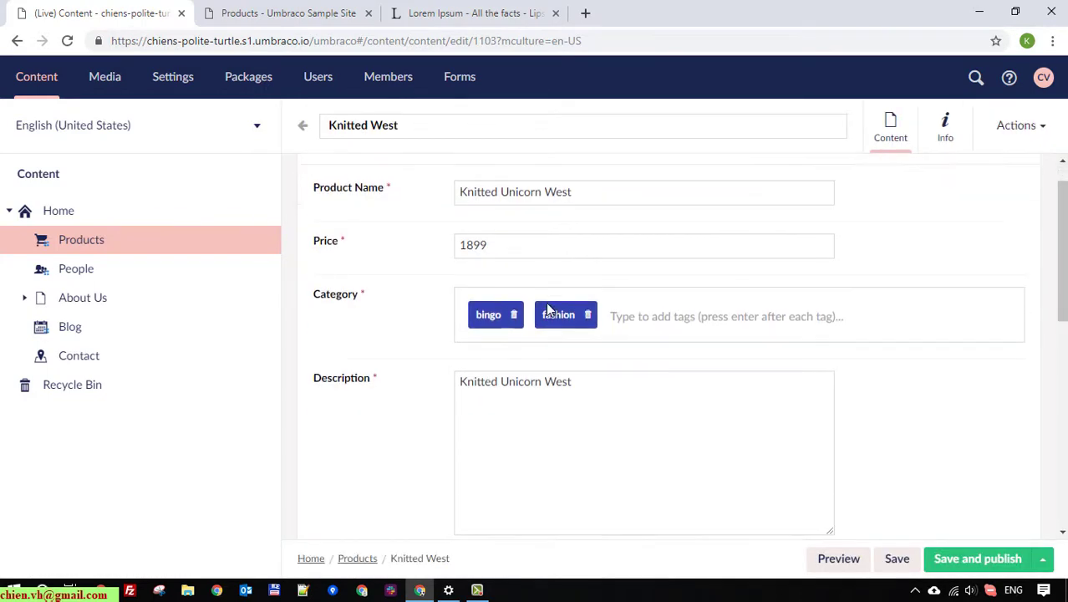
{"action": "scroll", "coordinate": [569, 402], "scroll_direction": "down", "scroll_amount": 4}
{"action": "scroll", "coordinate": [561, 404], "scroll_direction": "up", "scroll_amount": 4}
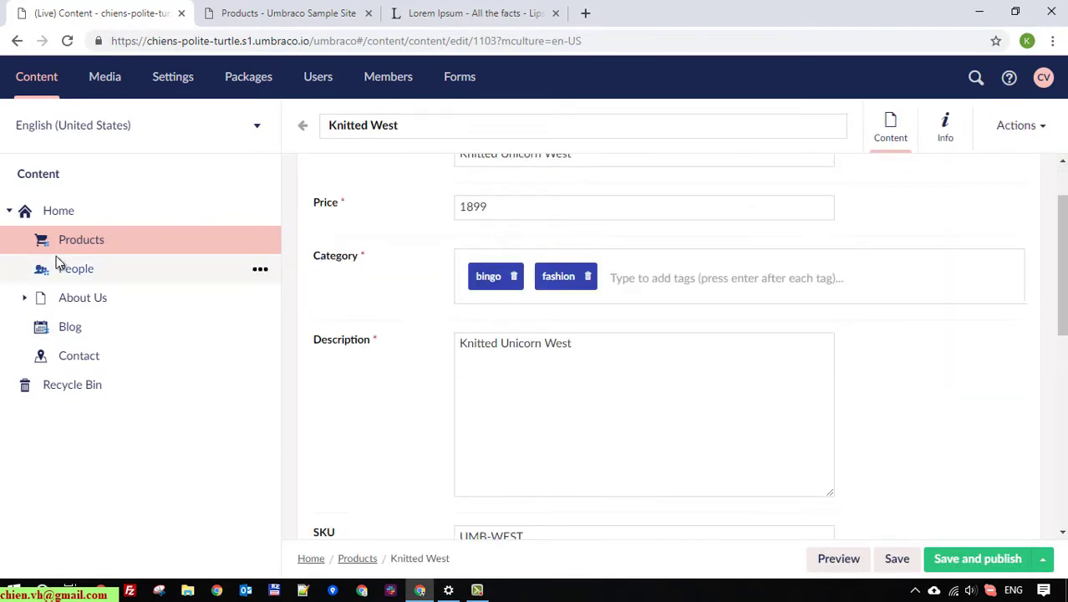
{"action": "left_click", "coordinate": [74, 245]}
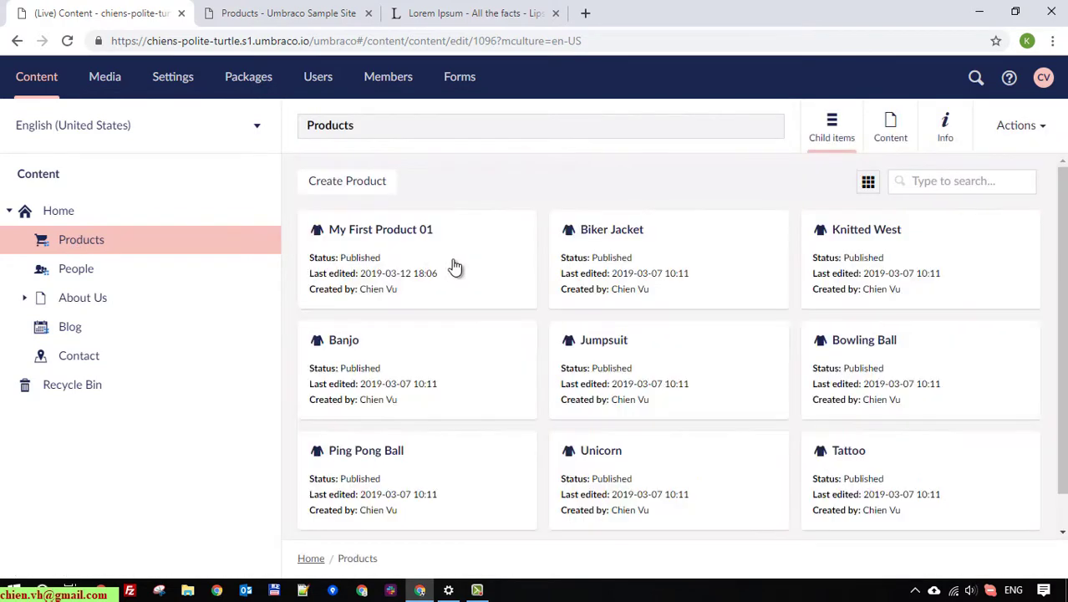
Step: Compare My First Product 01 with Biker Jacket, ending in the My First Product 01 editor
{"action": "left_click", "coordinate": [403, 240]}
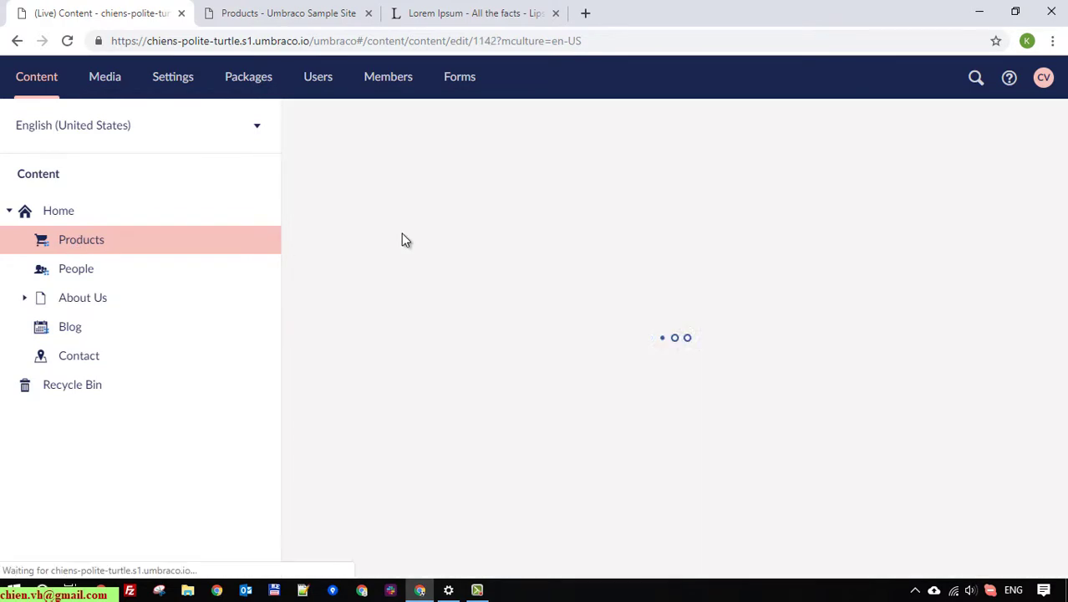
{"action": "scroll", "coordinate": [510, 354], "scroll_direction": "down", "scroll_amount": 2}
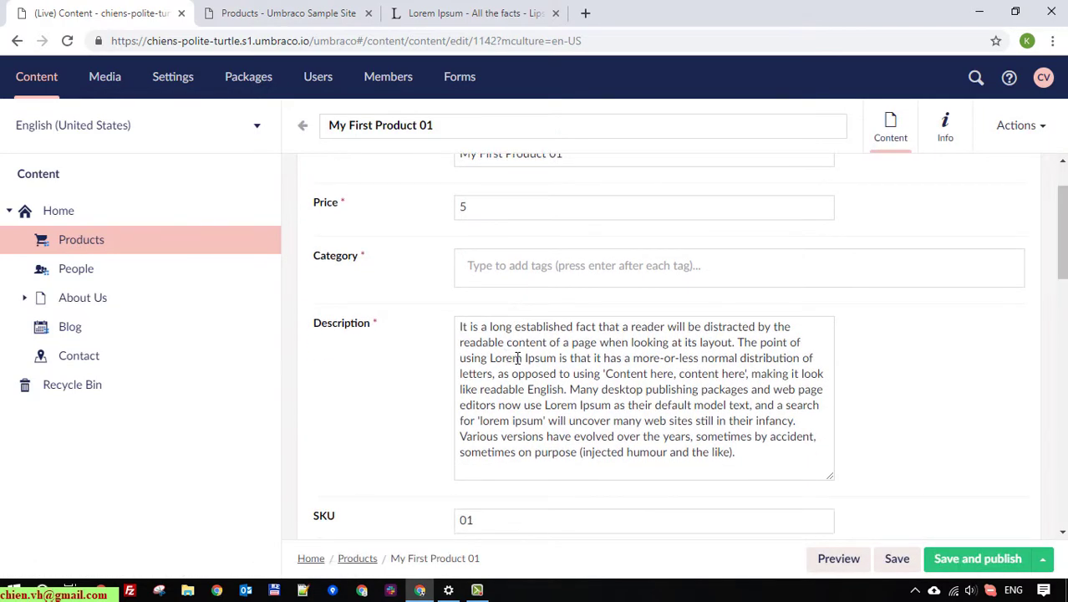
{"action": "scroll", "coordinate": [742, 437], "scroll_direction": "up", "scroll_amount": 1}
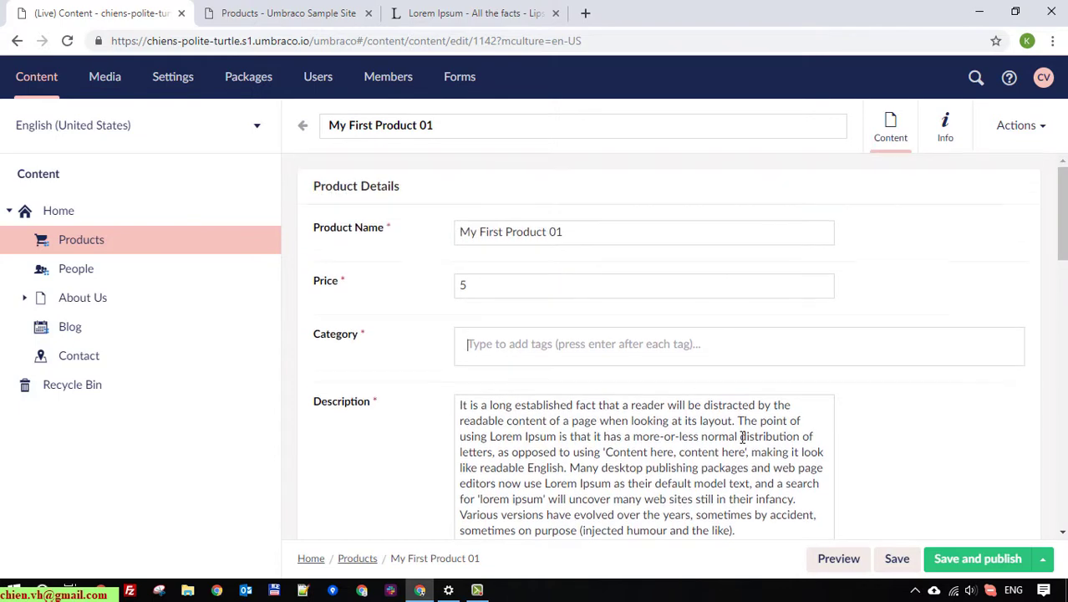
{"action": "left_click", "coordinate": [17, 40]}
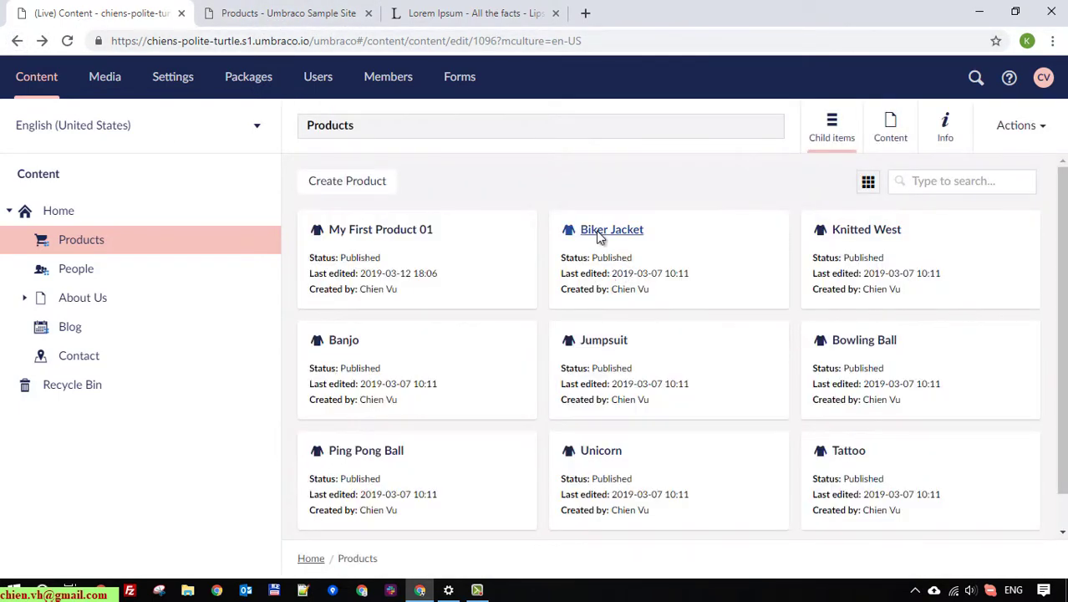
{"action": "left_click", "coordinate": [599, 232]}
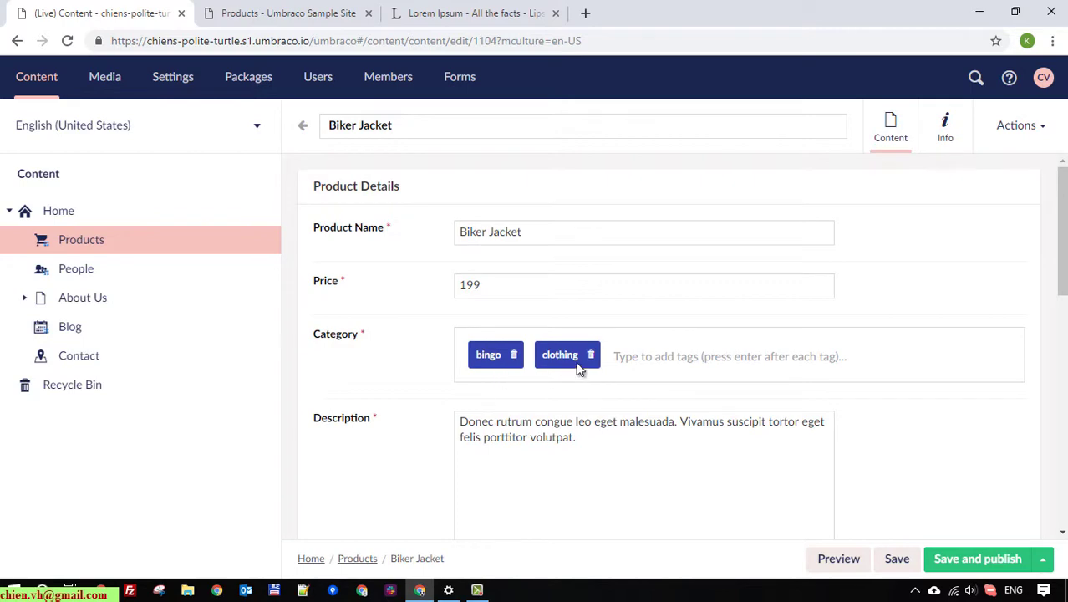
{"action": "left_click", "coordinate": [71, 244]}
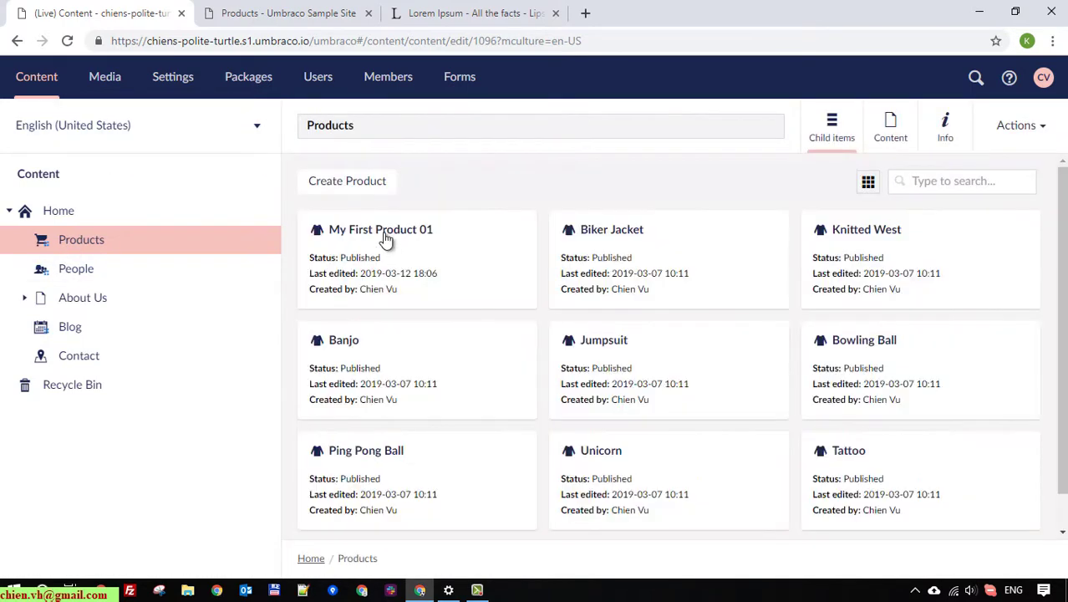
{"action": "left_click", "coordinate": [384, 237]}
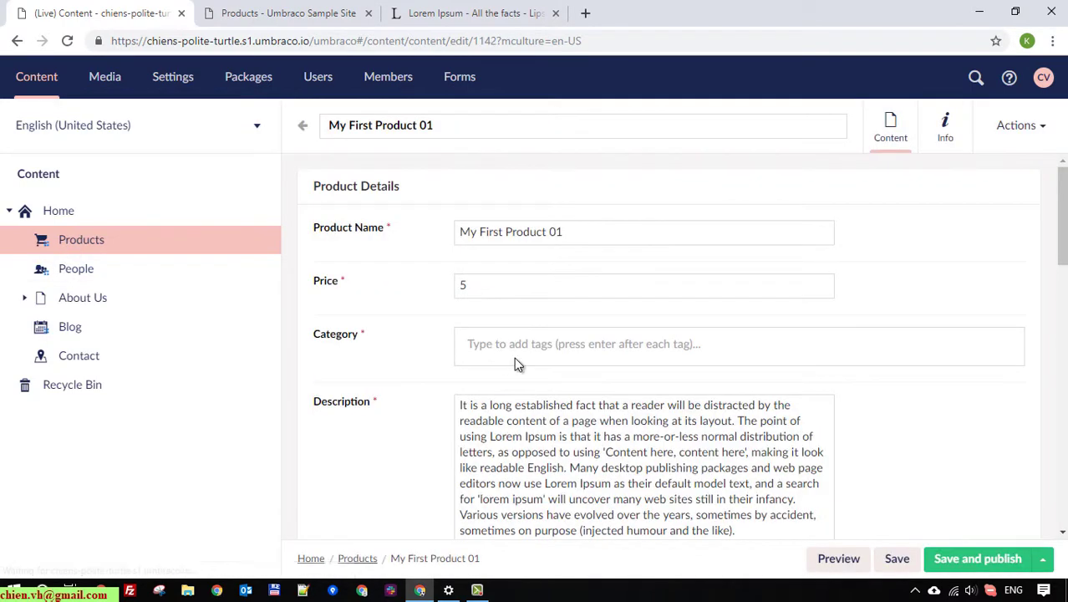
Step: Add the 'clothing' Category tag to My First Product 01 and save and publish it
{"action": "left_click", "coordinate": [515, 352]}
{"action": "type", "text": "cl"}
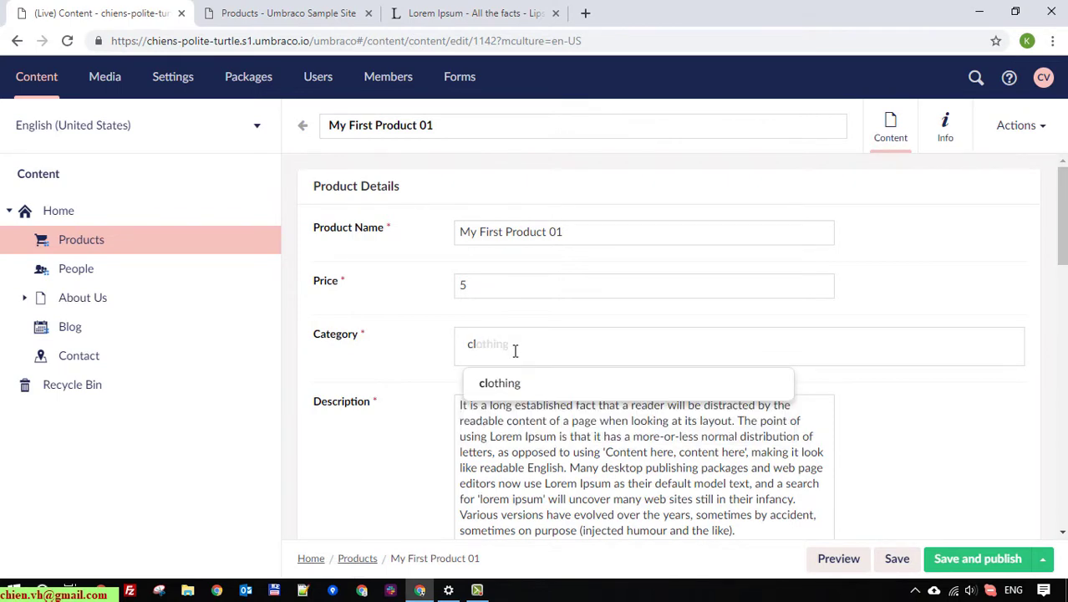
{"action": "left_click", "coordinate": [525, 378]}
{"action": "scroll", "coordinate": [874, 403], "scroll_direction": "down", "scroll_amount": 3}
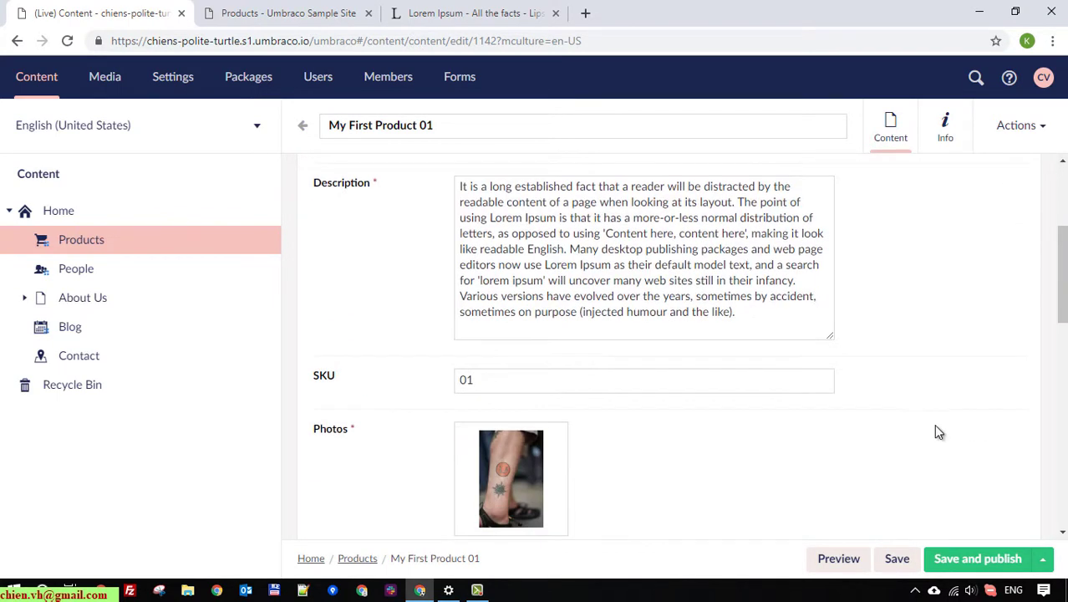
{"action": "left_click", "coordinate": [958, 559]}
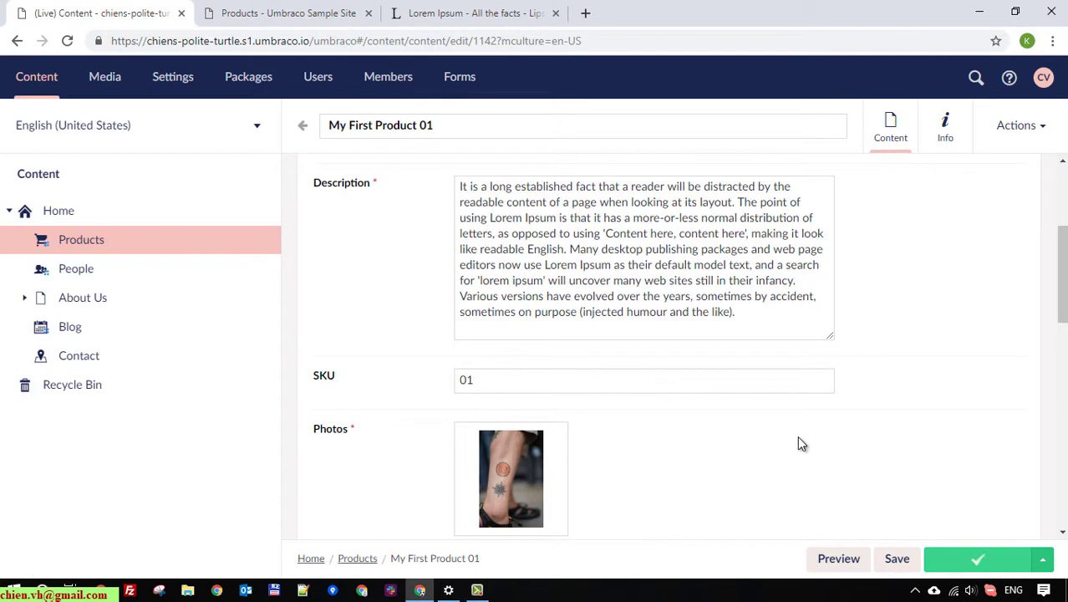
Step: Reload the public Products page to check for the product, then return to the backoffice
{"action": "left_click", "coordinate": [309, 12]}
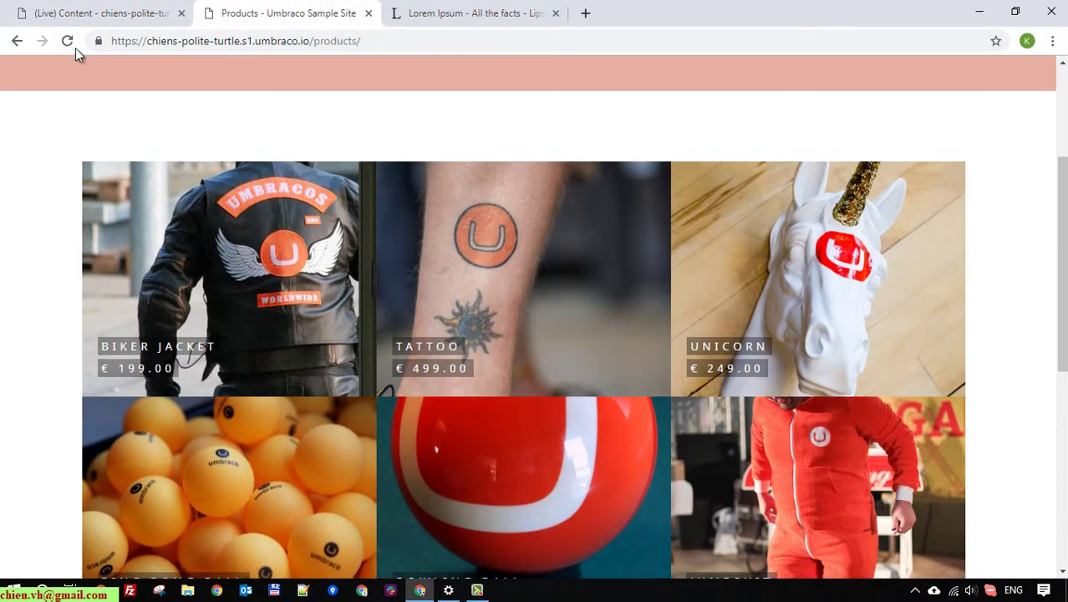
{"action": "left_click", "coordinate": [71, 41]}
{"action": "scroll", "coordinate": [19, 267], "scroll_direction": "down", "scroll_amount": 5}
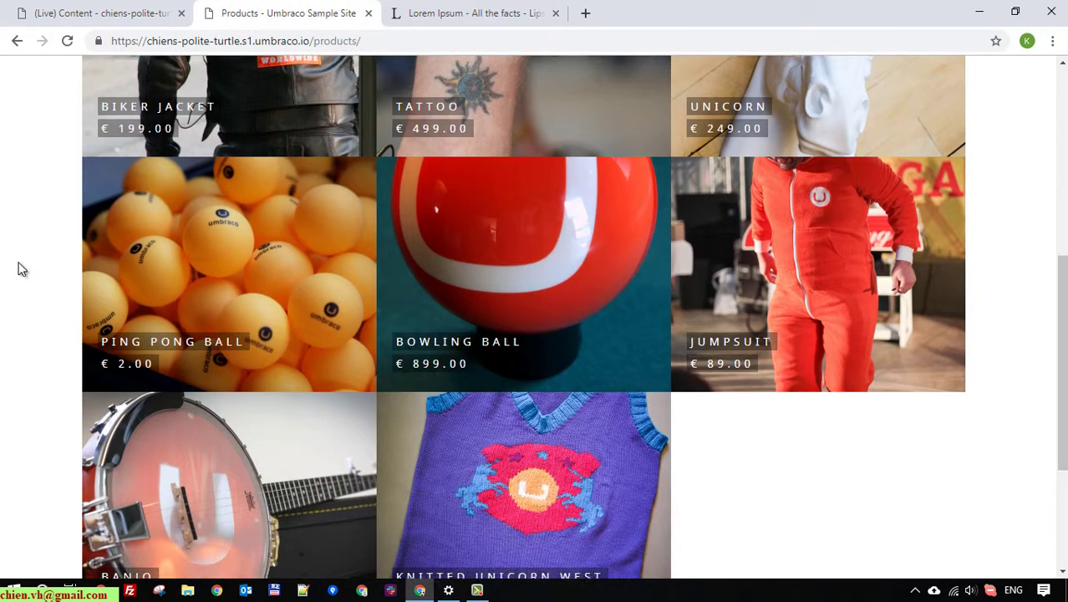
{"action": "scroll", "coordinate": [24, 266], "scroll_direction": "up", "scroll_amount": 3}
{"action": "scroll", "coordinate": [41, 277], "scroll_direction": "up", "scroll_amount": 3}
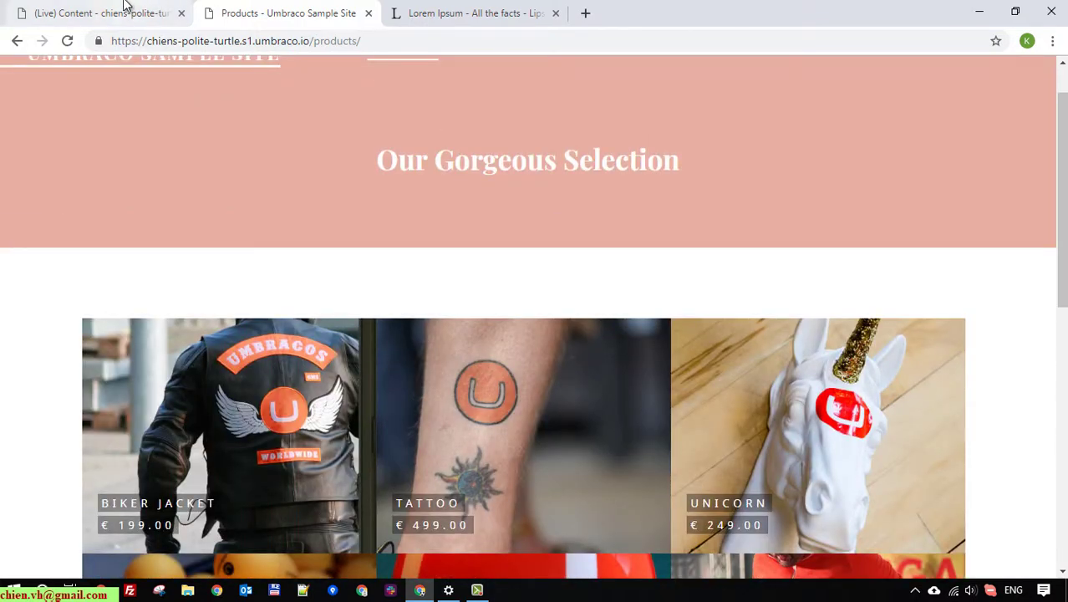
{"action": "left_click", "coordinate": [101, 13]}
Step: Change the SKU to MFP-01, save the product, and open its preview
{"action": "double_click", "coordinate": [558, 469]}
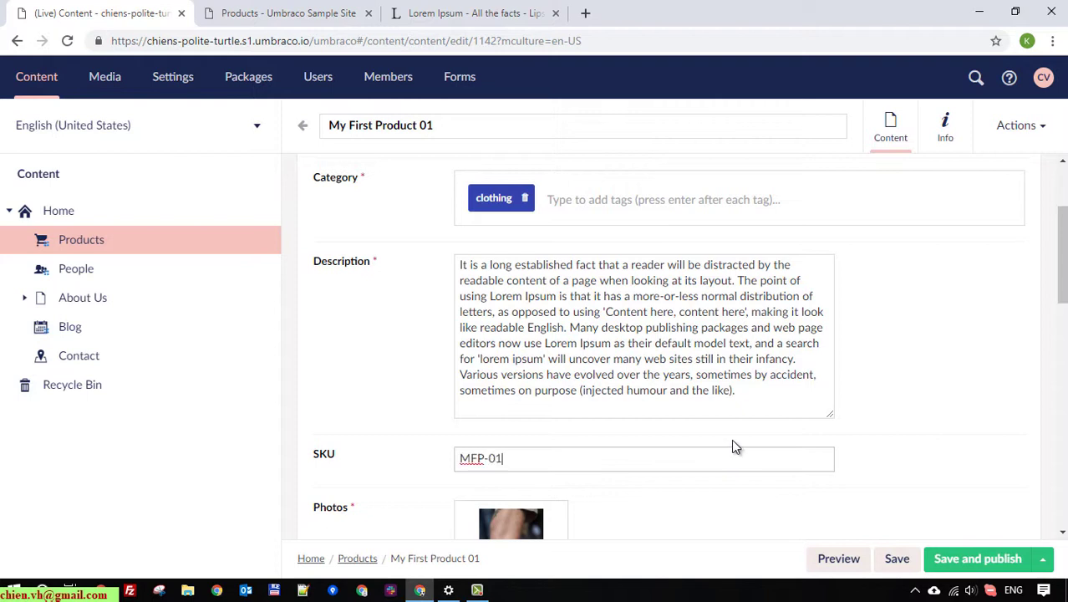
{"action": "scroll", "coordinate": [891, 476], "scroll_direction": "down", "scroll_amount": 1}
{"action": "left_click", "coordinate": [1043, 560]}
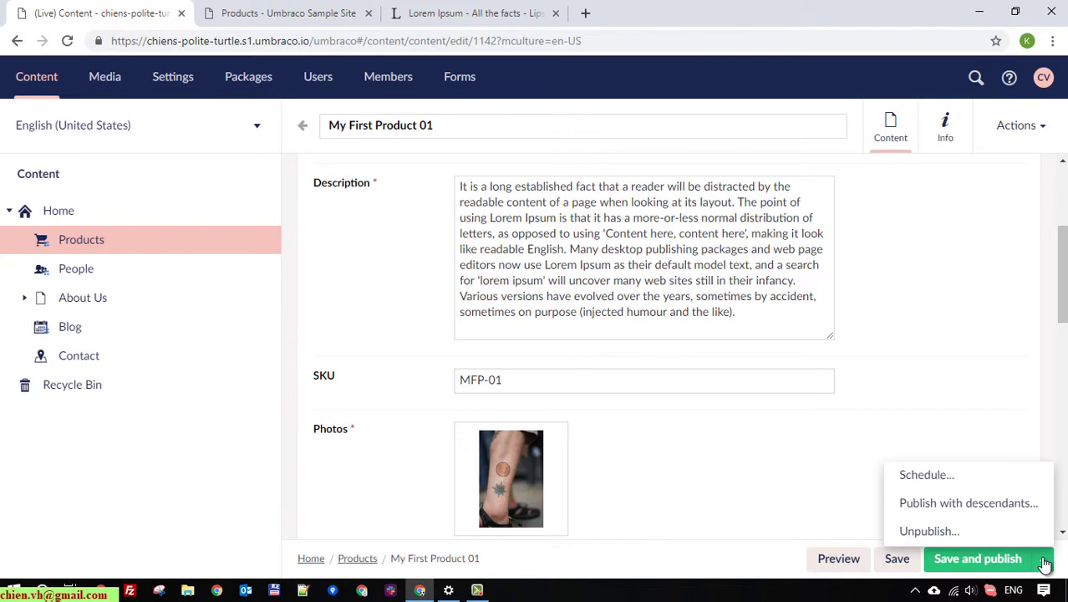
{"action": "left_click", "coordinate": [1015, 562]}
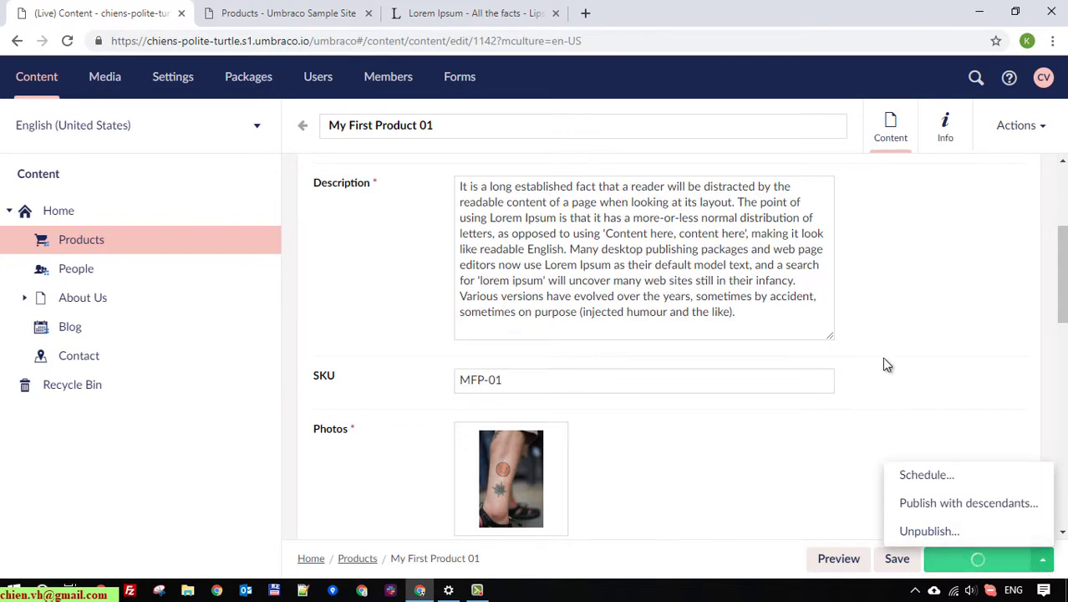
{"action": "left_click", "coordinate": [839, 558]}
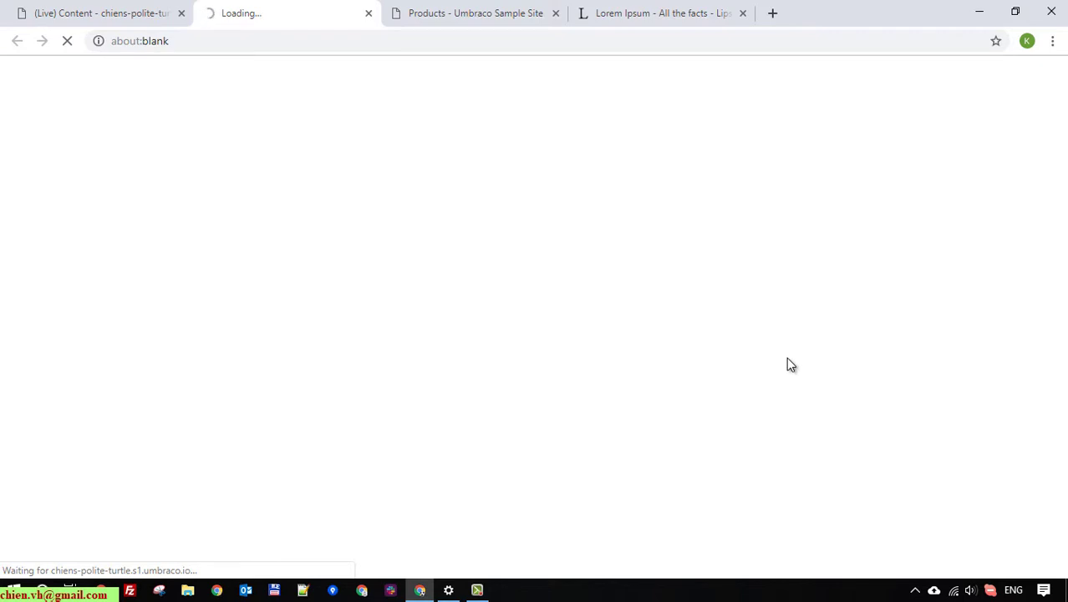
Step: Close the Lorem Ipsum tab, review My First Product 01 at €5.00 in the preview, then close it
{"action": "middle_click", "coordinate": [616, 14]}
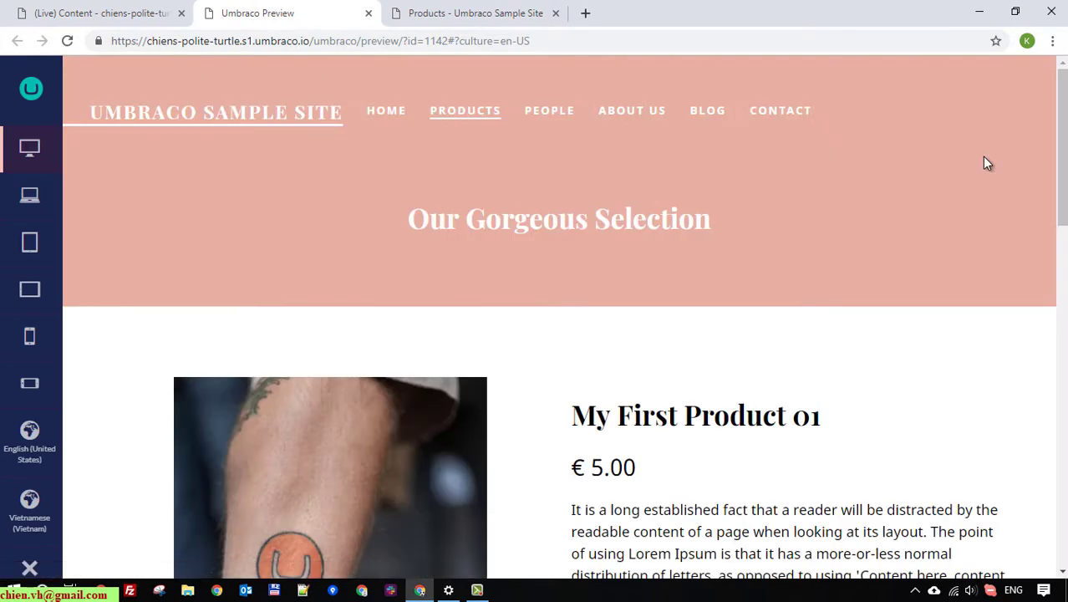
{"action": "scroll", "coordinate": [832, 269], "scroll_direction": "down", "scroll_amount": 1}
{"action": "scroll", "coordinate": [381, 341], "scroll_direction": "down", "scroll_amount": 2}
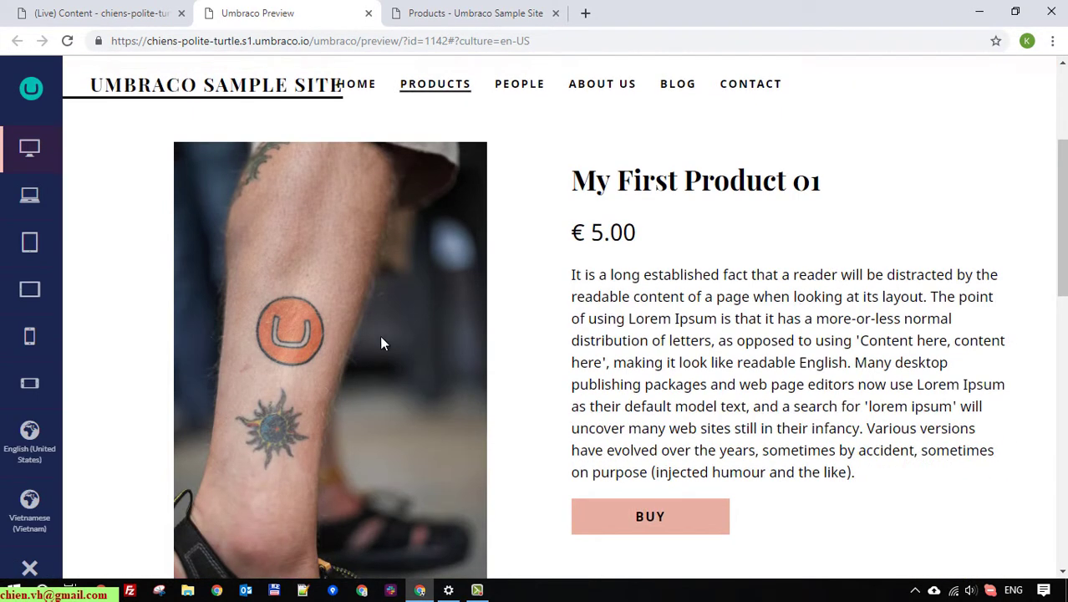
{"action": "scroll", "coordinate": [388, 364], "scroll_direction": "down", "scroll_amount": 3}
{"action": "scroll", "coordinate": [419, 362], "scroll_direction": "down", "scroll_amount": 4}
{"action": "scroll", "coordinate": [421, 358], "scroll_direction": "down", "scroll_amount": 2}
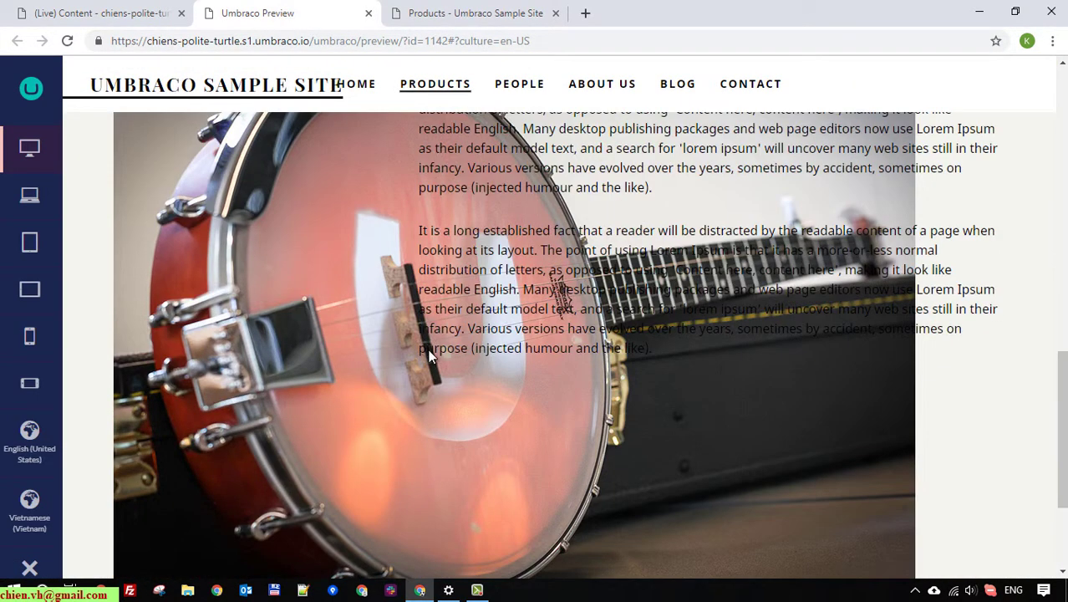
{"action": "scroll", "coordinate": [431, 348], "scroll_direction": "down", "scroll_amount": 4}
{"action": "scroll", "coordinate": [432, 345], "scroll_direction": "up", "scroll_amount": 10}
{"action": "scroll", "coordinate": [432, 328], "scroll_direction": "up", "scroll_amount": 6}
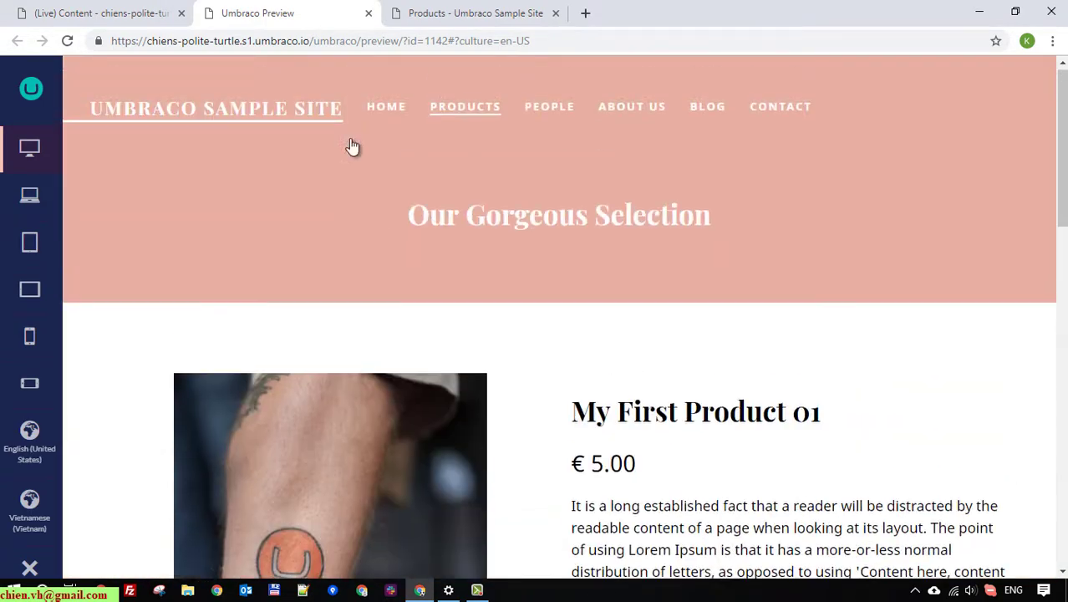
{"action": "left_click", "coordinate": [465, 111]}
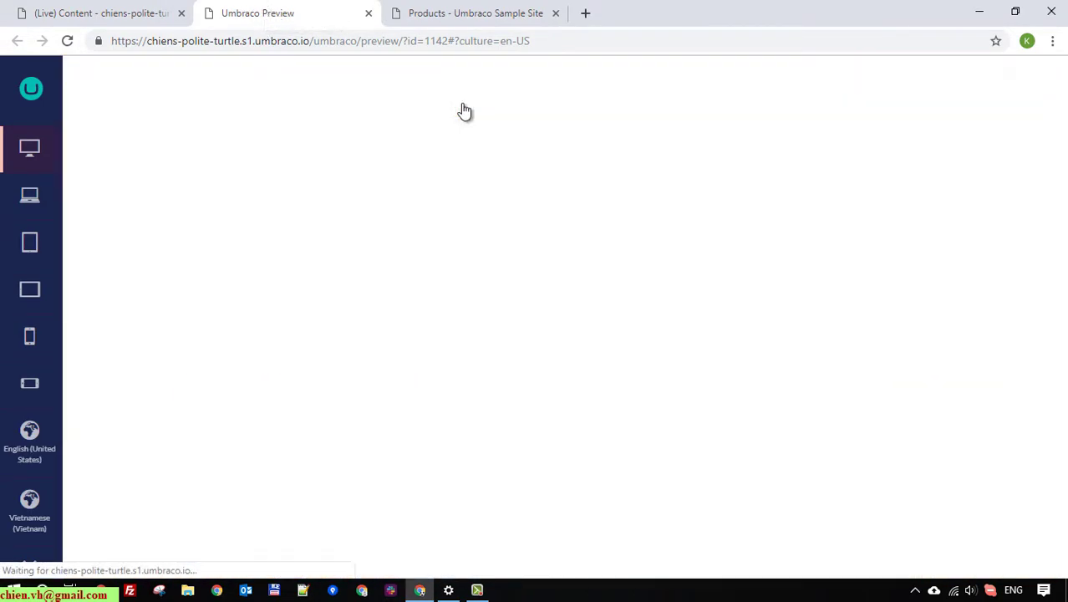
{"action": "scroll", "coordinate": [513, 279], "scroll_direction": "down", "scroll_amount": 4}
{"action": "scroll", "coordinate": [512, 279], "scroll_direction": "down", "scroll_amount": 4}
{"action": "scroll", "coordinate": [925, 304], "scroll_direction": "up", "scroll_amount": 6}
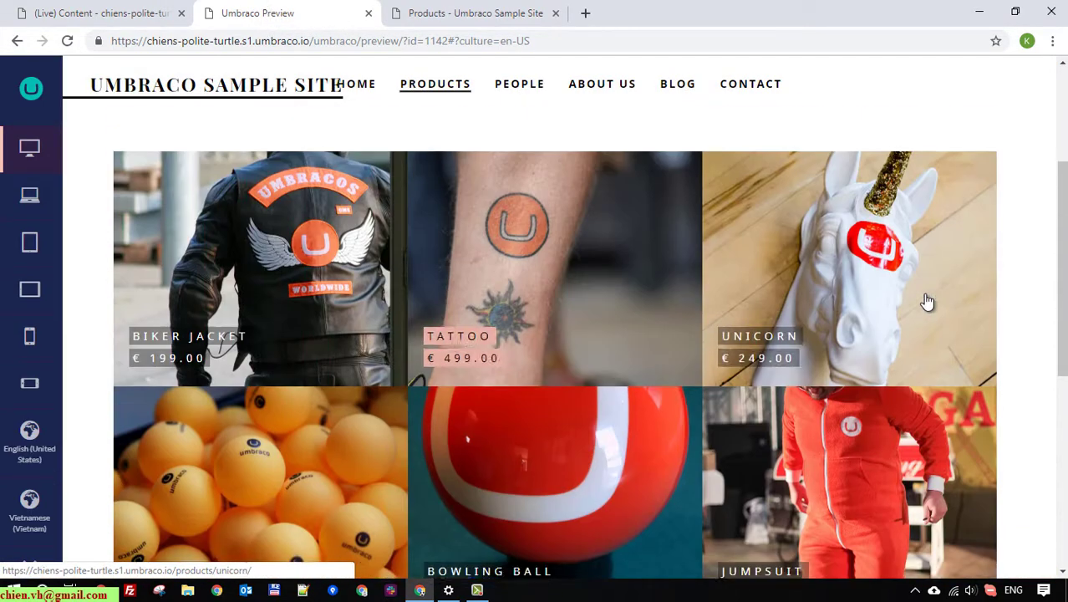
{"action": "middle_click", "coordinate": [226, 12]}
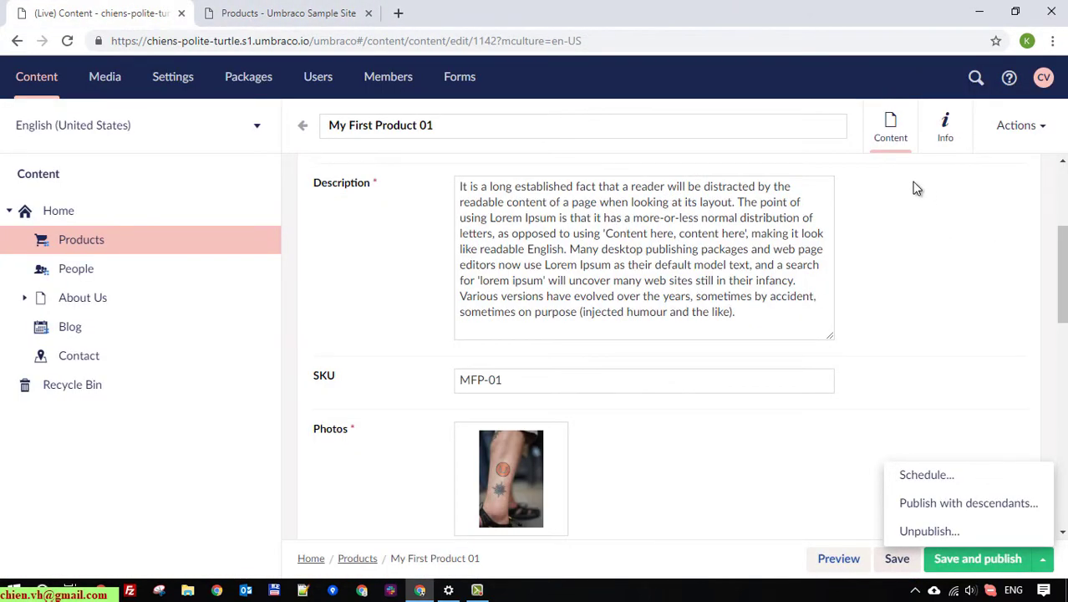
Step: Check the Products node's info and actions, visit Home, and return to the Products list
{"action": "mouse_move", "coordinate": [916, 142]}
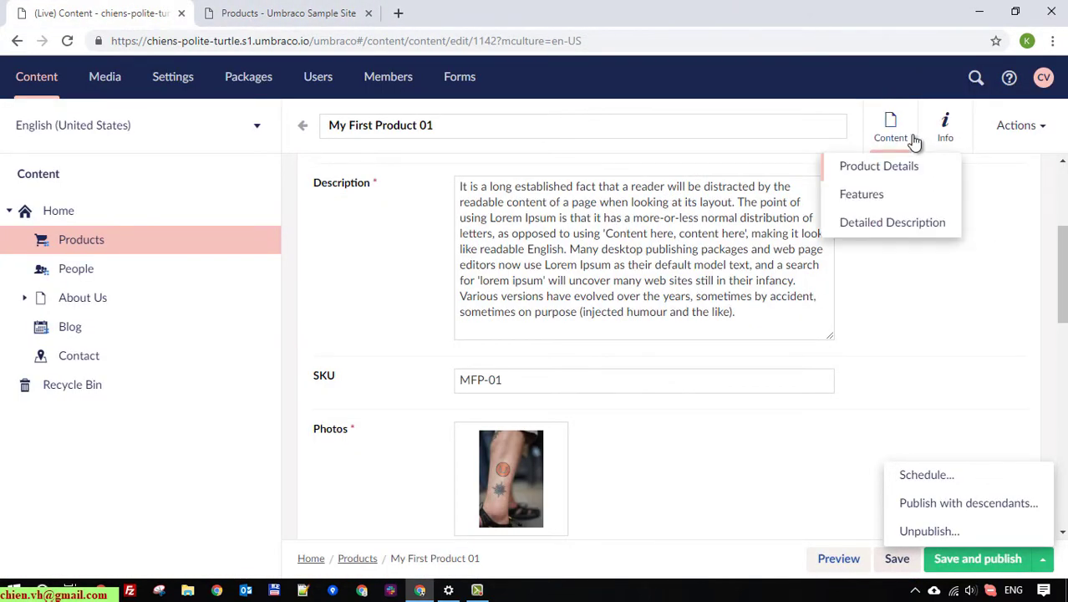
{"action": "left_click", "coordinate": [301, 126]}
{"action": "mouse_move", "coordinate": [888, 136]}
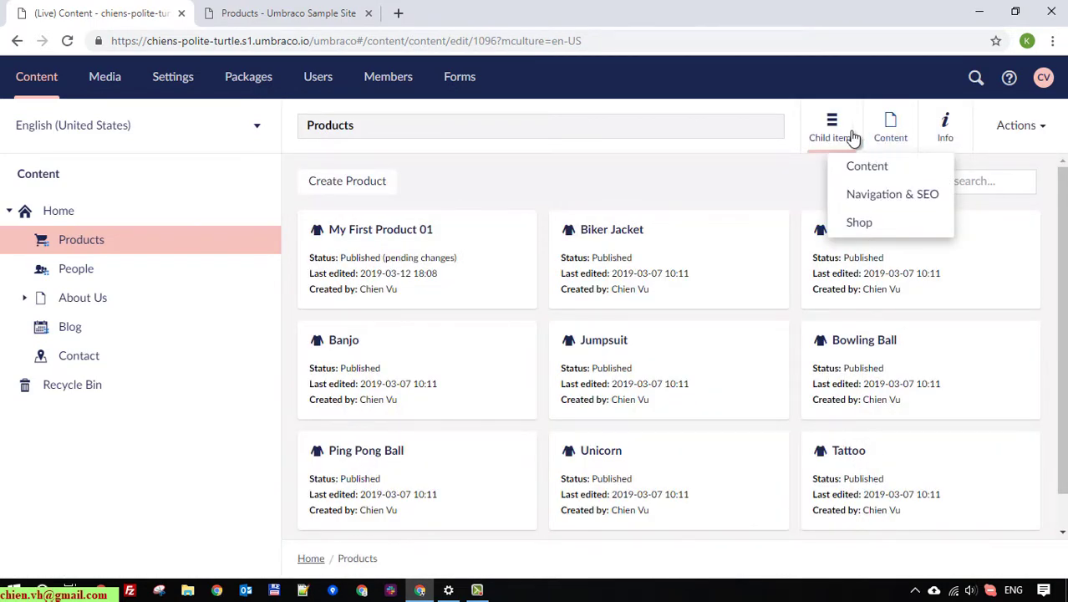
{"action": "left_click", "coordinate": [949, 129]}
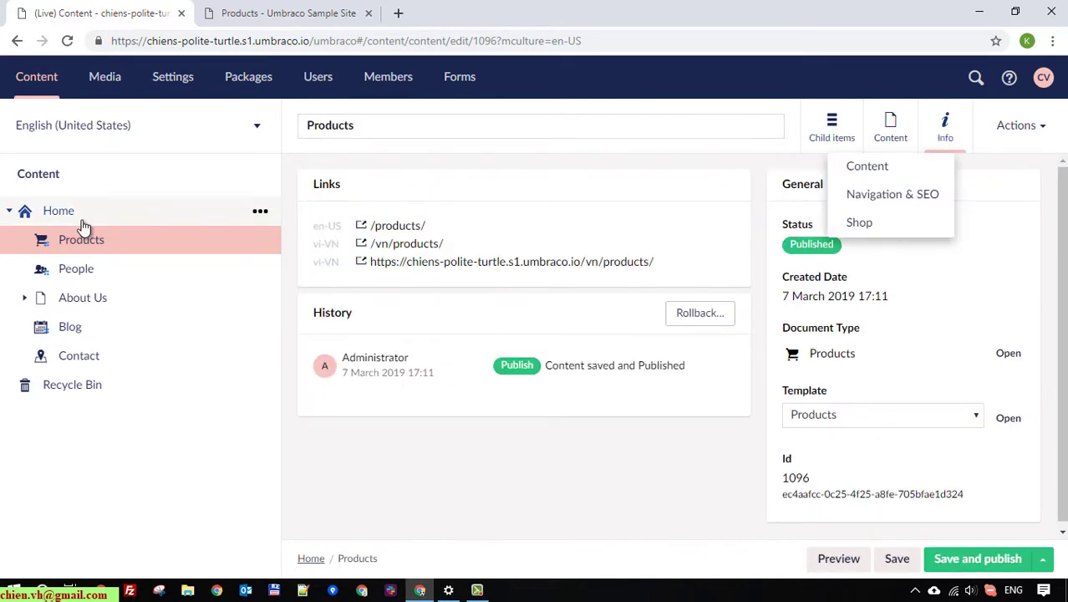
{"action": "left_click", "coordinate": [1014, 129]}
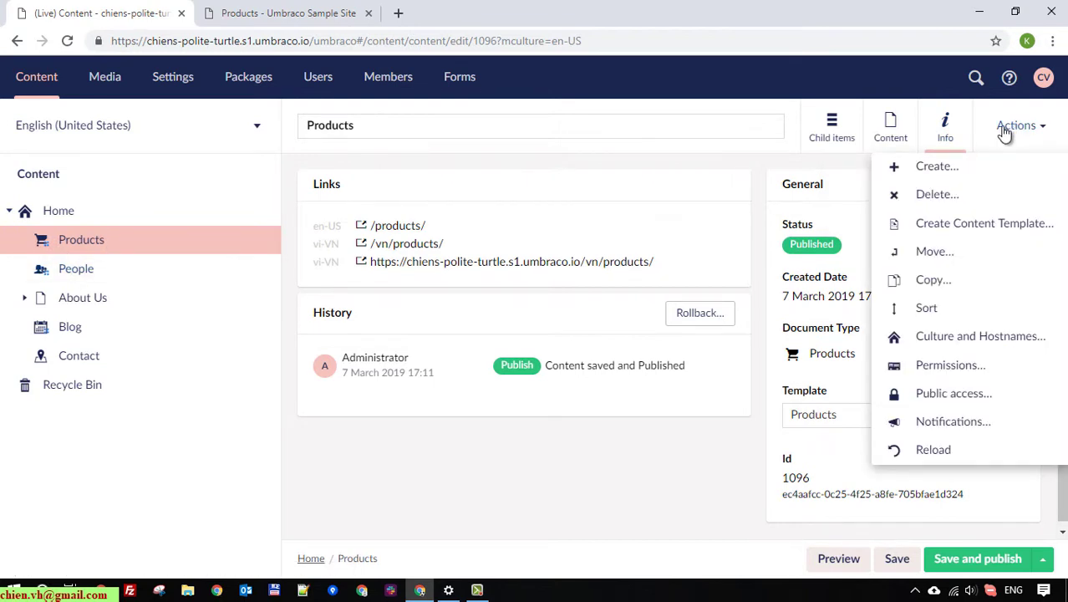
{"action": "left_click", "coordinate": [165, 444]}
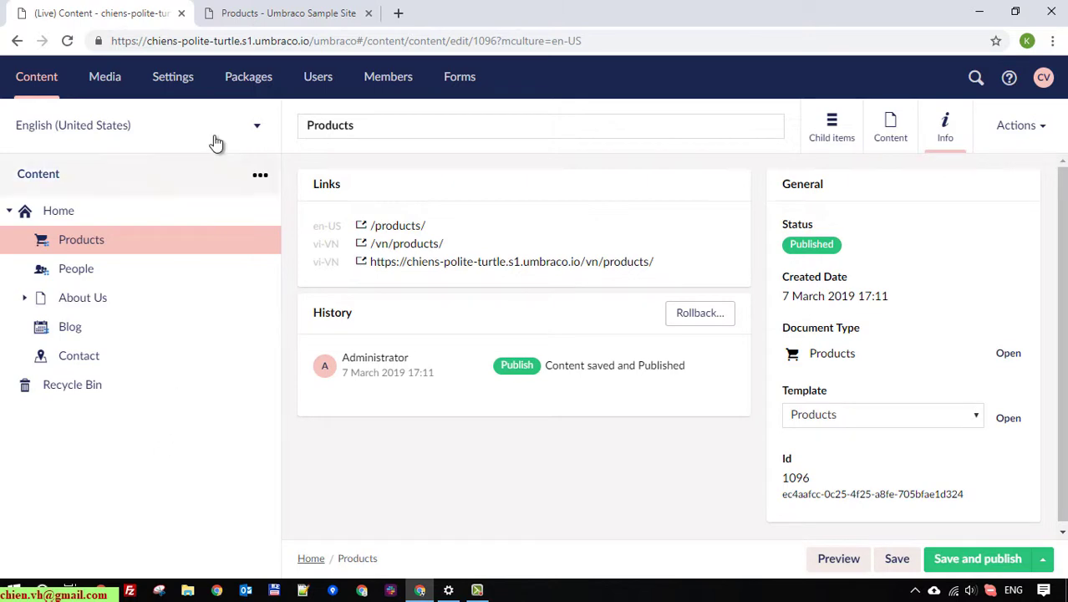
{"action": "left_click", "coordinate": [55, 215]}
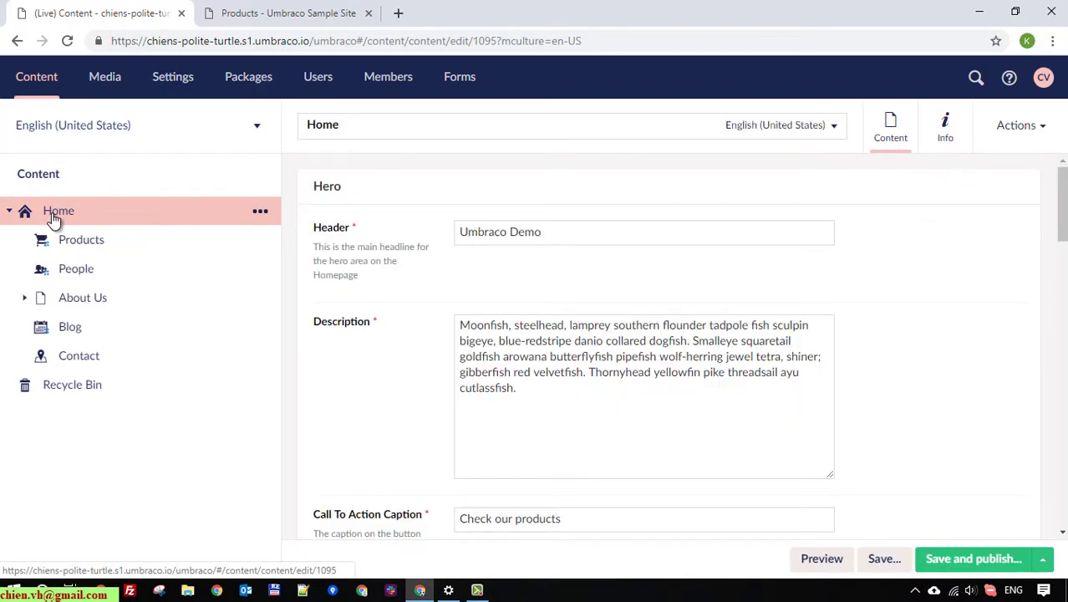
{"action": "left_click", "coordinate": [77, 246]}
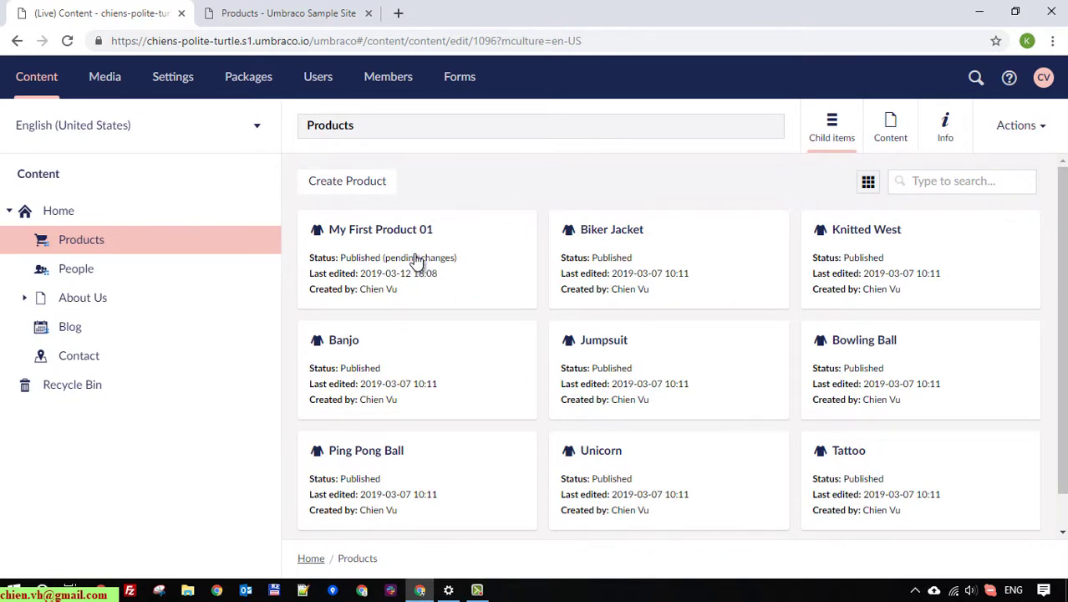
Step: Publish the selected My First Product 01 from the Products list, clearing its pending changes
{"action": "left_click", "coordinate": [416, 261]}
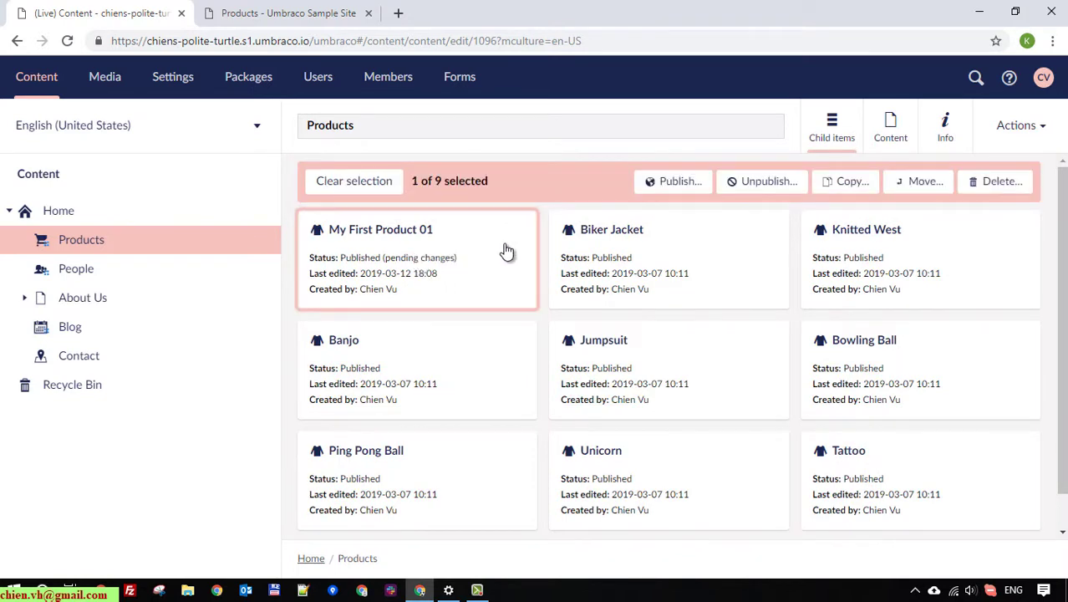
{"action": "left_click", "coordinate": [674, 184]}
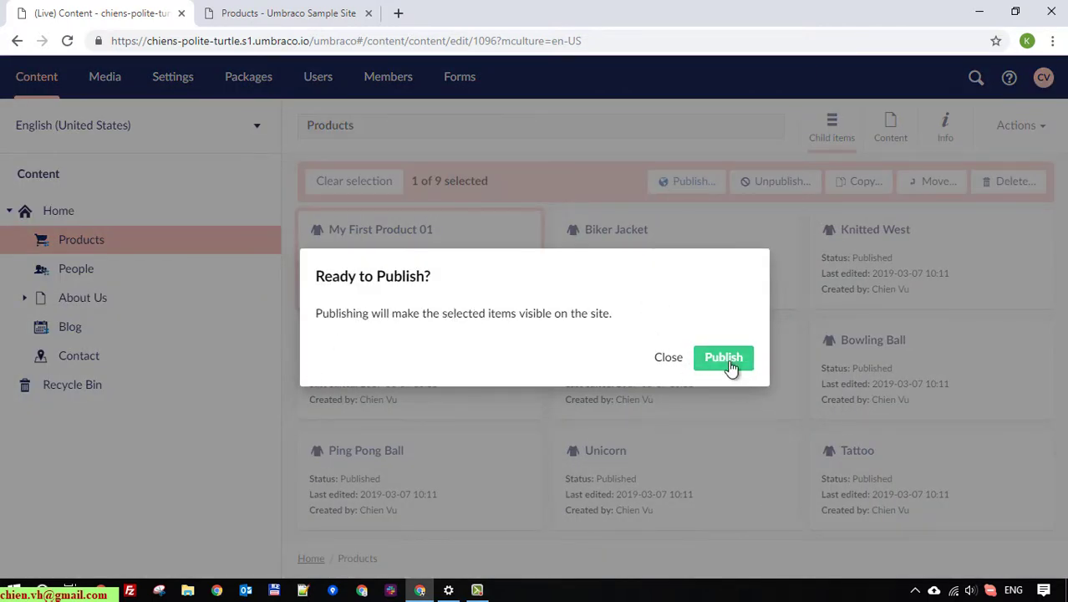
{"action": "left_click", "coordinate": [725, 361]}
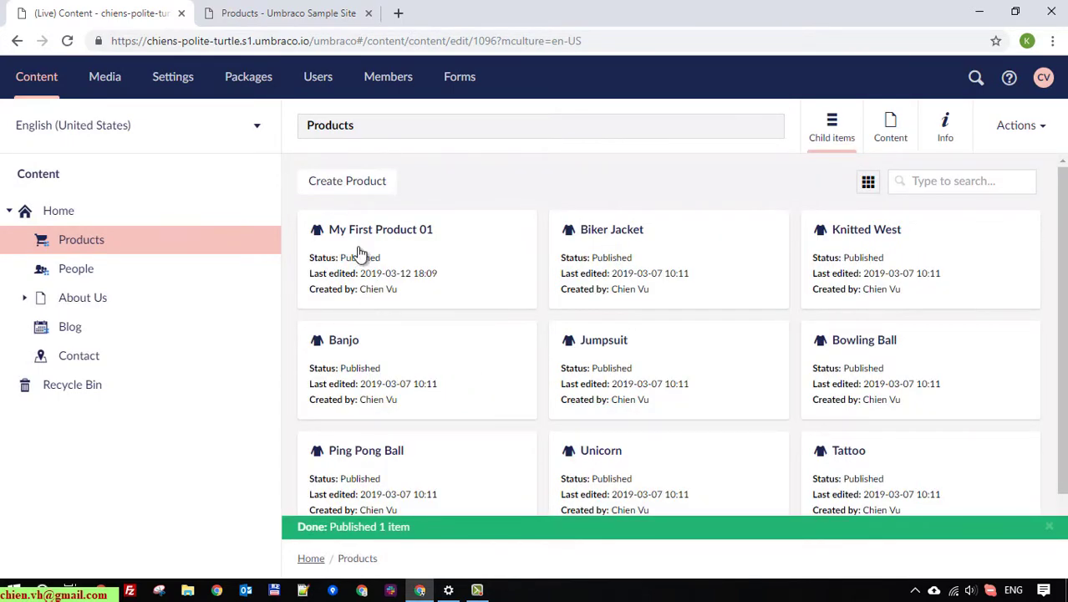
{"action": "left_click", "coordinate": [263, 14]}
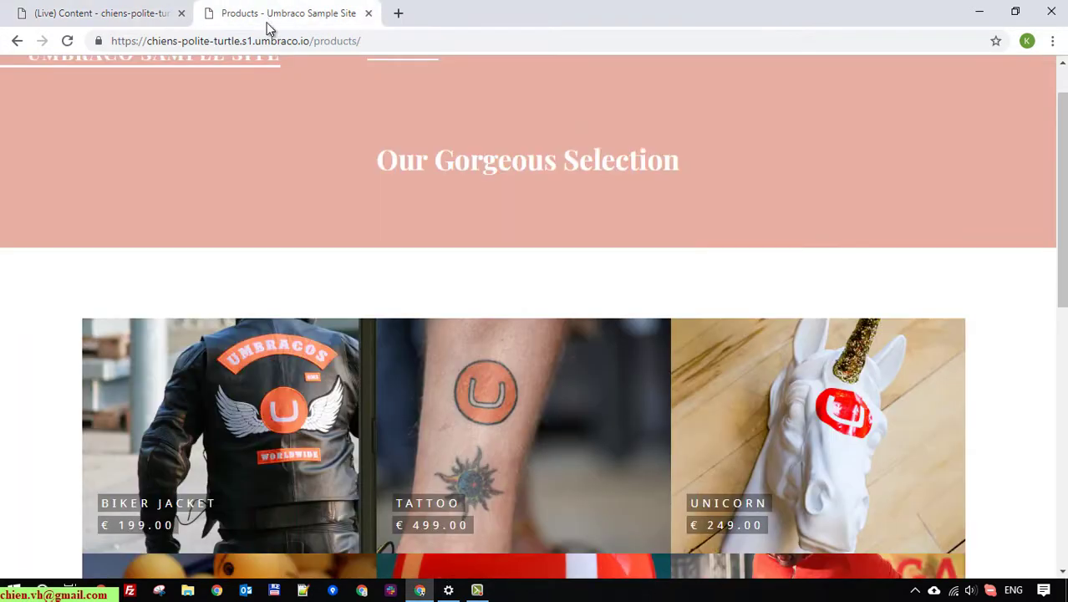
Step: Reload the live Products page and view the Knitted Unicorn West product page
{"action": "left_click", "coordinate": [67, 40]}
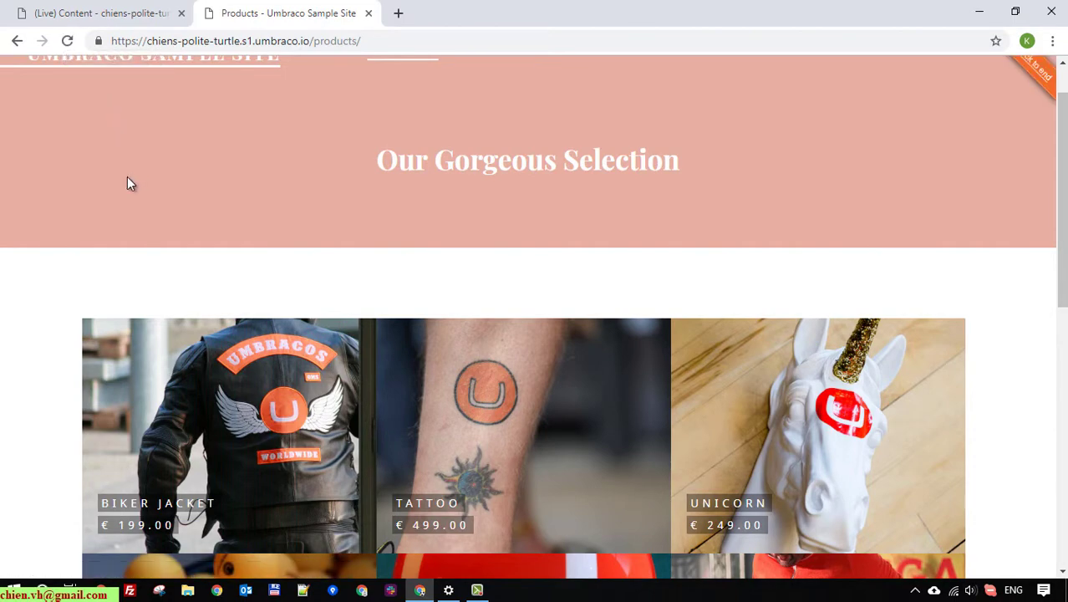
{"action": "left_click", "coordinate": [101, 13]}
{"action": "left_click", "coordinate": [310, 13]}
{"action": "scroll", "coordinate": [542, 282], "scroll_direction": "down", "scroll_amount": 3}
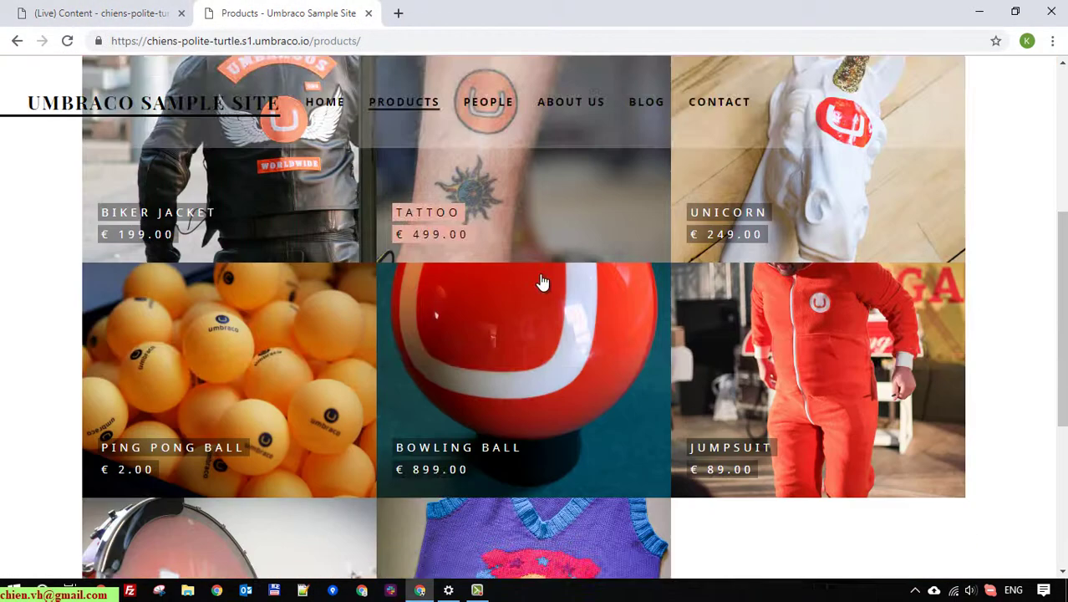
{"action": "scroll", "coordinate": [541, 283], "scroll_direction": "down", "scroll_amount": 4}
{"action": "left_click", "coordinate": [483, 296]}
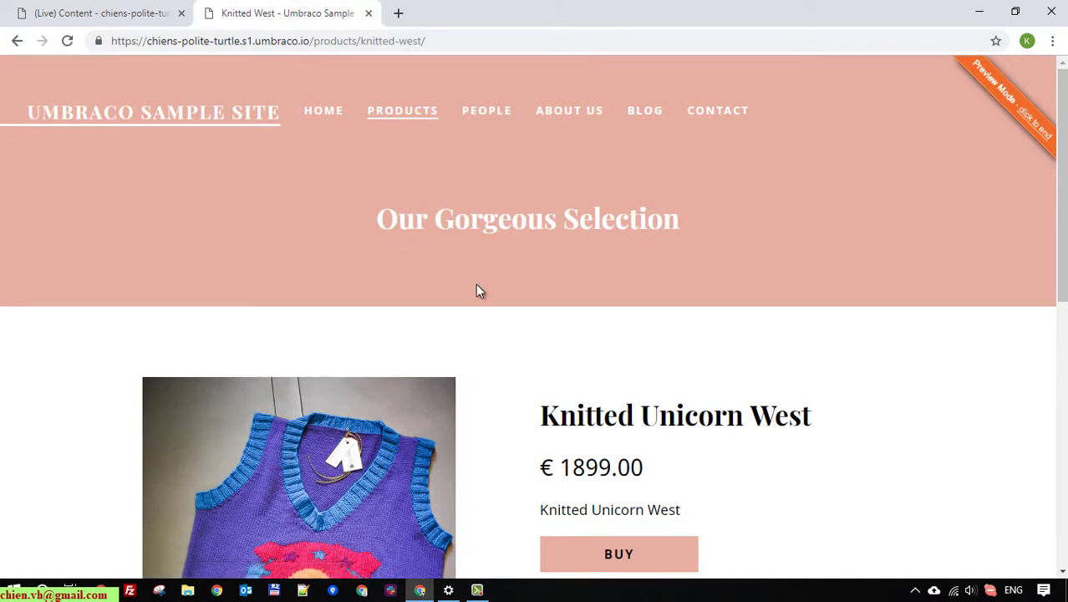
{"action": "scroll", "coordinate": [467, 299], "scroll_direction": "down", "scroll_amount": 4}
{"action": "scroll", "coordinate": [461, 301], "scroll_direction": "down", "scroll_amount": 3}
{"action": "scroll", "coordinate": [436, 296], "scroll_direction": "up", "scroll_amount": 8}
Step: Return to the public Products listing, then go back to the backoffice
{"action": "left_click", "coordinate": [390, 122]}
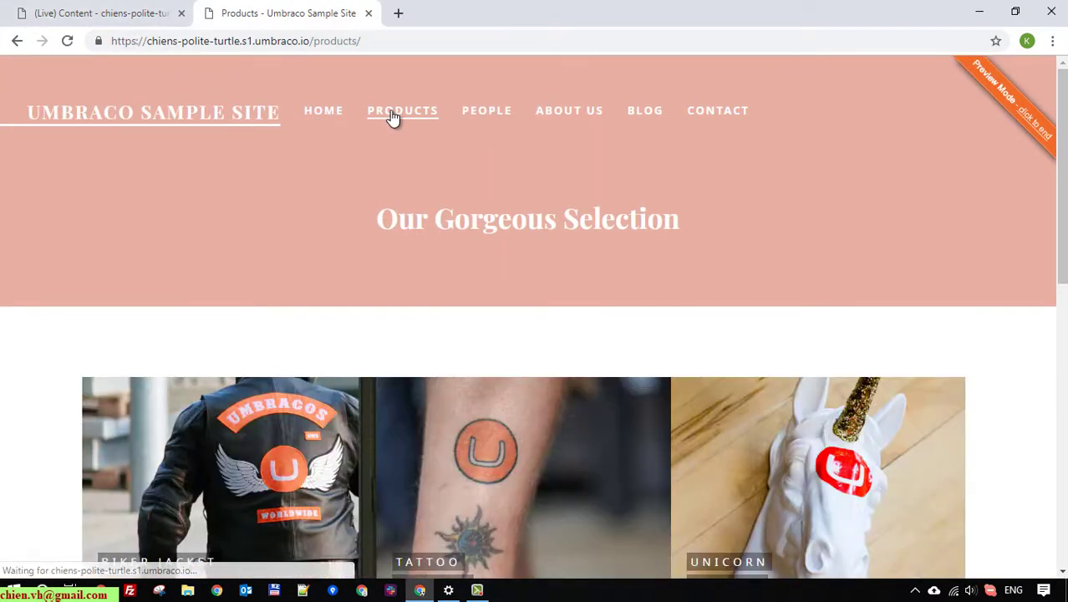
{"action": "scroll", "coordinate": [326, 255], "scroll_direction": "down", "scroll_amount": 5}
{"action": "scroll", "coordinate": [328, 260], "scroll_direction": "down", "scroll_amount": 3}
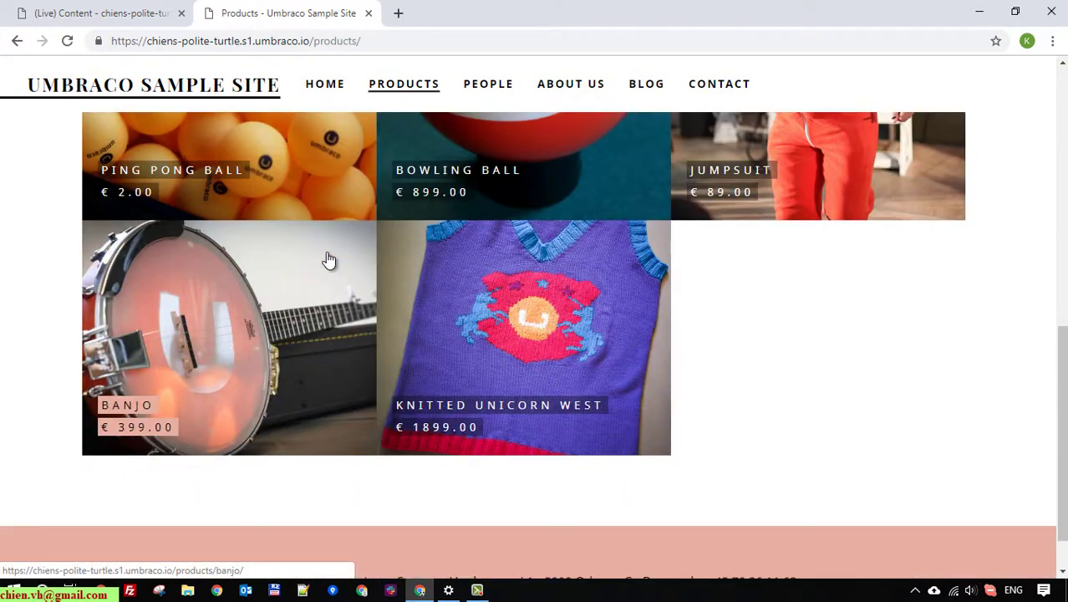
{"action": "scroll", "coordinate": [328, 263], "scroll_direction": "up", "scroll_amount": 5}
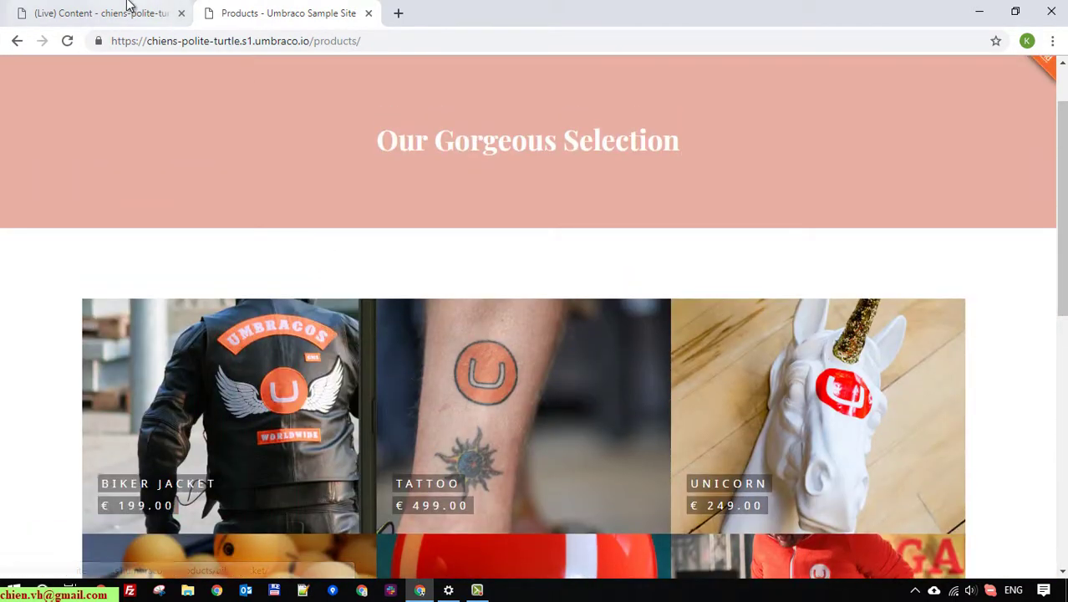
{"action": "left_click", "coordinate": [124, 10]}
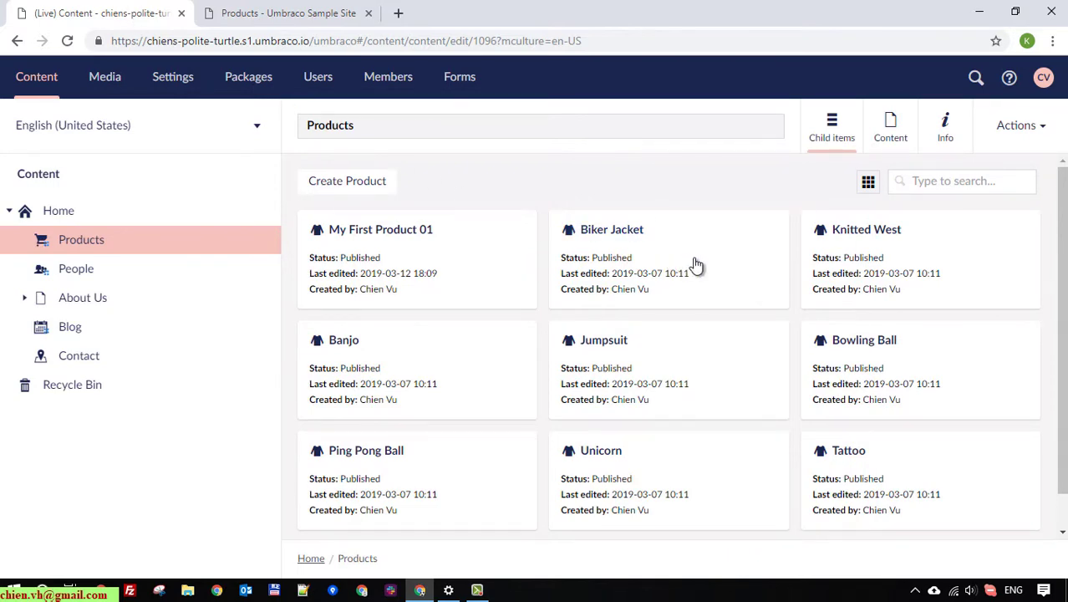
Step: After glancing at the live site, unpublish the Banjo product in the backoffice Products list
{"action": "left_click", "coordinate": [318, 12]}
{"action": "scroll", "coordinate": [381, 263], "scroll_direction": "down", "scroll_amount": 4}
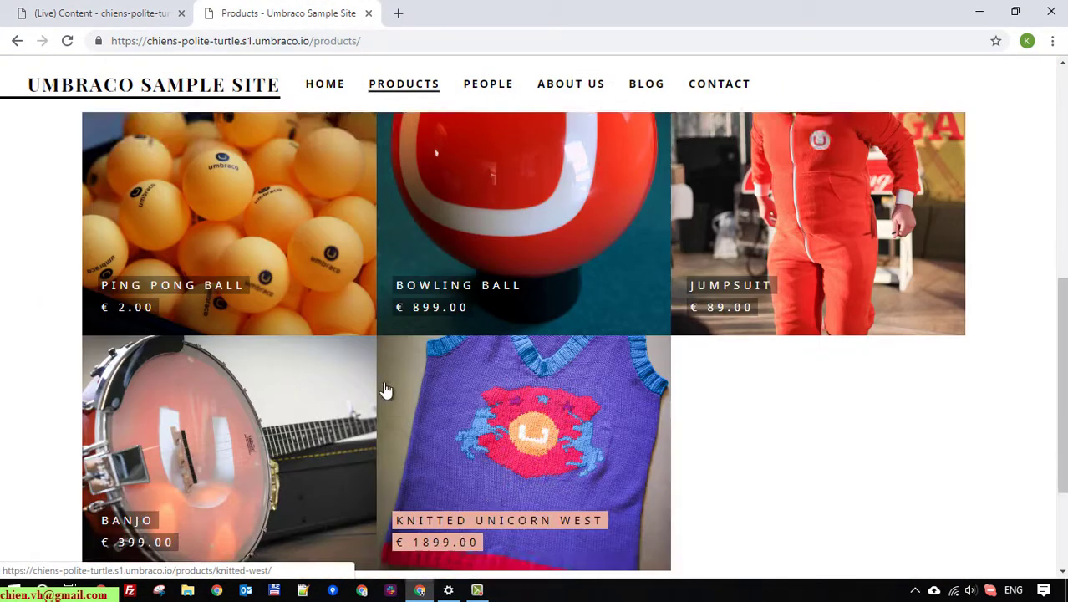
{"action": "scroll", "coordinate": [386, 388], "scroll_direction": "down", "scroll_amount": 2}
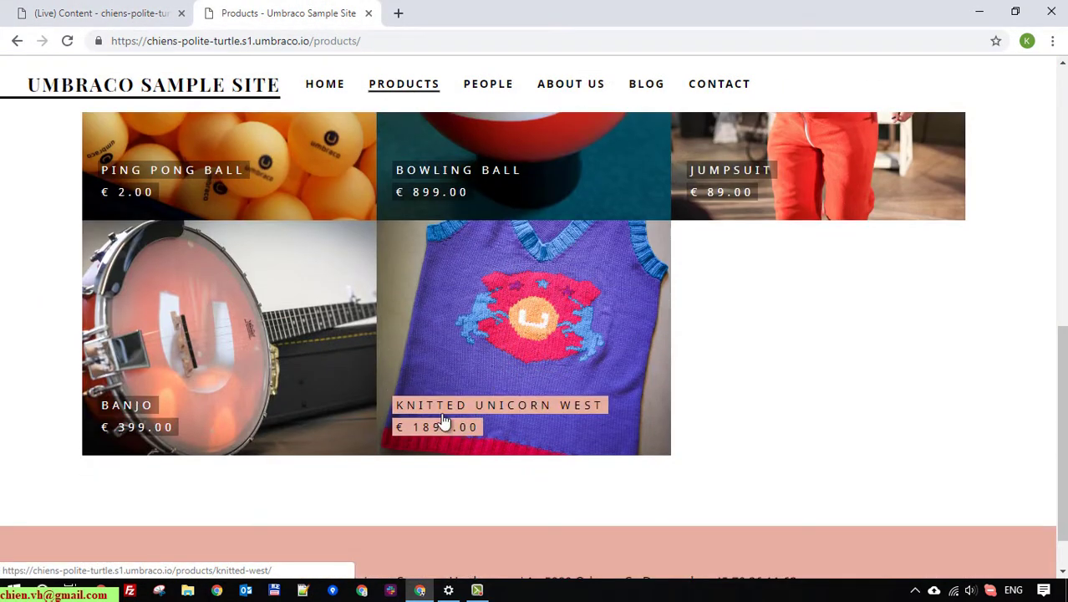
{"action": "left_click", "coordinate": [168, 15]}
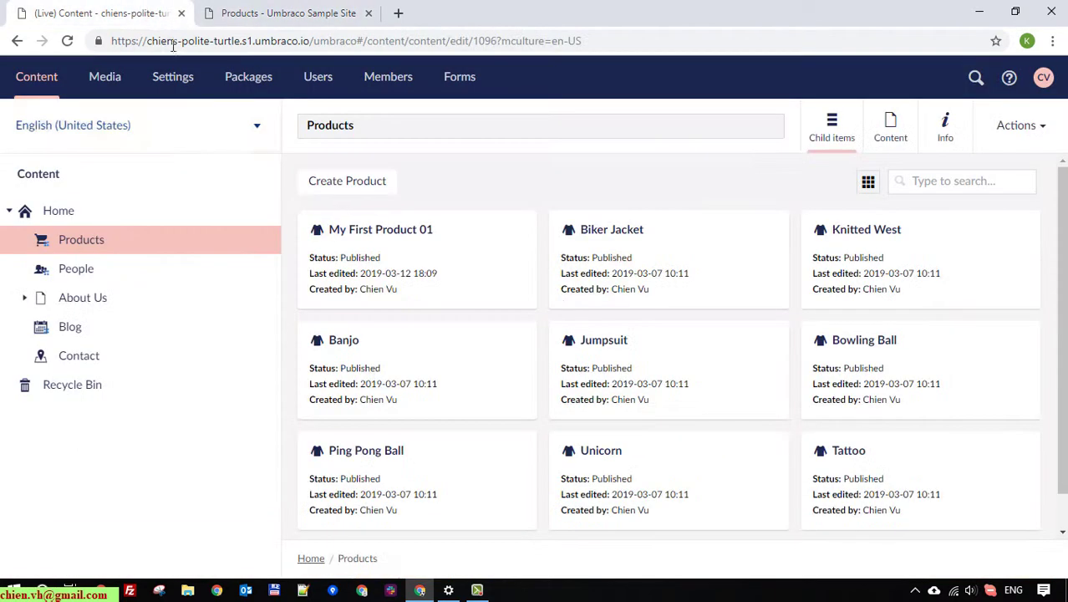
{"action": "left_click", "coordinate": [385, 378]}
{"action": "left_click", "coordinate": [763, 186]}
{"action": "left_click", "coordinate": [720, 355]}
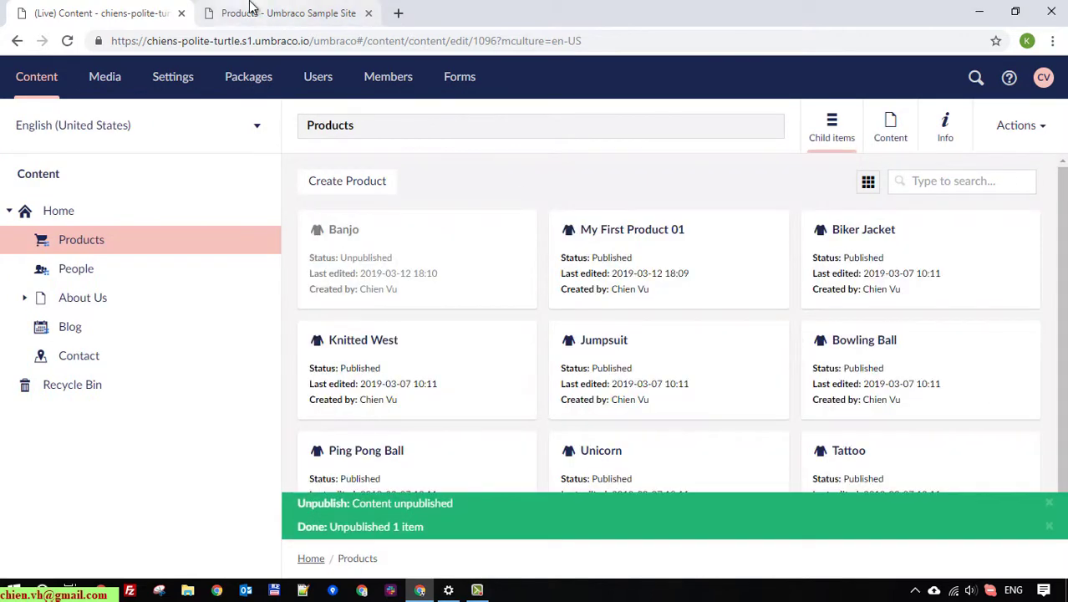
Step: Reload the live Products page, where Banjo still shows at €399.00, and refresh the backoffice list
{"action": "left_click", "coordinate": [285, 12]}
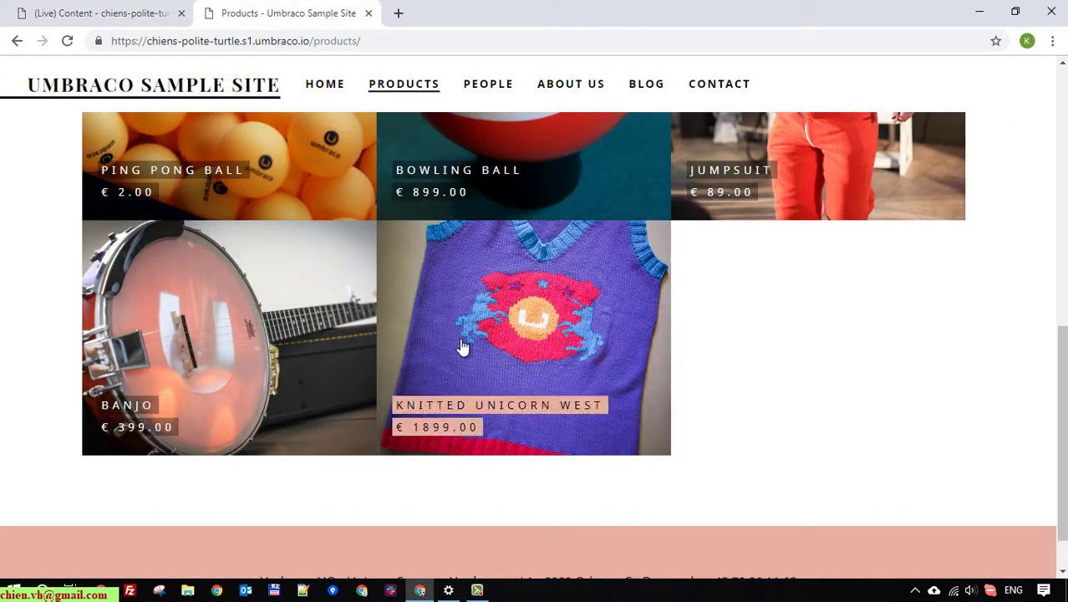
{"action": "left_click", "coordinate": [67, 40]}
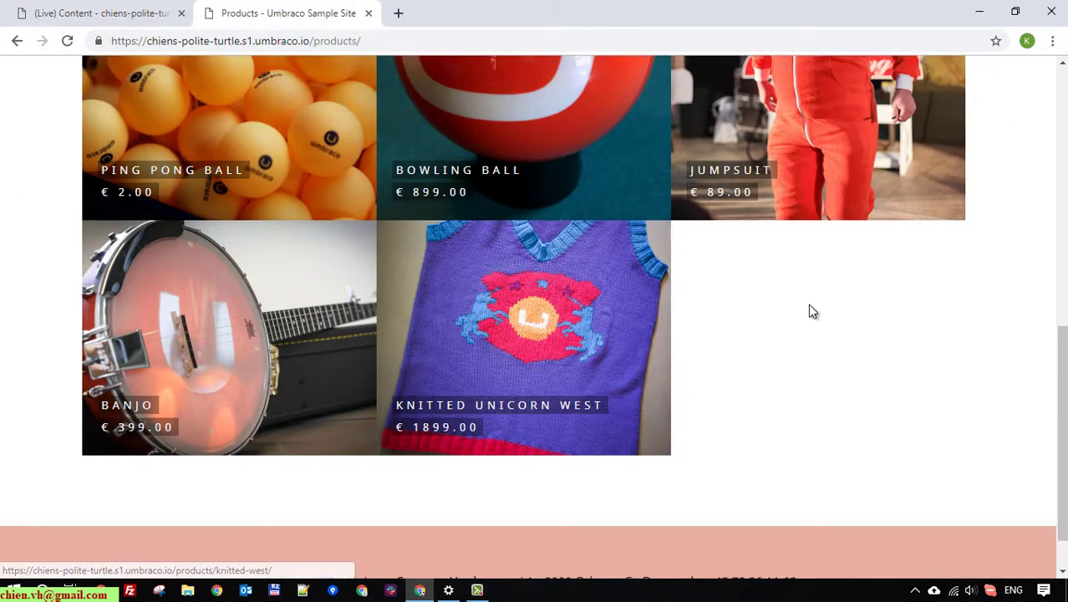
{"action": "scroll", "coordinate": [807, 310], "scroll_direction": "up", "scroll_amount": 3}
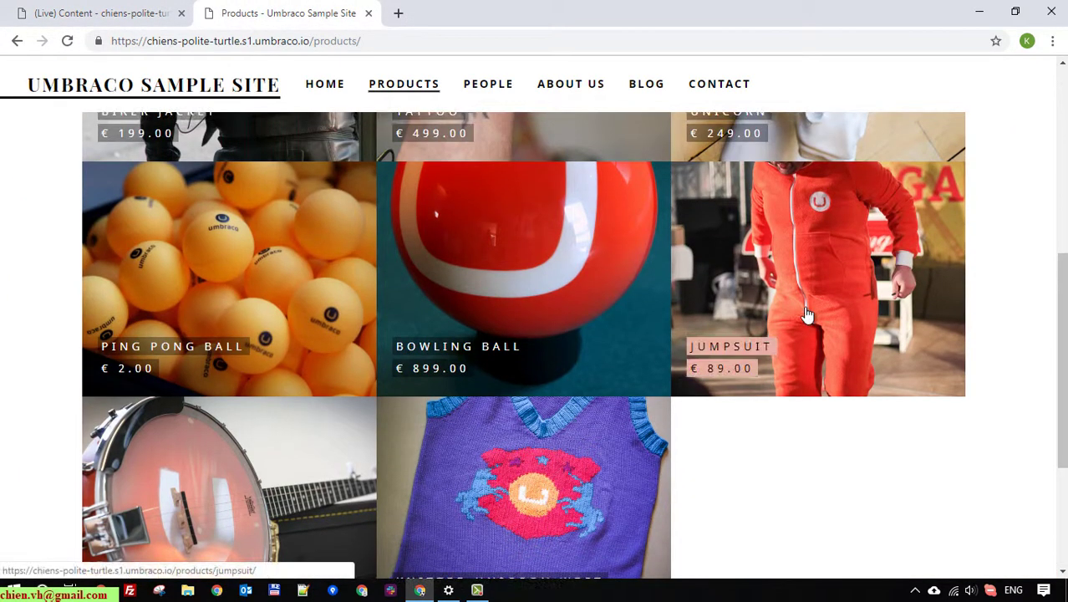
{"action": "key", "text": "F5"}
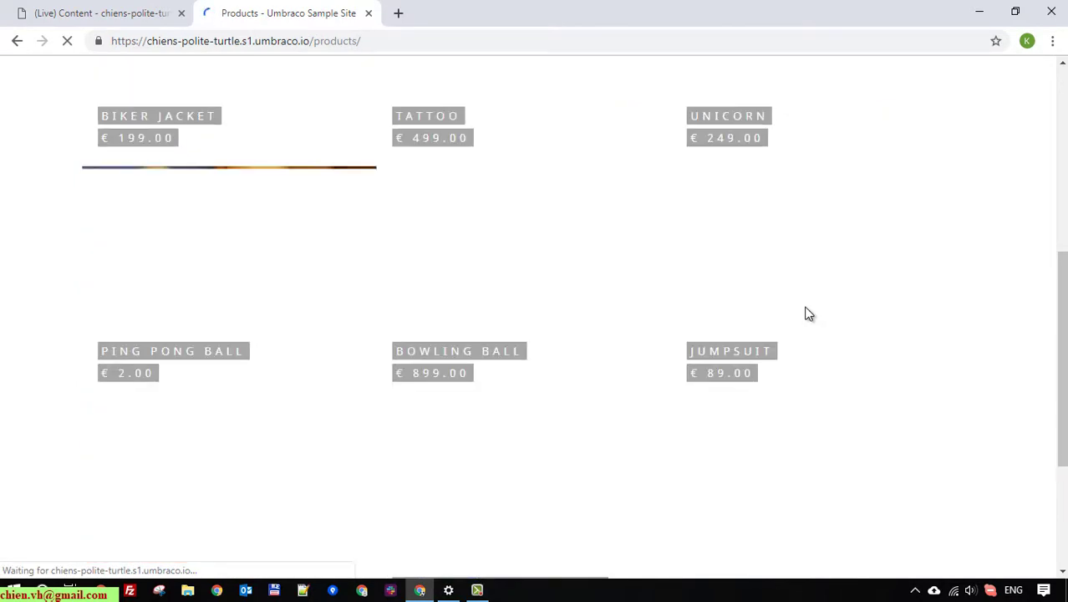
{"action": "scroll", "coordinate": [807, 314], "scroll_direction": "down", "scroll_amount": 3}
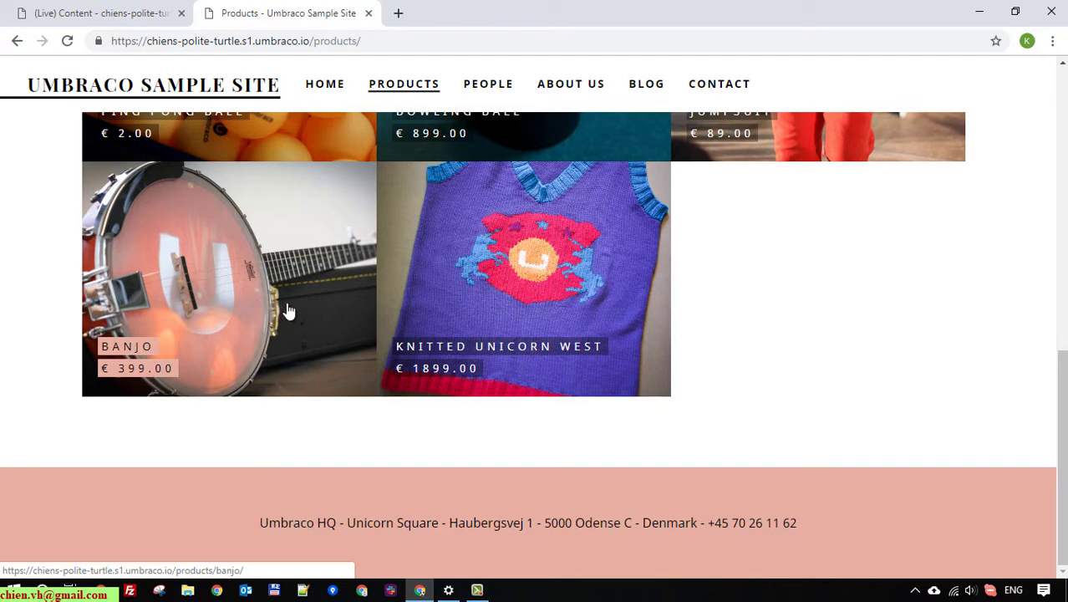
{"action": "left_click", "coordinate": [124, 10]}
{"action": "scroll", "coordinate": [535, 338], "scroll_direction": "down", "scroll_amount": 1}
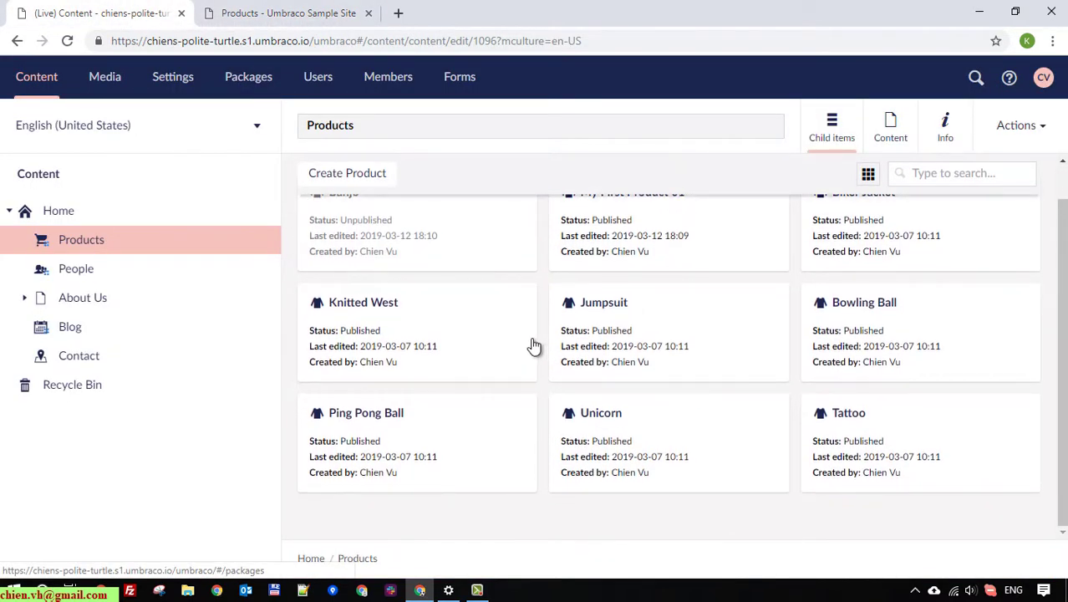
{"action": "scroll", "coordinate": [535, 349], "scroll_direction": "up", "scroll_amount": 1}
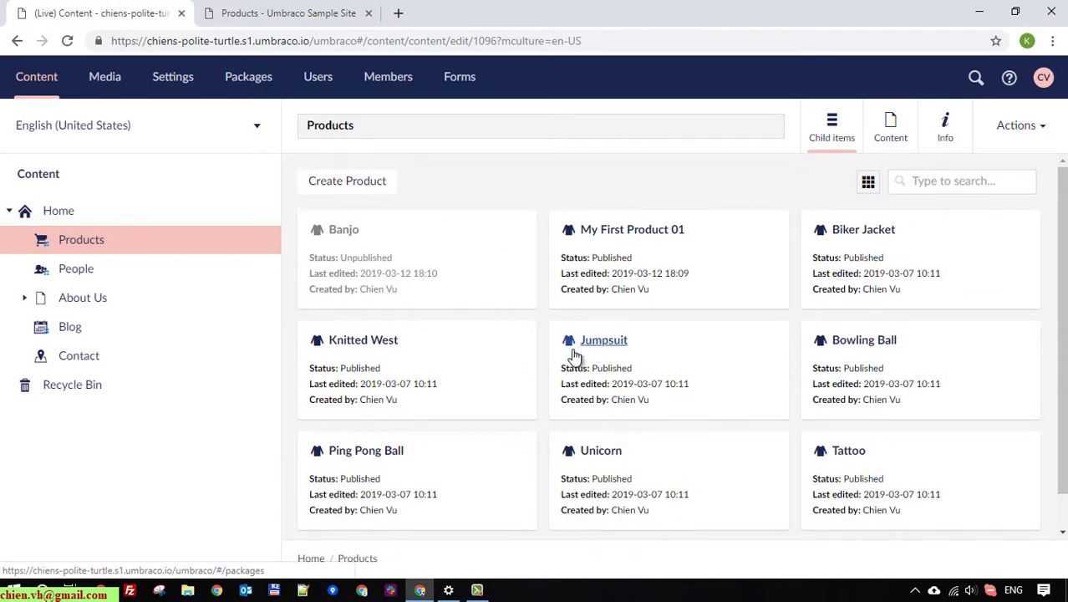
{"action": "left_click", "coordinate": [68, 42]}
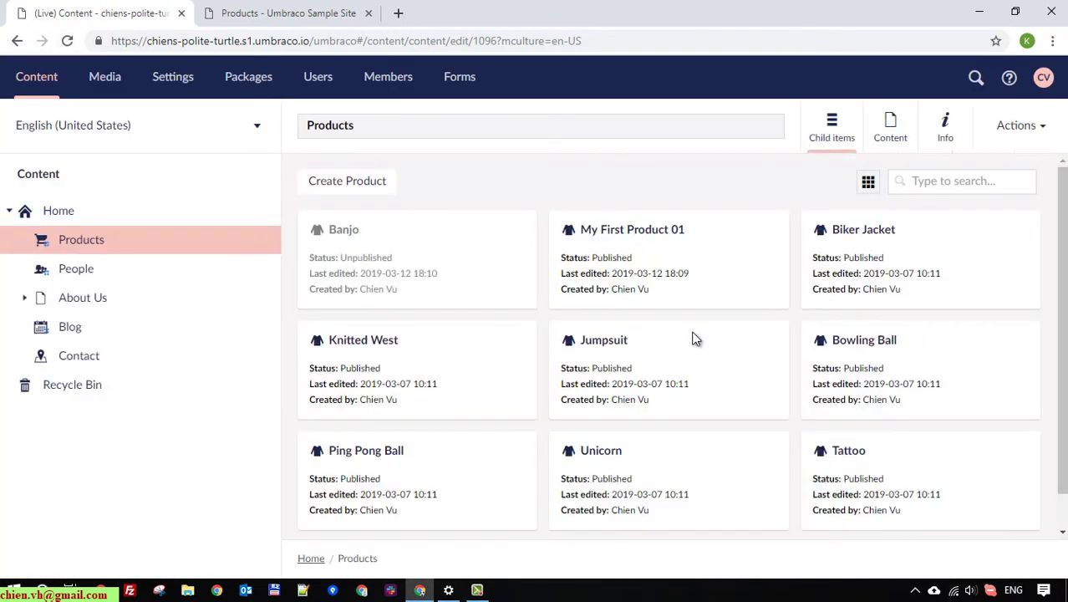
Step: Recheck the reloaded live Products page, then return to the backoffice Products list
{"action": "left_click", "coordinate": [264, 10]}
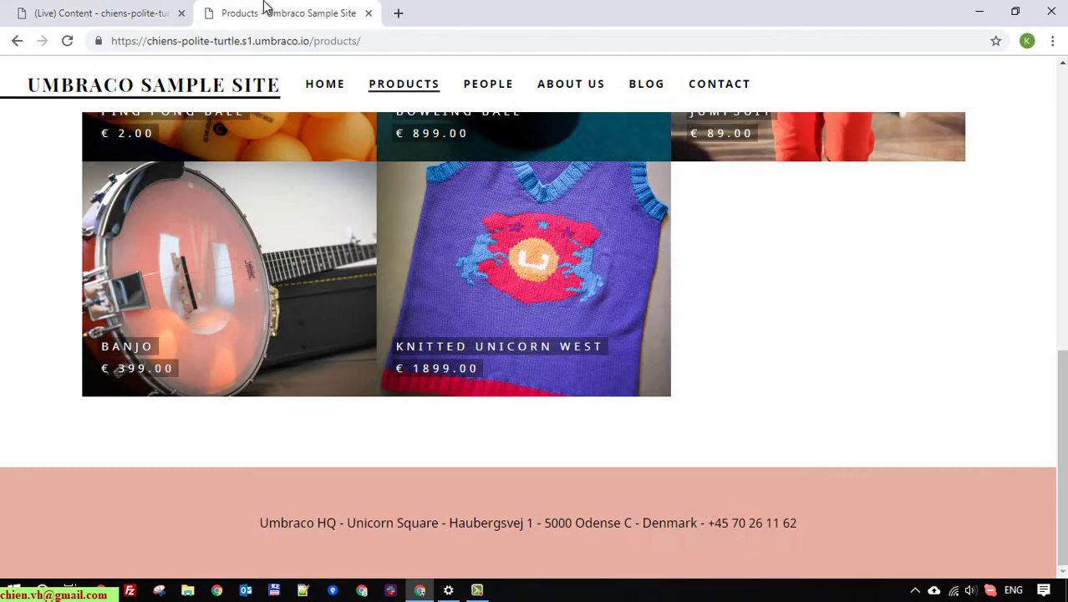
{"action": "left_click", "coordinate": [62, 46]}
{"action": "scroll", "coordinate": [285, 282], "scroll_direction": "up", "scroll_amount": 3}
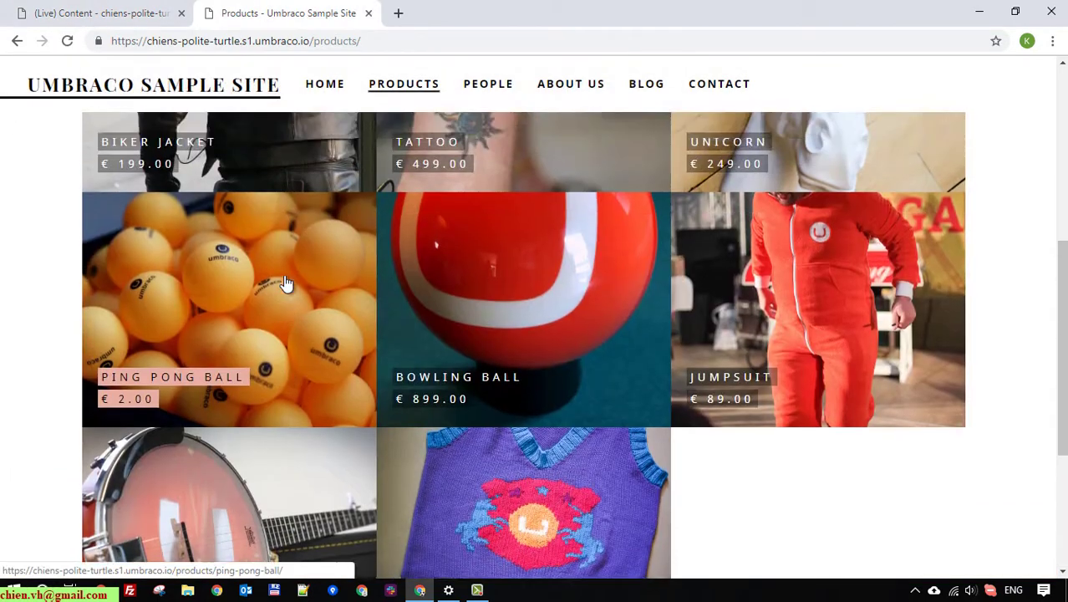
{"action": "scroll", "coordinate": [285, 279], "scroll_direction": "up", "scroll_amount": 5}
{"action": "scroll", "coordinate": [285, 279], "scroll_direction": "down", "scroll_amount": 3}
{"action": "scroll", "coordinate": [285, 279], "scroll_direction": "down", "scroll_amount": 4}
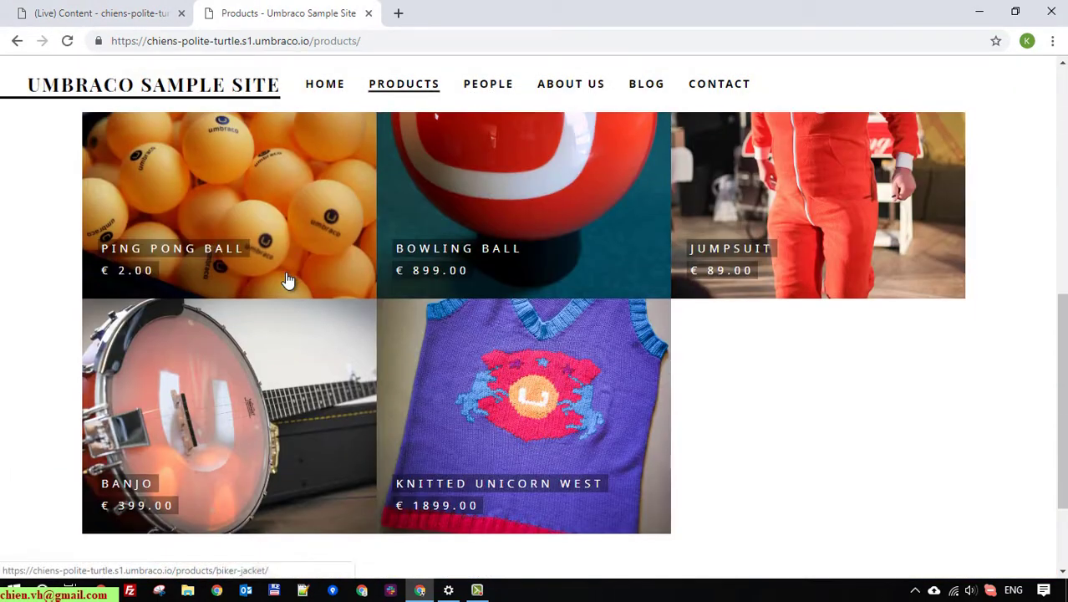
{"action": "left_click", "coordinate": [119, 7]}
{"action": "scroll", "coordinate": [669, 347], "scroll_direction": "down", "scroll_amount": 1}
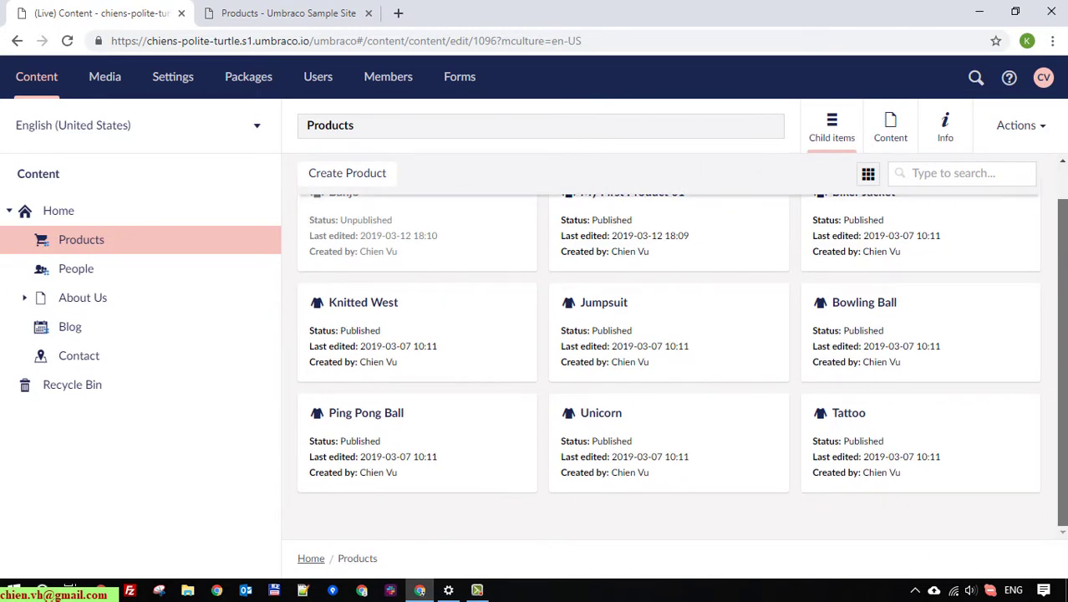
Step: Unpublish the Unicorn product in the Products list
{"action": "left_click", "coordinate": [617, 432]}
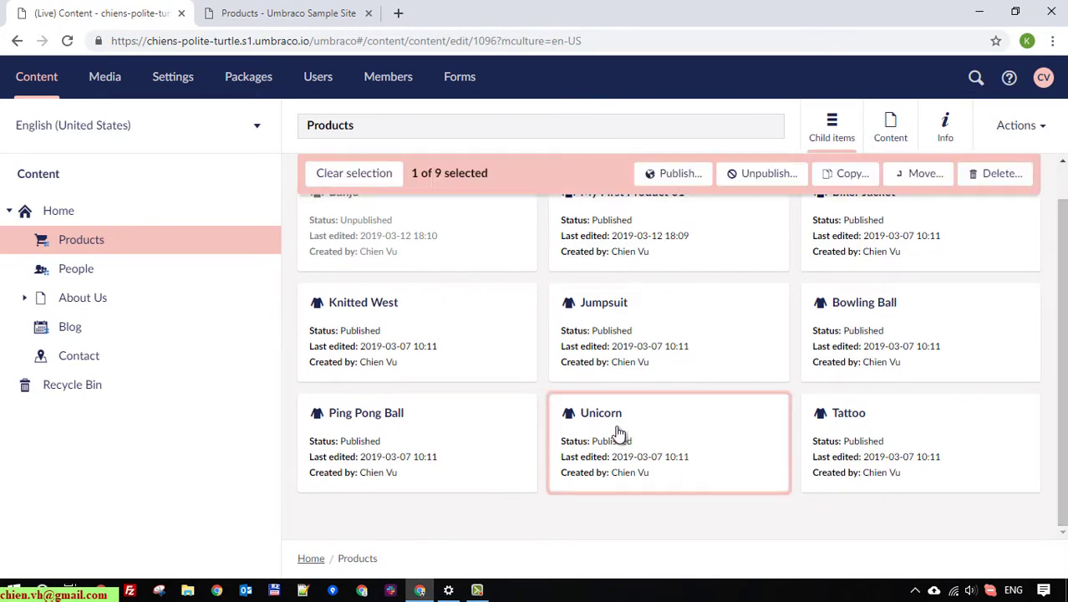
{"action": "left_click", "coordinate": [756, 175]}
{"action": "left_click", "coordinate": [713, 357]}
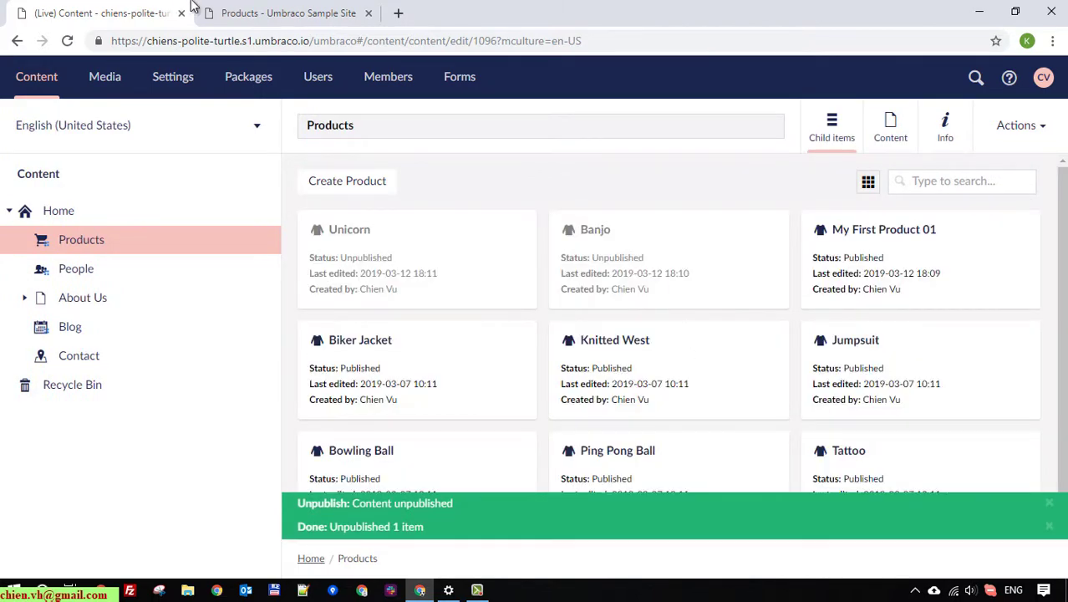
Step: View the public site's Blog page, then return to the backoffice
{"action": "left_click", "coordinate": [284, 12]}
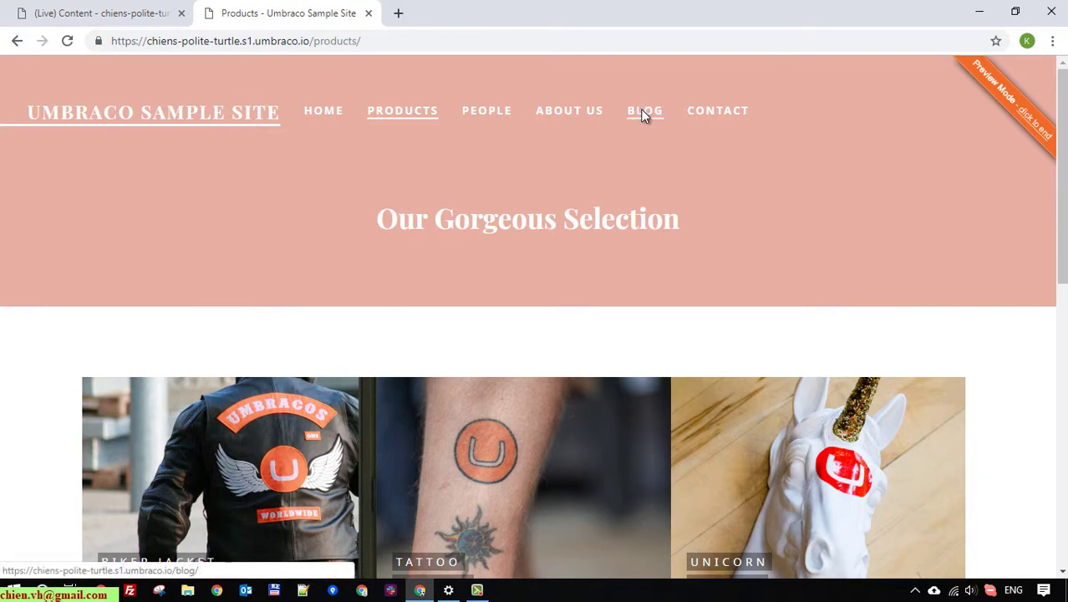
{"action": "left_click", "coordinate": [643, 110]}
{"action": "scroll", "coordinate": [497, 384], "scroll_direction": "down", "scroll_amount": 2}
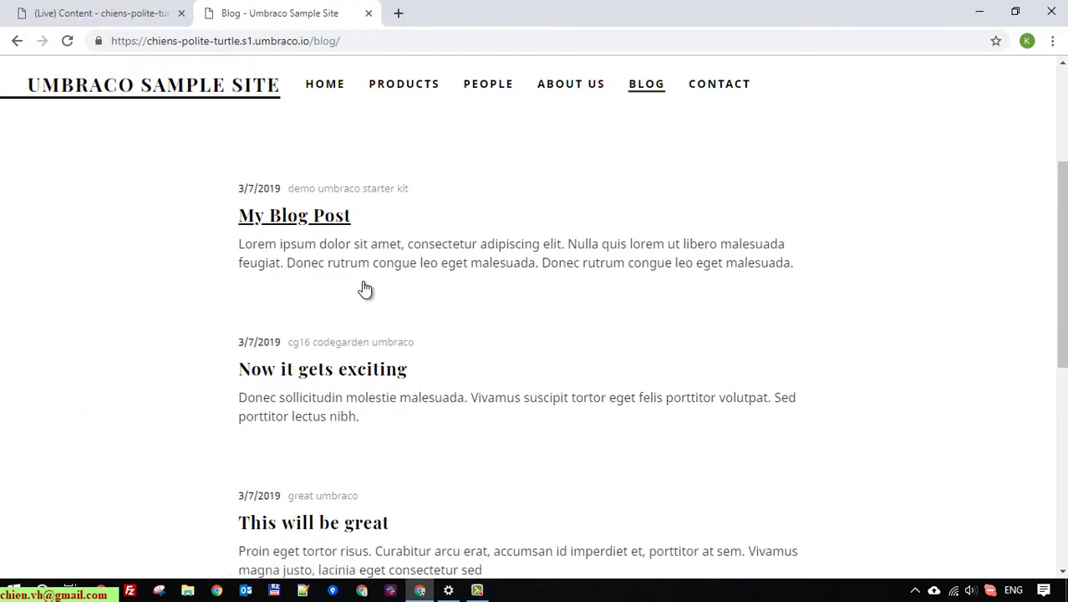
{"action": "scroll", "coordinate": [286, 317], "scroll_direction": "down", "scroll_amount": 5}
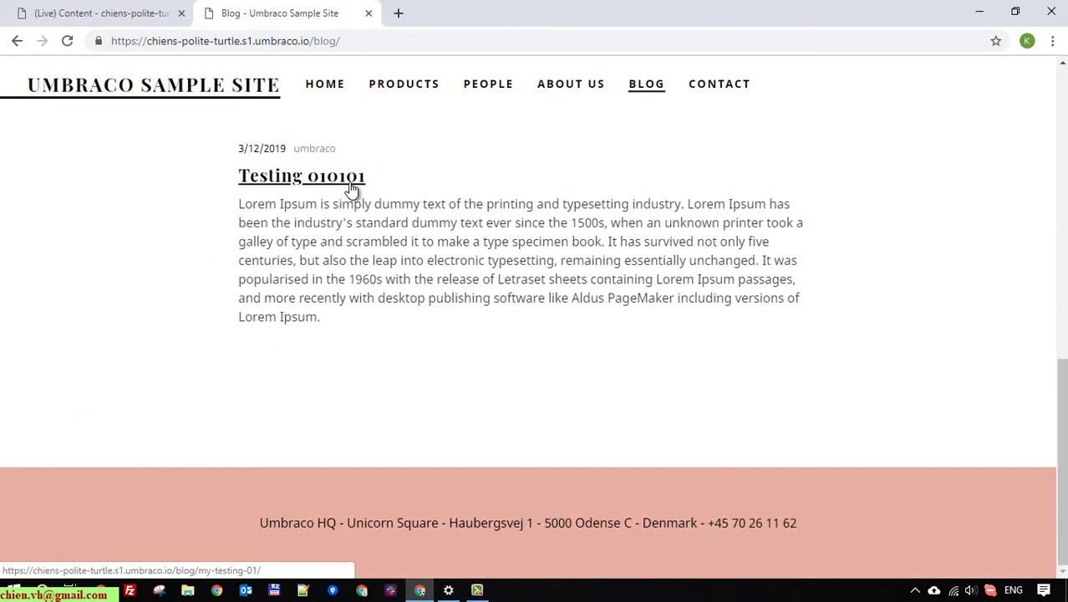
{"action": "left_click", "coordinate": [100, 13]}
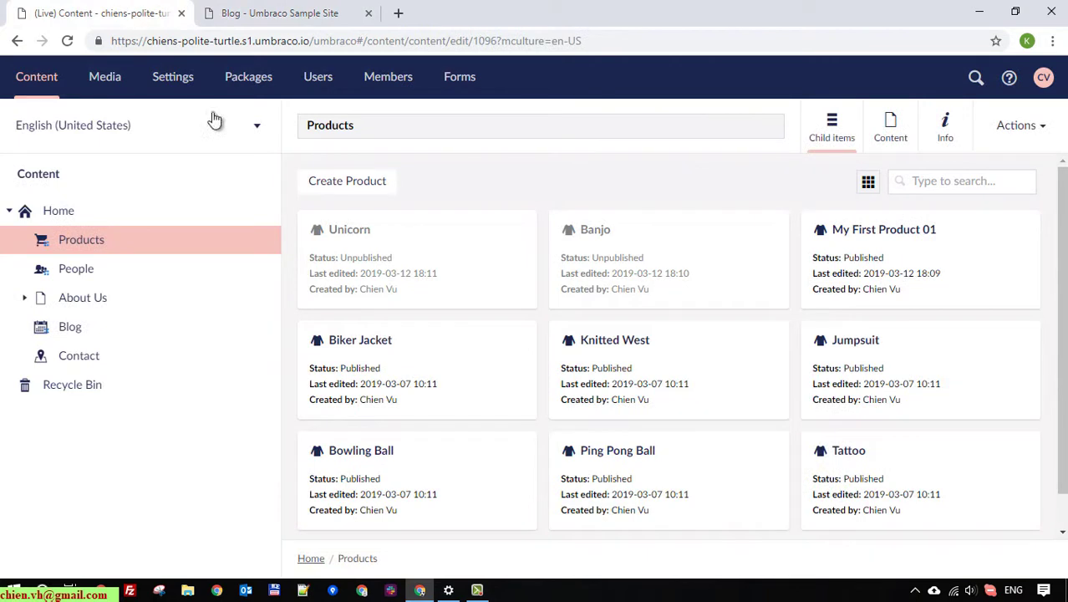
Step: Unpublish 'My testing 01' from the Blog posts and switch to the public Blog page
{"action": "left_click", "coordinate": [84, 328]}
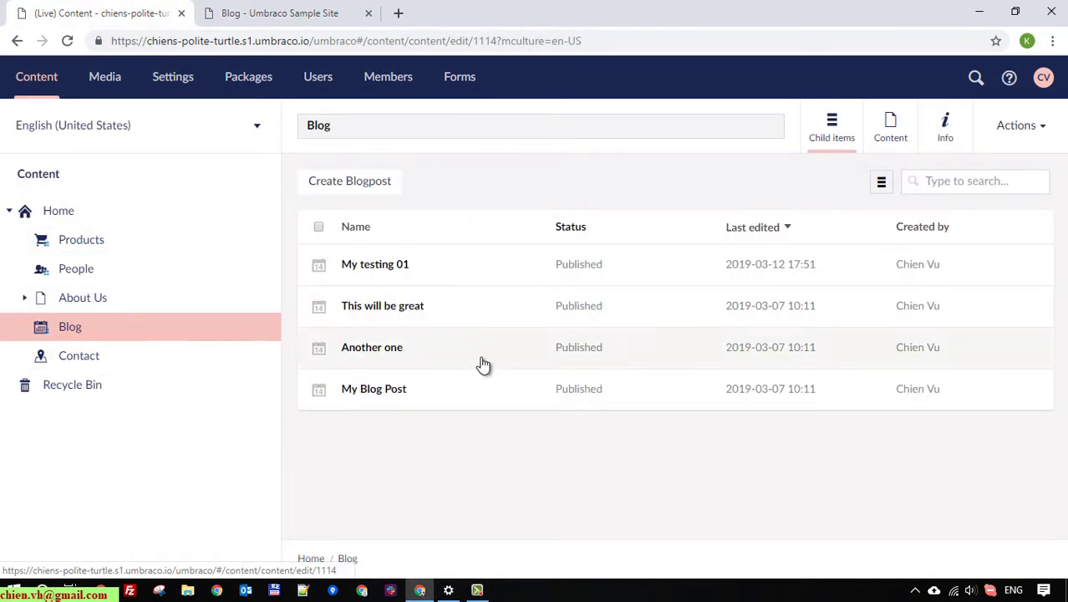
{"action": "left_click", "coordinate": [424, 269]}
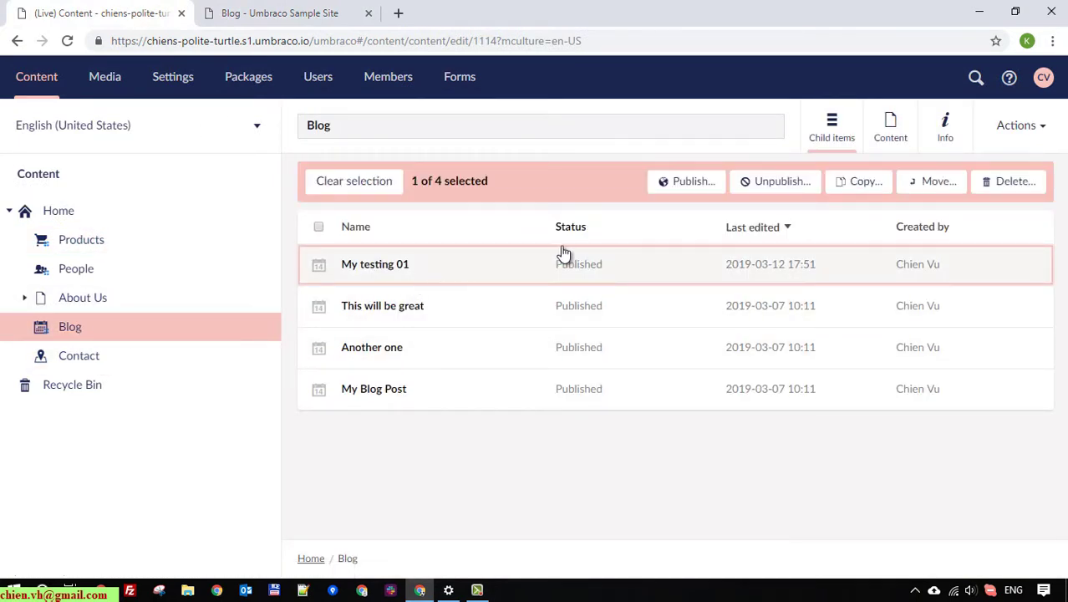
{"action": "left_click", "coordinate": [770, 183]}
{"action": "left_click", "coordinate": [715, 356]}
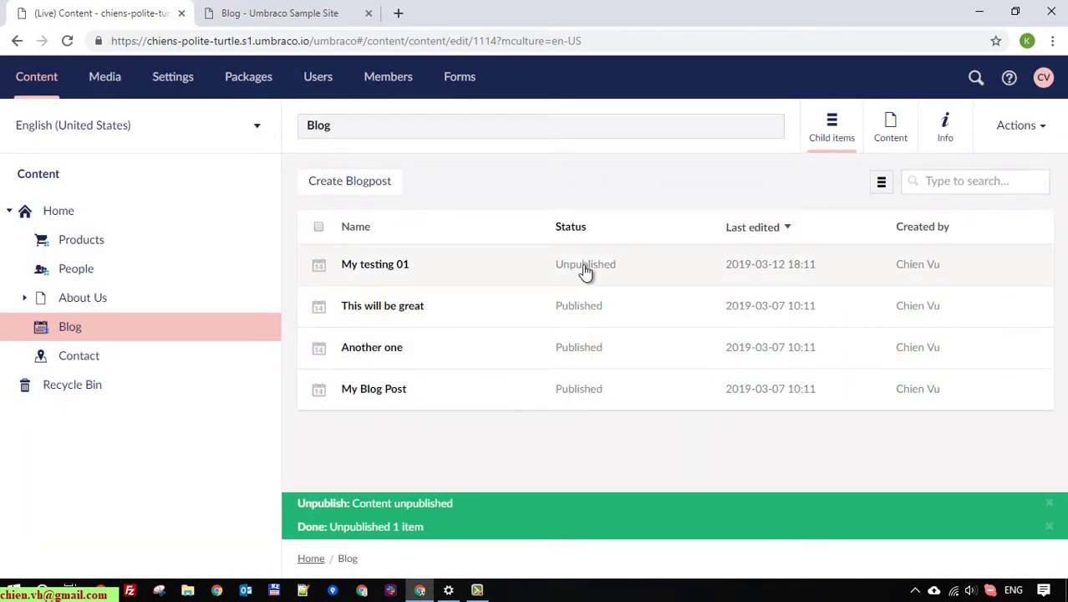
{"action": "left_click", "coordinate": [242, 10]}
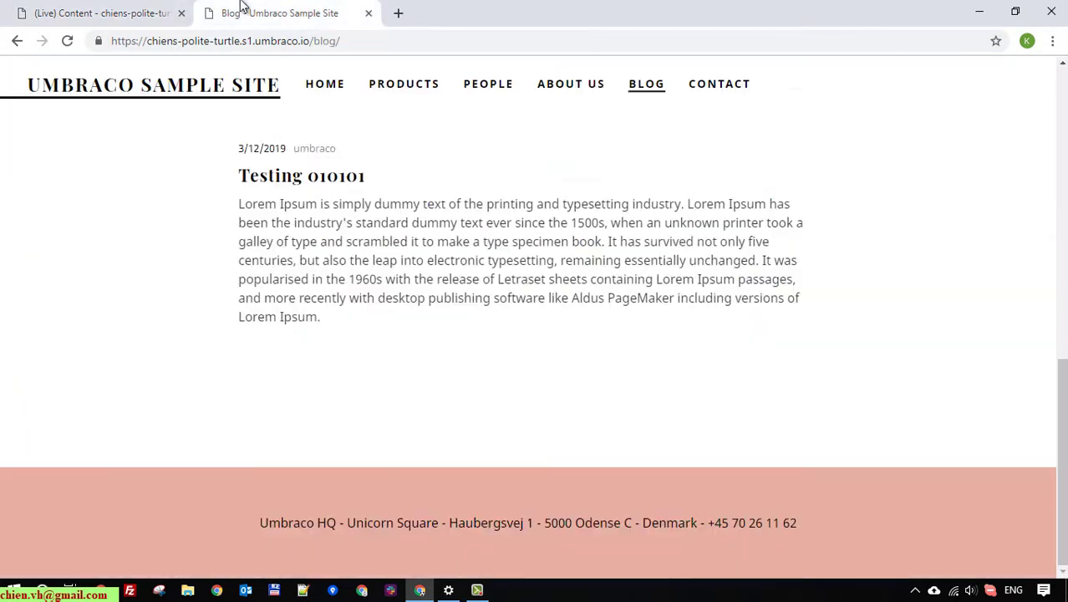
Step: Reload the public Blog page several times, dismissing the translation prompt
{"action": "left_click", "coordinate": [67, 40]}
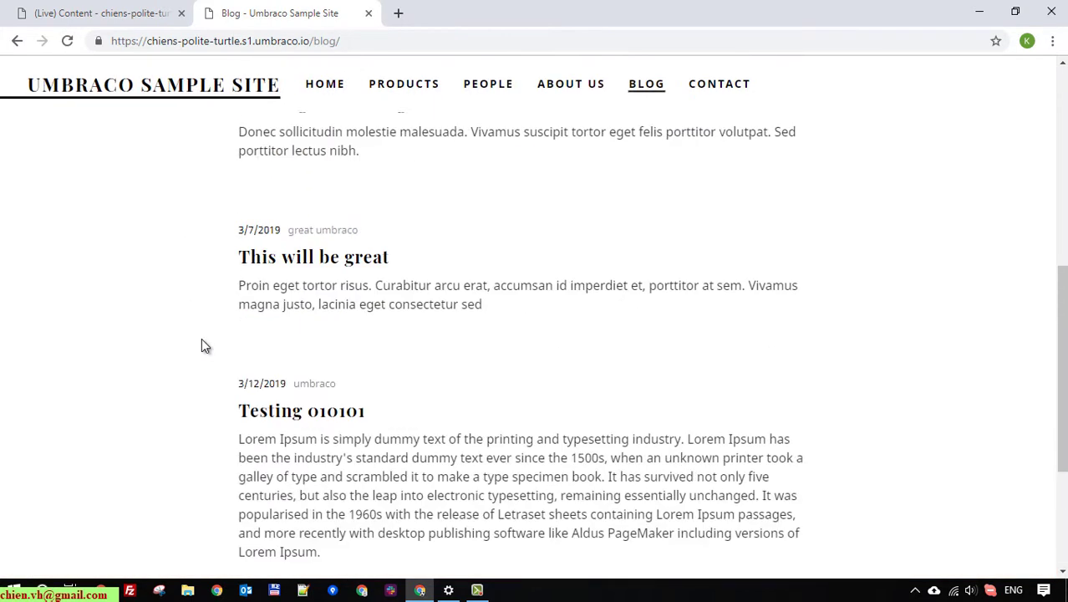
{"action": "left_click", "coordinate": [67, 40]}
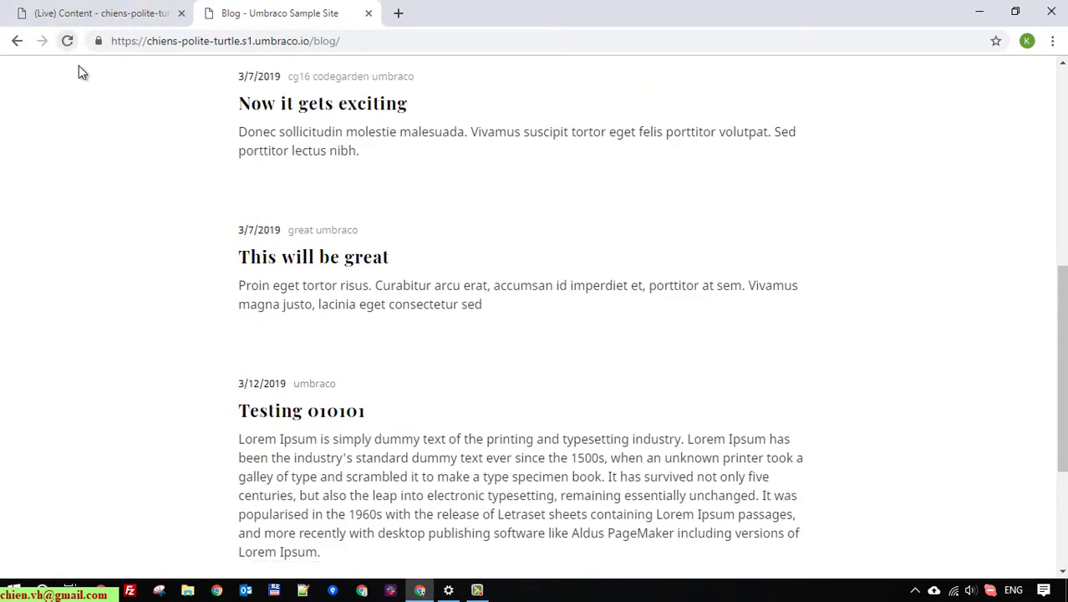
{"action": "left_click", "coordinate": [68, 41]}
{"action": "key", "text": "F5"}
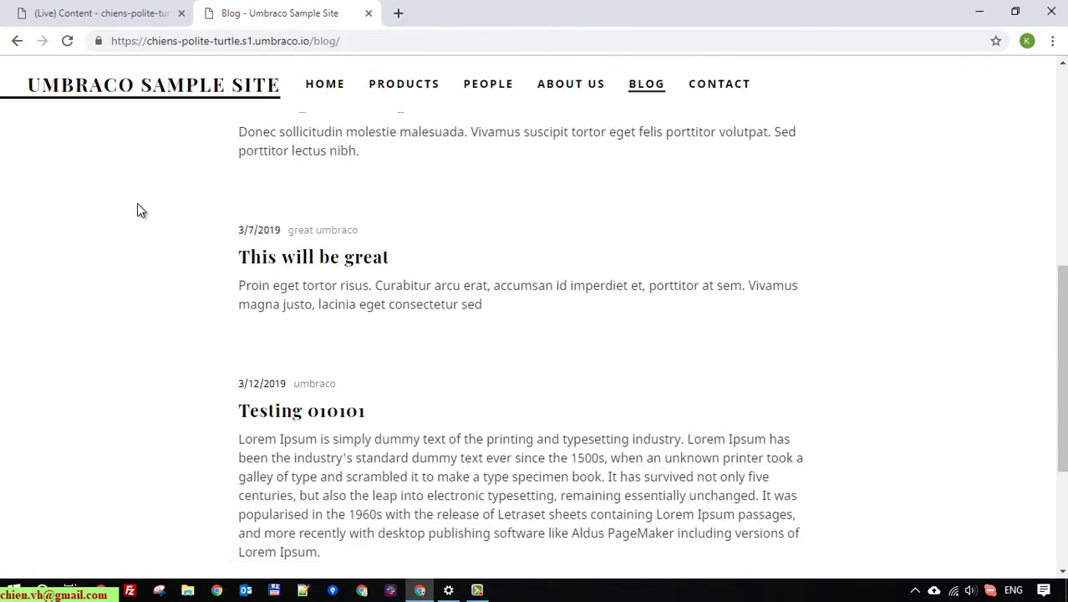
{"action": "scroll", "coordinate": [226, 230], "scroll_direction": "up", "scroll_amount": 2}
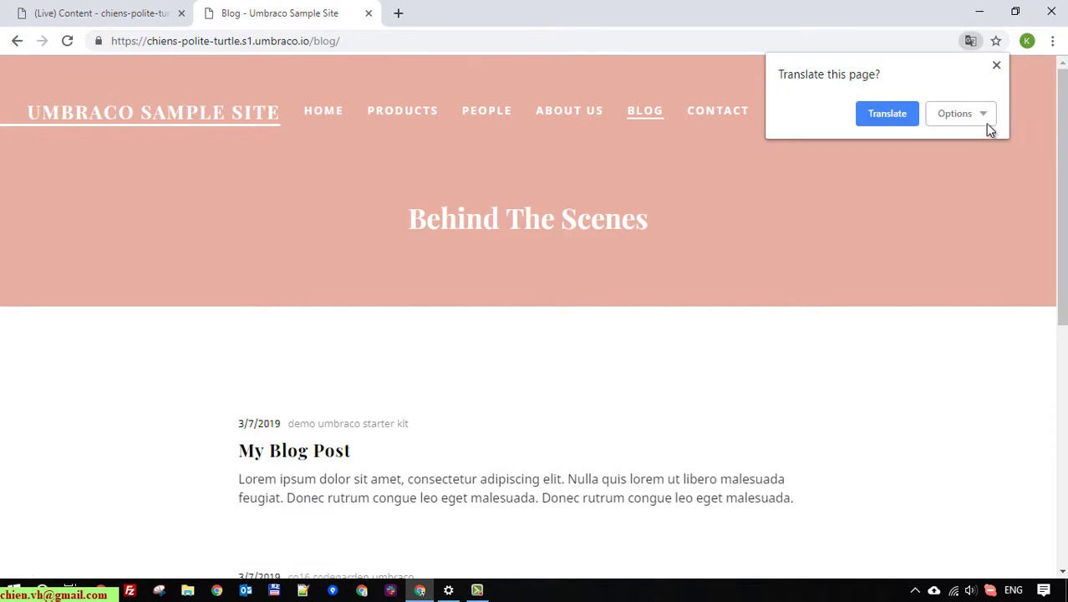
{"action": "left_click", "coordinate": [997, 67]}
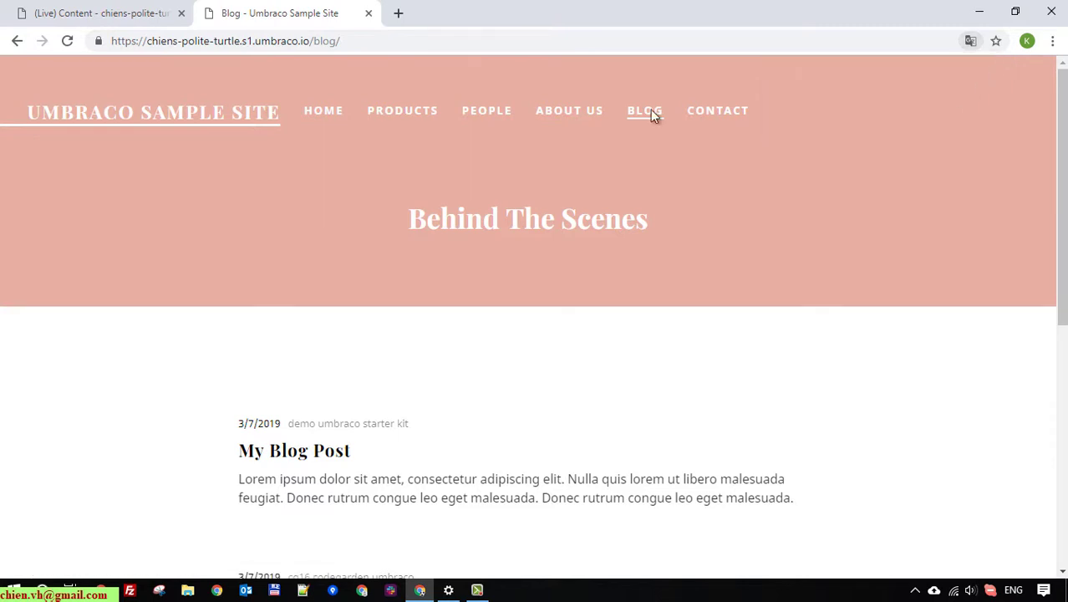
{"action": "left_click", "coordinate": [60, 40]}
{"action": "scroll", "coordinate": [134, 305], "scroll_direction": "down", "scroll_amount": 3}
{"action": "scroll", "coordinate": [134, 305], "scroll_direction": "down", "scroll_amount": 4}
{"action": "scroll", "coordinate": [447, 274], "scroll_direction": "up", "scroll_amount": 3}
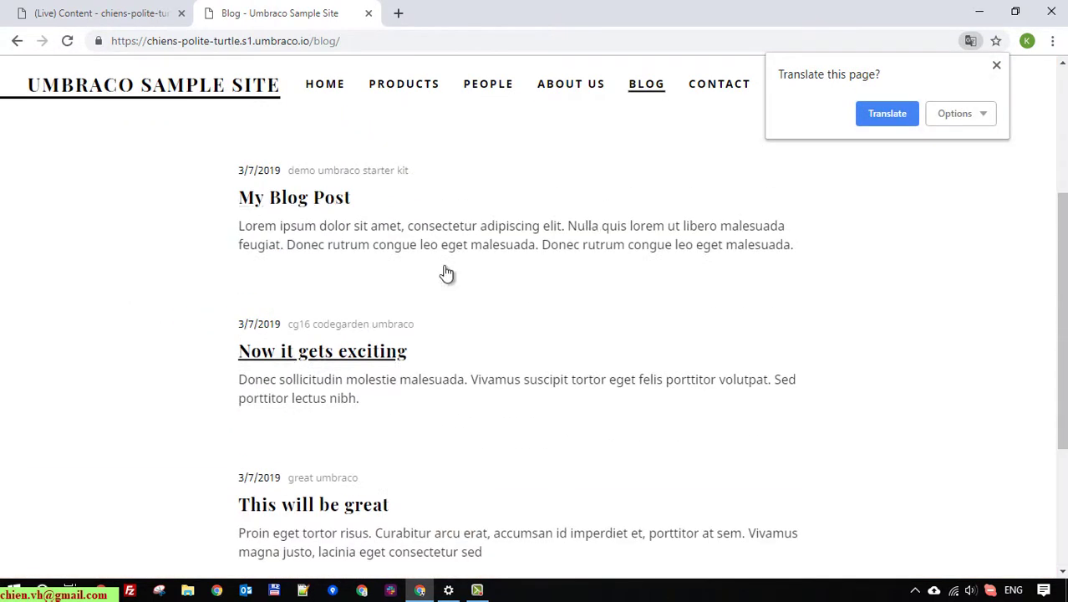
{"action": "left_click", "coordinate": [997, 66]}
{"action": "scroll", "coordinate": [565, 334], "scroll_direction": "up", "scroll_amount": 1}
{"action": "scroll", "coordinate": [374, 362], "scroll_direction": "up", "scroll_amount": 2}
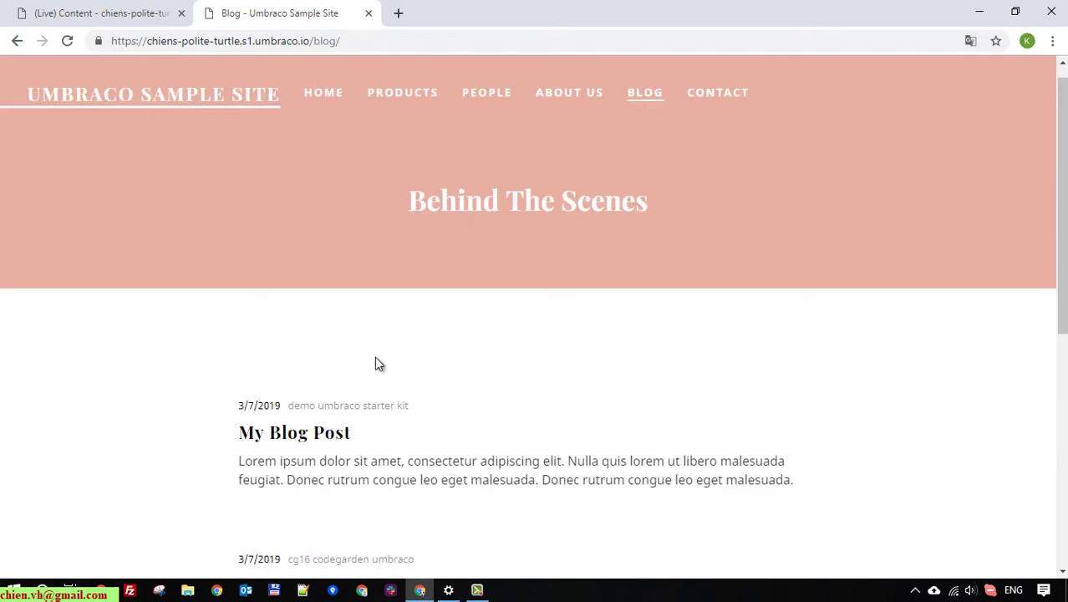
{"action": "scroll", "coordinate": [339, 358], "scroll_direction": "down", "scroll_amount": 3}
{"action": "scroll", "coordinate": [341, 423], "scroll_direction": "down", "scroll_amount": 2}
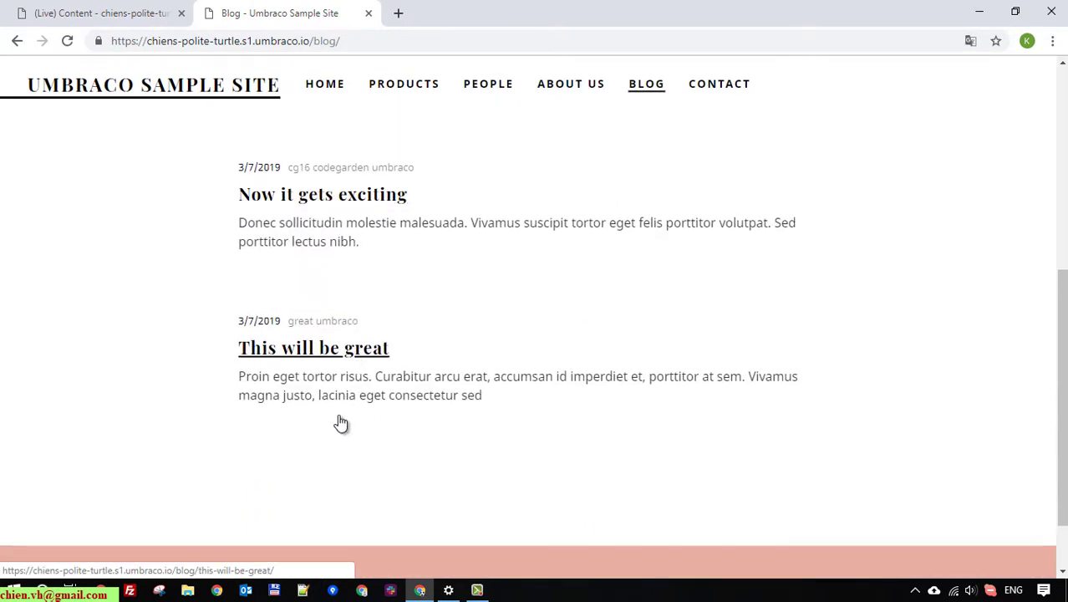
{"action": "scroll", "coordinate": [339, 414], "scroll_direction": "up", "scroll_amount": 1}
{"action": "scroll", "coordinate": [370, 424], "scroll_direction": "up", "scroll_amount": 2}
Step: Glance at the backoffice blog list, then reload the public Blog page once more
{"action": "left_click", "coordinate": [153, 14]}
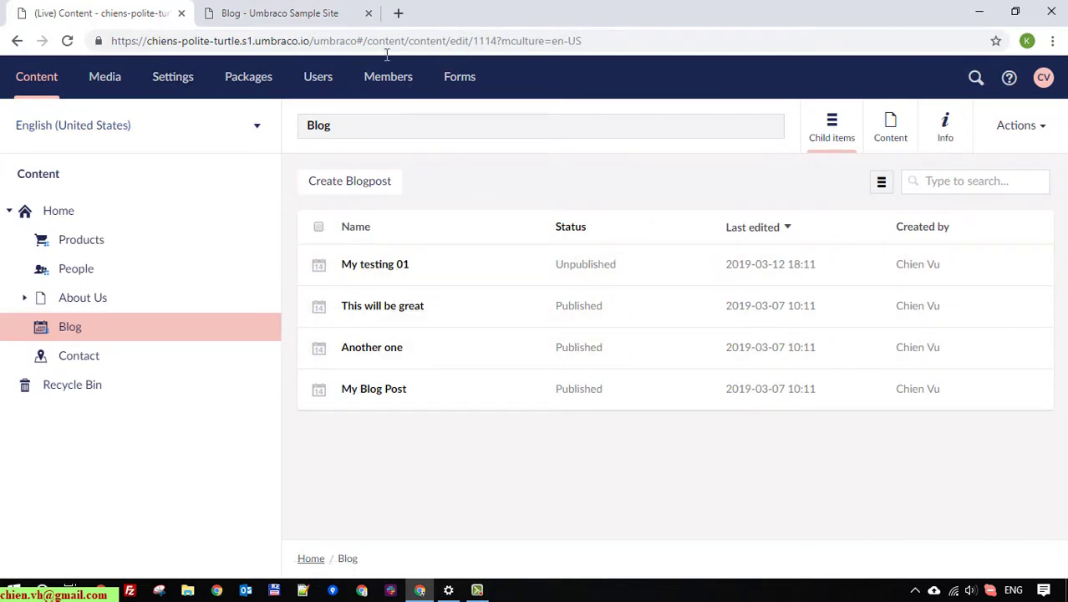
{"action": "left_click", "coordinate": [335, 19]}
{"action": "scroll", "coordinate": [678, 351], "scroll_direction": "down", "scroll_amount": 4}
{"action": "scroll", "coordinate": [343, 405], "scroll_direction": "up", "scroll_amount": 2}
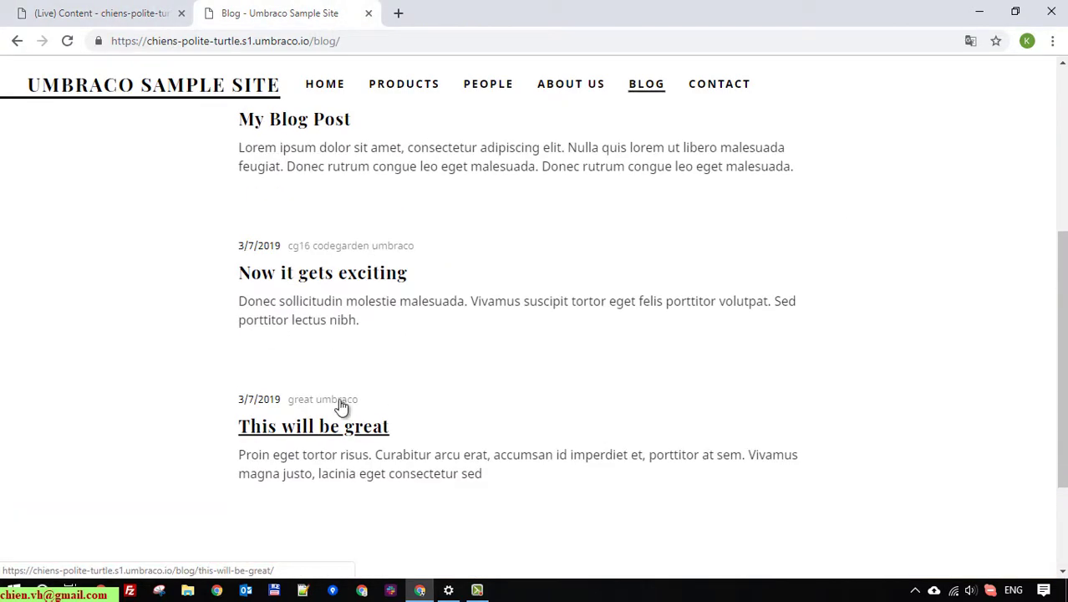
{"action": "scroll", "coordinate": [276, 251], "scroll_direction": "up", "scroll_amount": 1}
{"action": "left_click", "coordinate": [209, 85]}
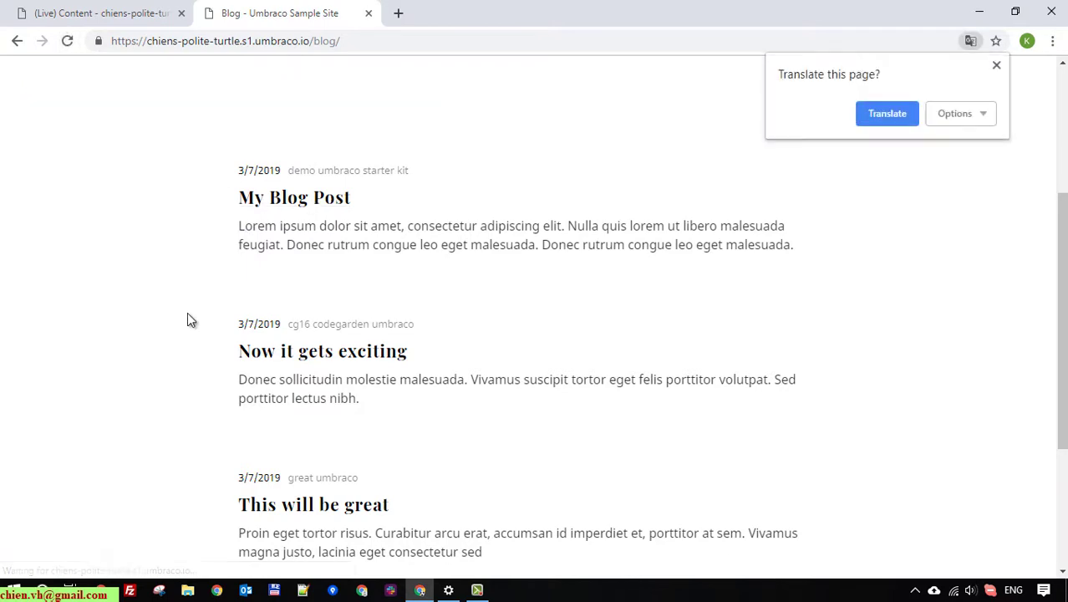
{"action": "left_click", "coordinate": [996, 64]}
{"action": "scroll", "coordinate": [535, 181], "scroll_direction": "up", "scroll_amount": 3}
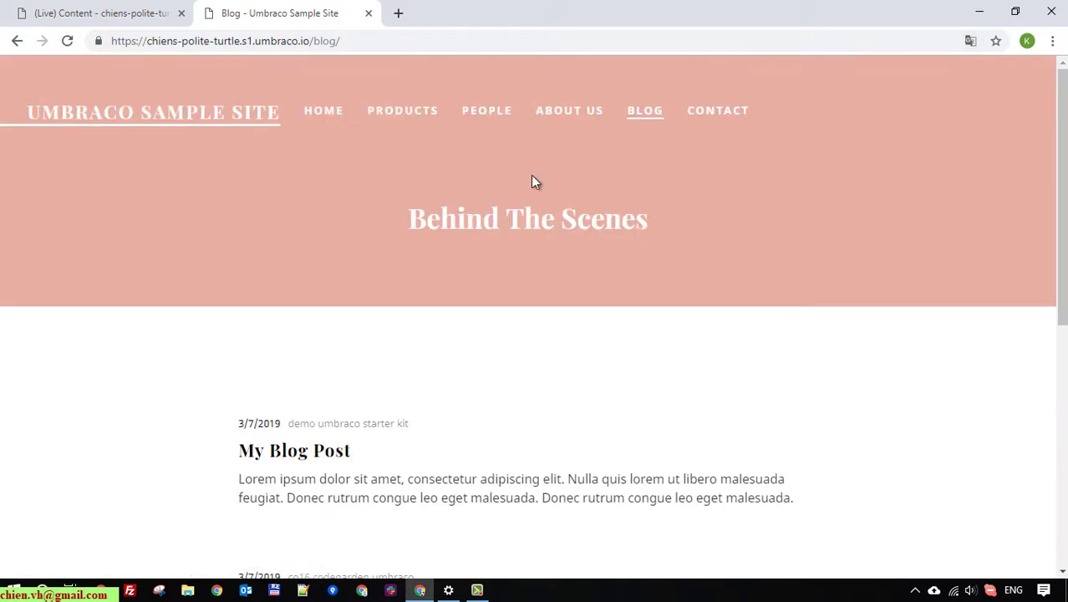
Step: Open the public Products page, now showing six items without Banjo or Unicorn
{"action": "left_click", "coordinate": [404, 115]}
{"action": "scroll", "coordinate": [884, 316], "scroll_direction": "down", "scroll_amount": 5}
{"action": "scroll", "coordinate": [531, 385], "scroll_direction": "up", "scroll_amount": 2}
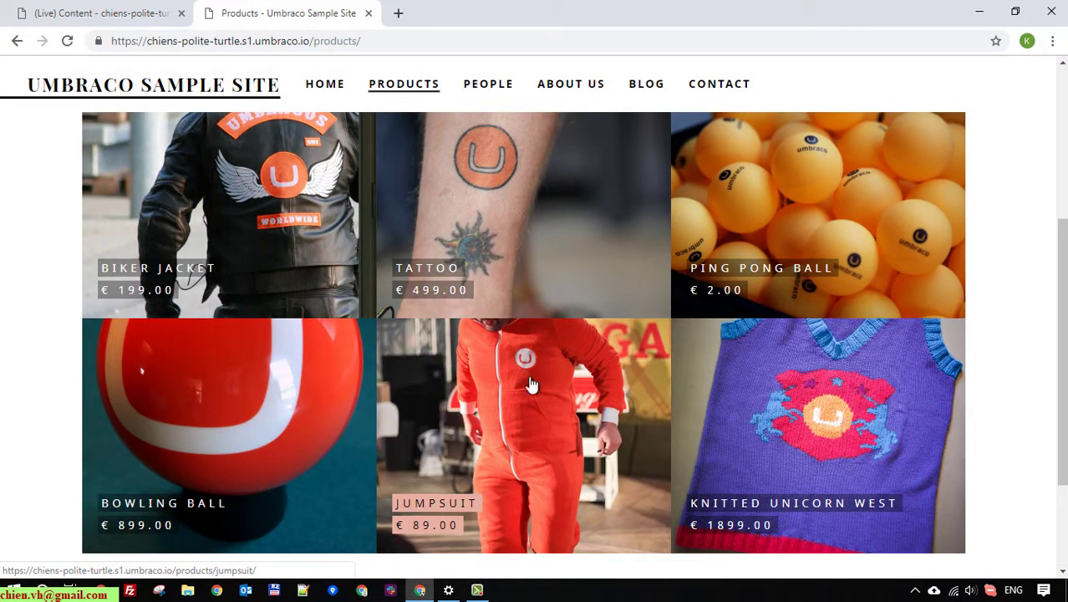
{"action": "scroll", "coordinate": [540, 456], "scroll_direction": "up", "scroll_amount": 1}
{"action": "scroll", "coordinate": [540, 452], "scroll_direction": "down", "scroll_amount": 2}
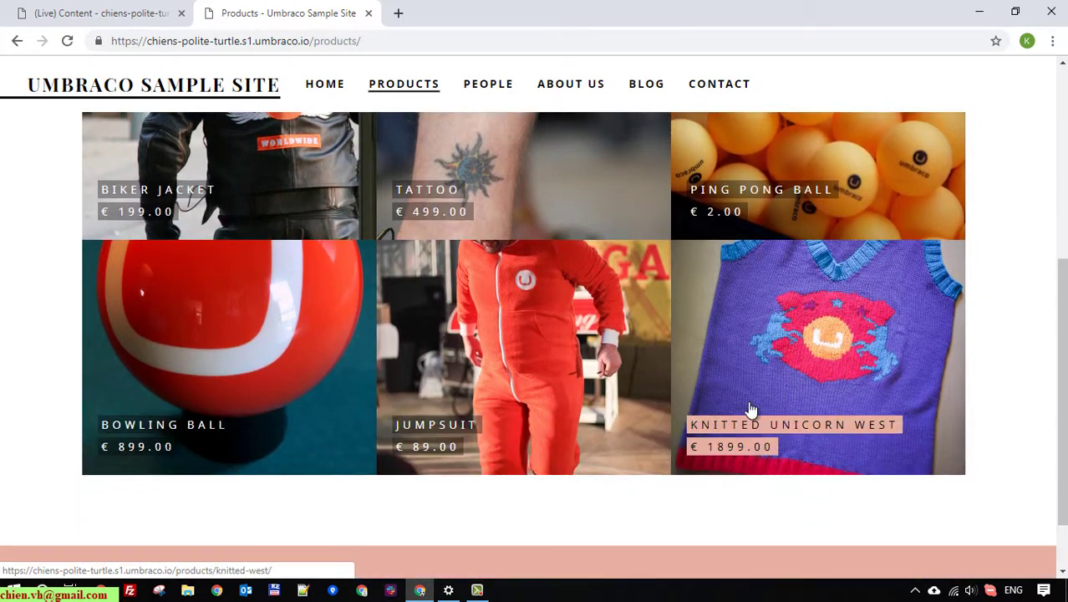
{"action": "scroll", "coordinate": [685, 410], "scroll_direction": "up", "scroll_amount": 2}
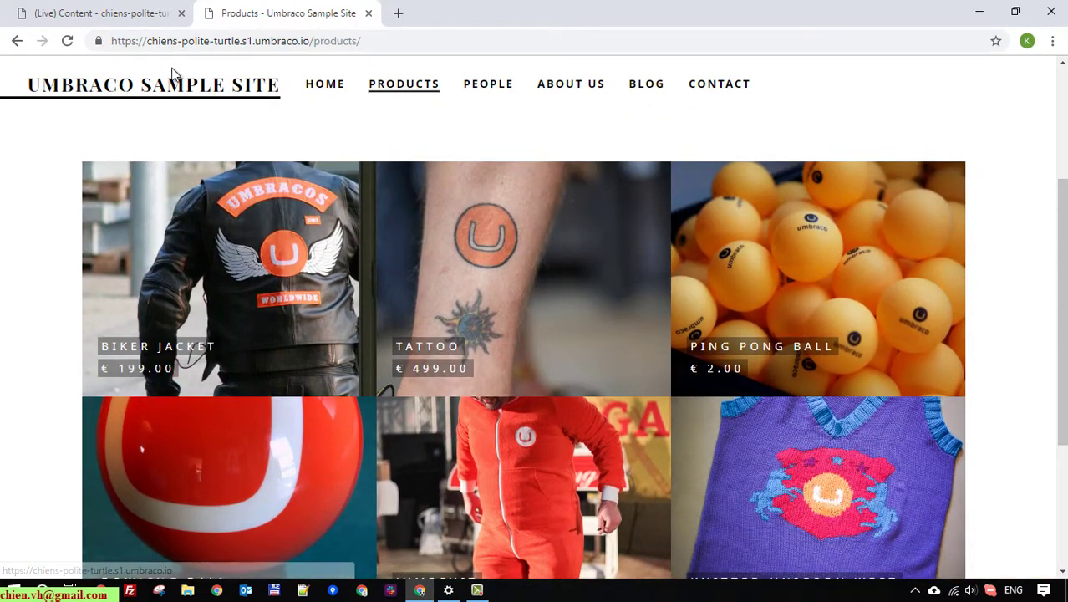
Step: Show the backoffice Products items and compare them with the public Products page
{"action": "left_click", "coordinate": [127, 6]}
{"action": "left_click", "coordinate": [78, 239]}
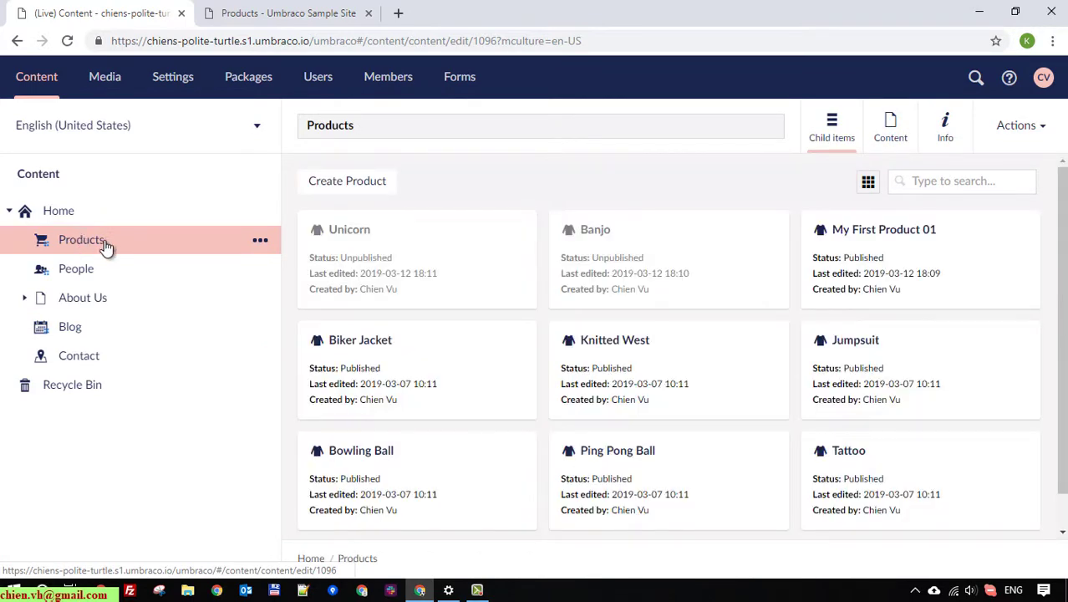
{"action": "left_click", "coordinate": [285, 13]}
{"action": "scroll", "coordinate": [142, 343], "scroll_direction": "down", "scroll_amount": 2}
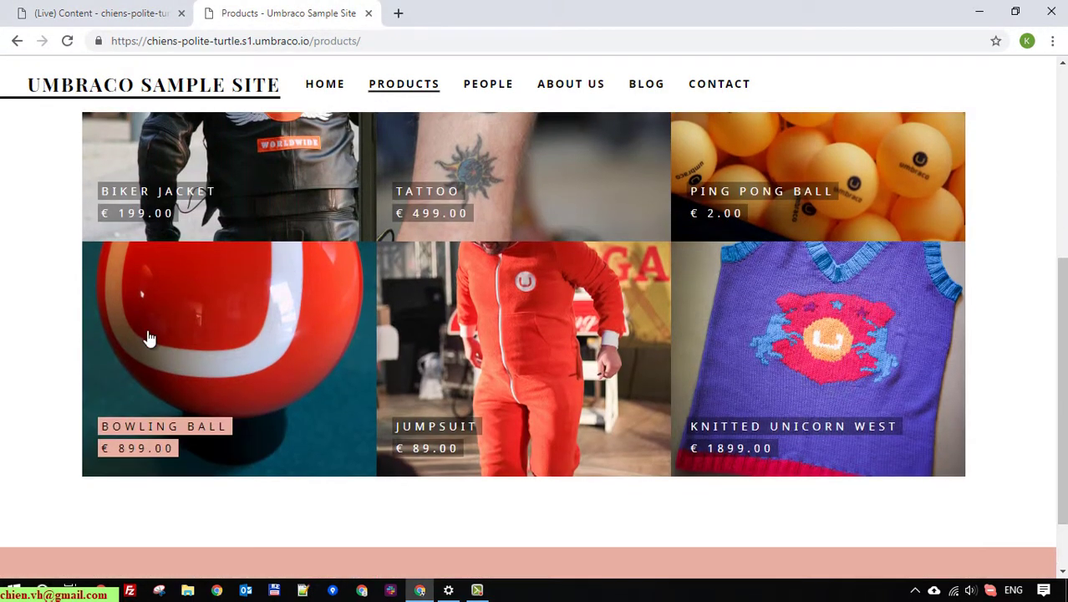
{"action": "scroll", "coordinate": [50, 368], "scroll_direction": "down", "scroll_amount": 1}
{"action": "scroll", "coordinate": [37, 374], "scroll_direction": "up", "scroll_amount": 2}
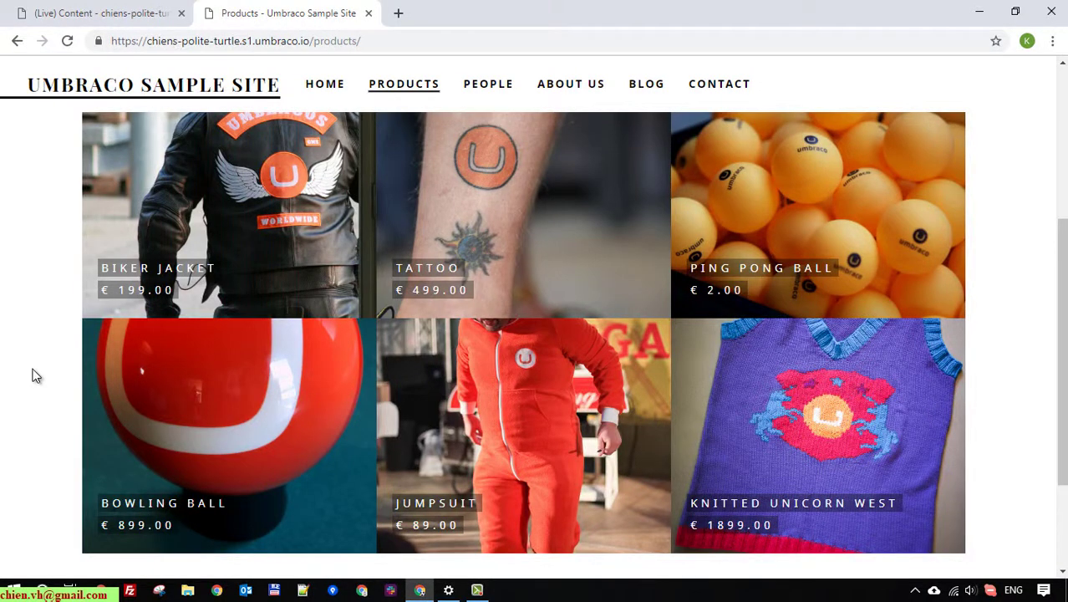
{"action": "left_click", "coordinate": [100, 12]}
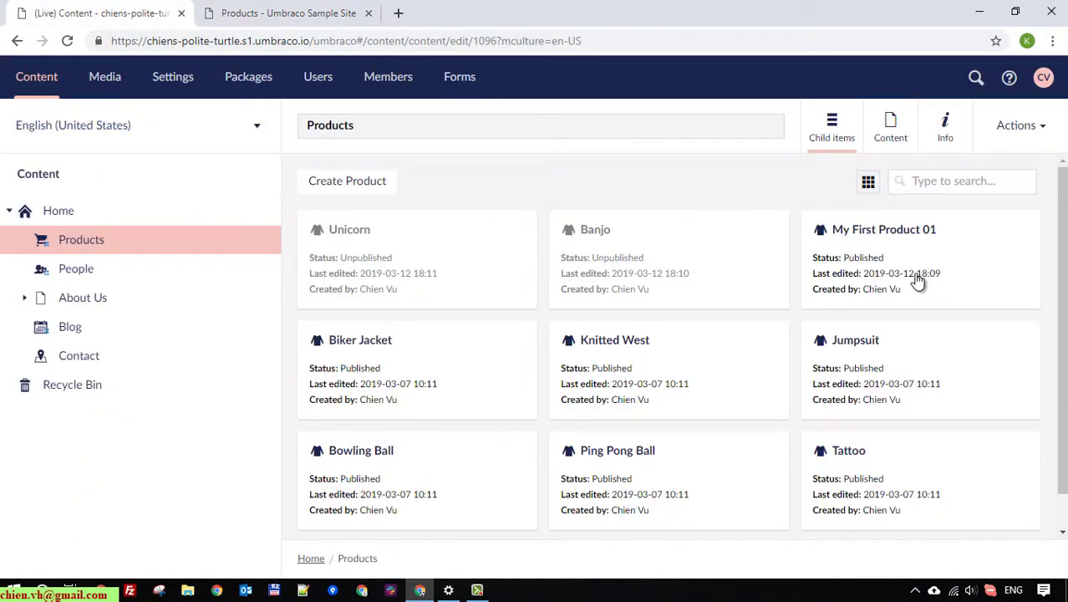
Step: Unpublish My First Product 01
{"action": "left_click", "coordinate": [950, 265]}
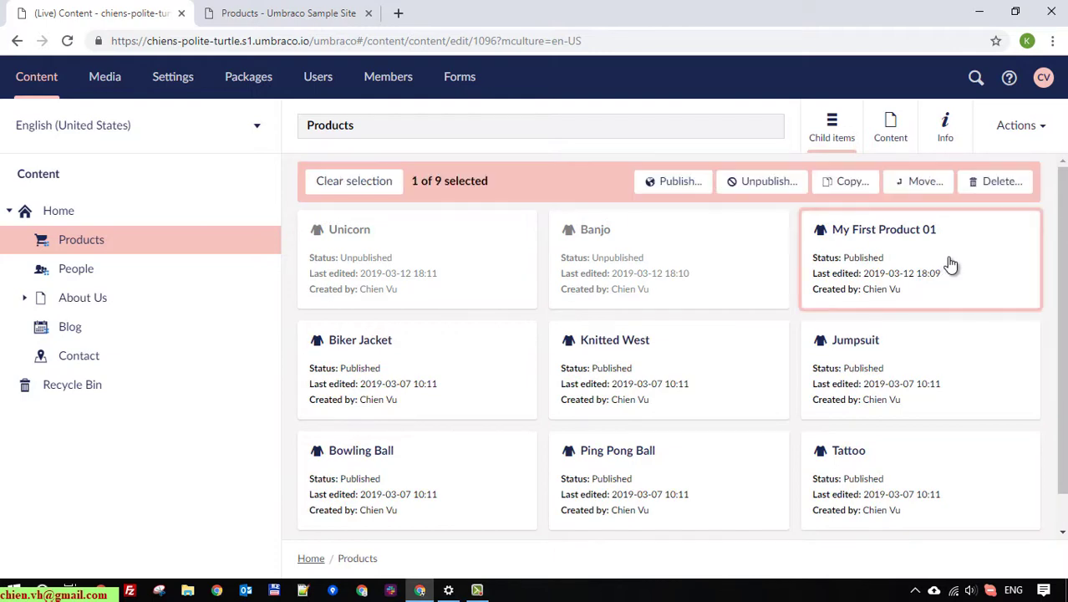
{"action": "left_click", "coordinate": [752, 181]}
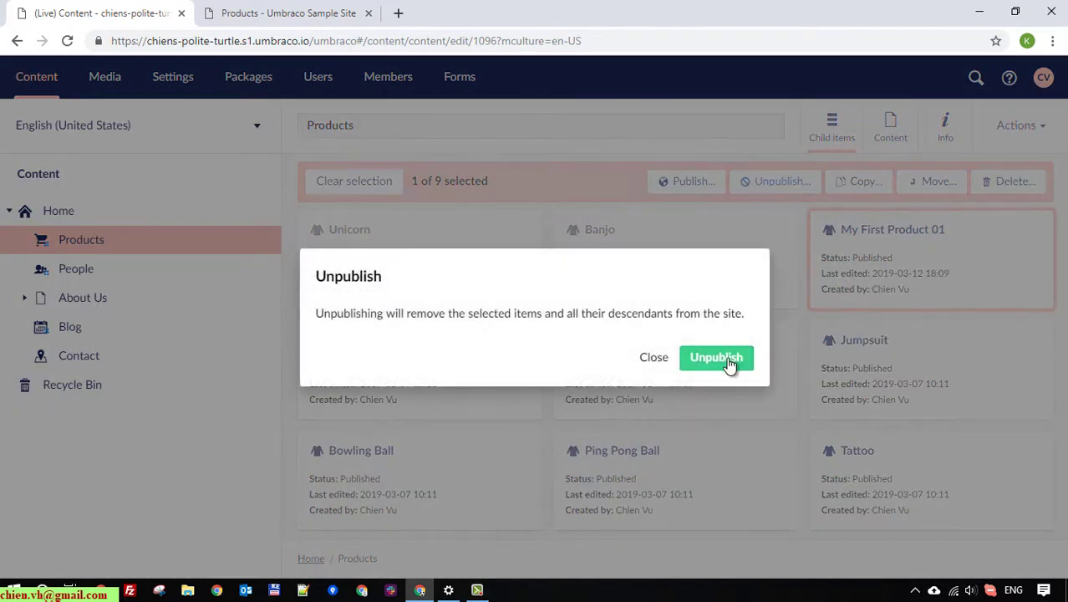
{"action": "left_click", "coordinate": [729, 361]}
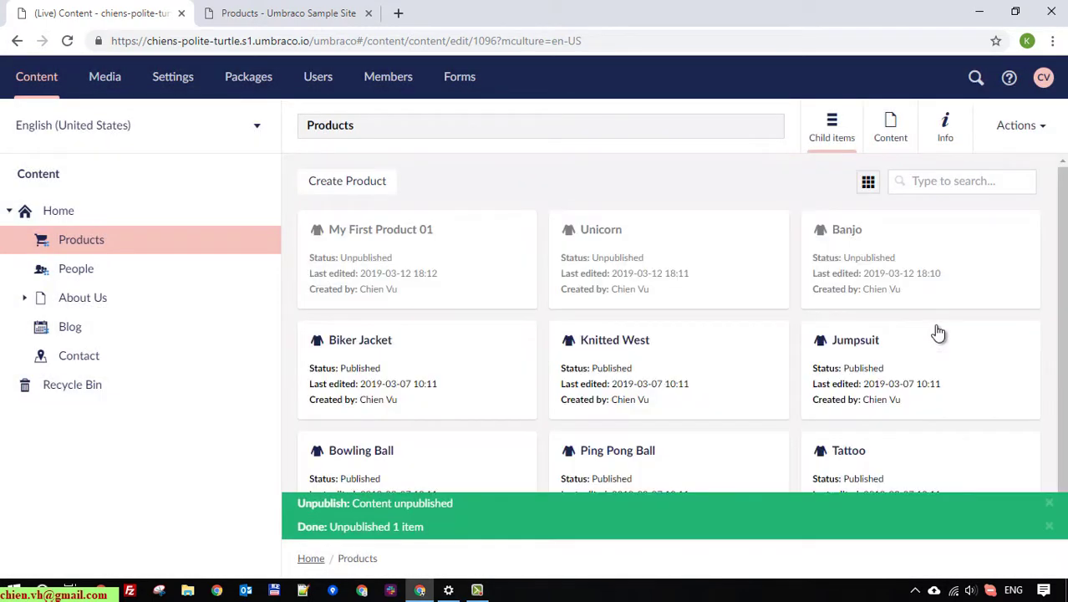
Step: Republish the Unicorn product
{"action": "left_click", "coordinate": [651, 257]}
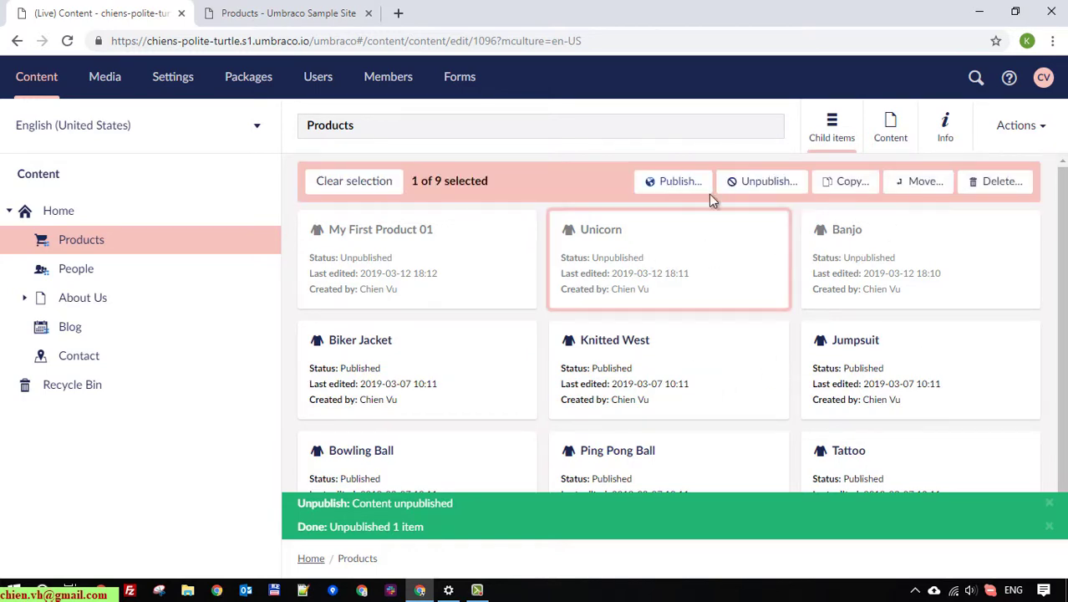
{"action": "left_click", "coordinate": [673, 181]}
{"action": "left_click", "coordinate": [707, 361]}
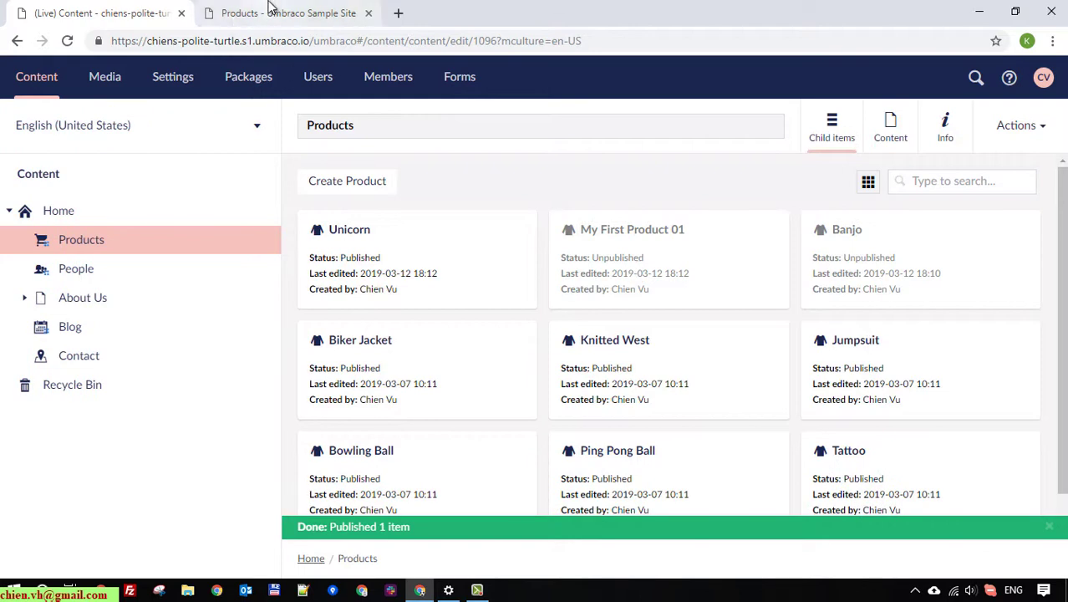
Step: Reload the public Products page to confirm Unicorn is back at €249.00
{"action": "left_click", "coordinate": [270, 12]}
{"action": "left_click", "coordinate": [67, 40]}
{"action": "scroll", "coordinate": [1009, 219], "scroll_direction": "down", "scroll_amount": 1}
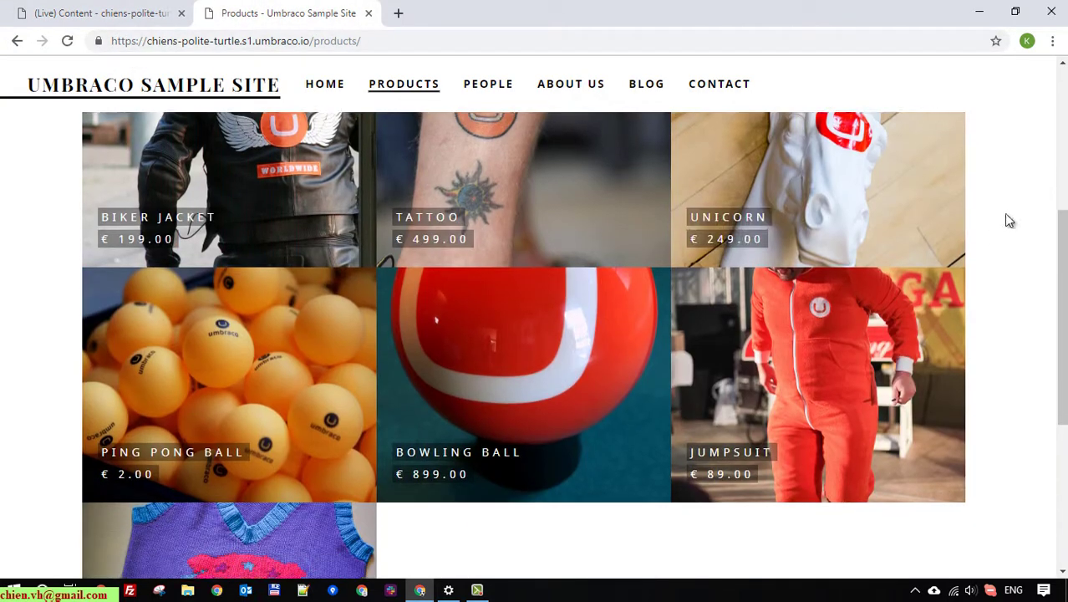
{"action": "scroll", "coordinate": [251, 407], "scroll_direction": "down", "scroll_amount": 2}
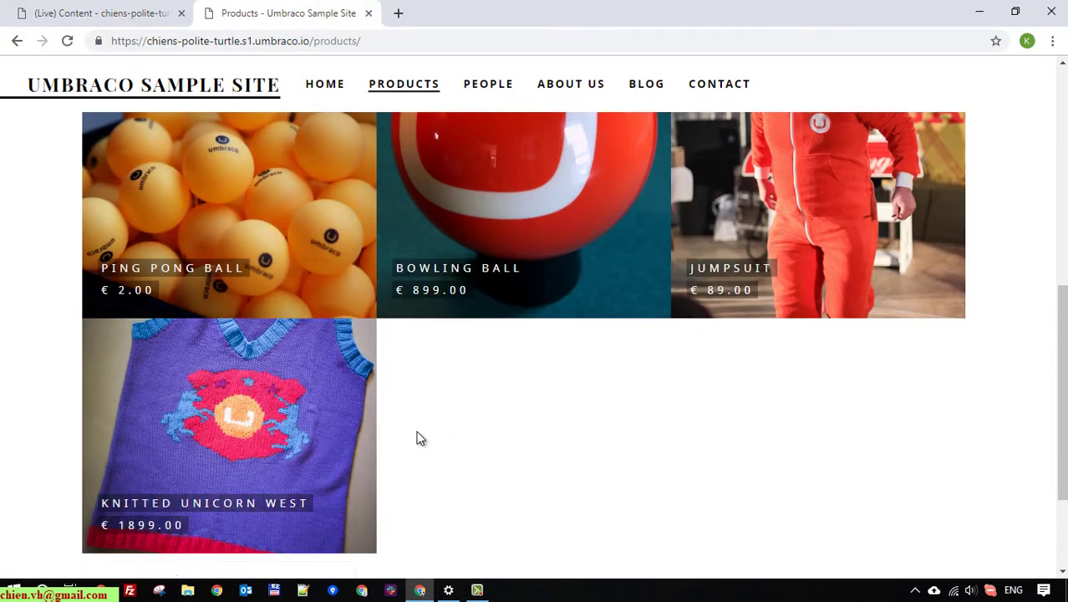
{"action": "scroll", "coordinate": [409, 443], "scroll_direction": "up", "scroll_amount": 2}
{"action": "scroll", "coordinate": [410, 443], "scroll_direction": "up", "scroll_amount": 2}
{"action": "scroll", "coordinate": [357, 405], "scroll_direction": "down", "scroll_amount": 2}
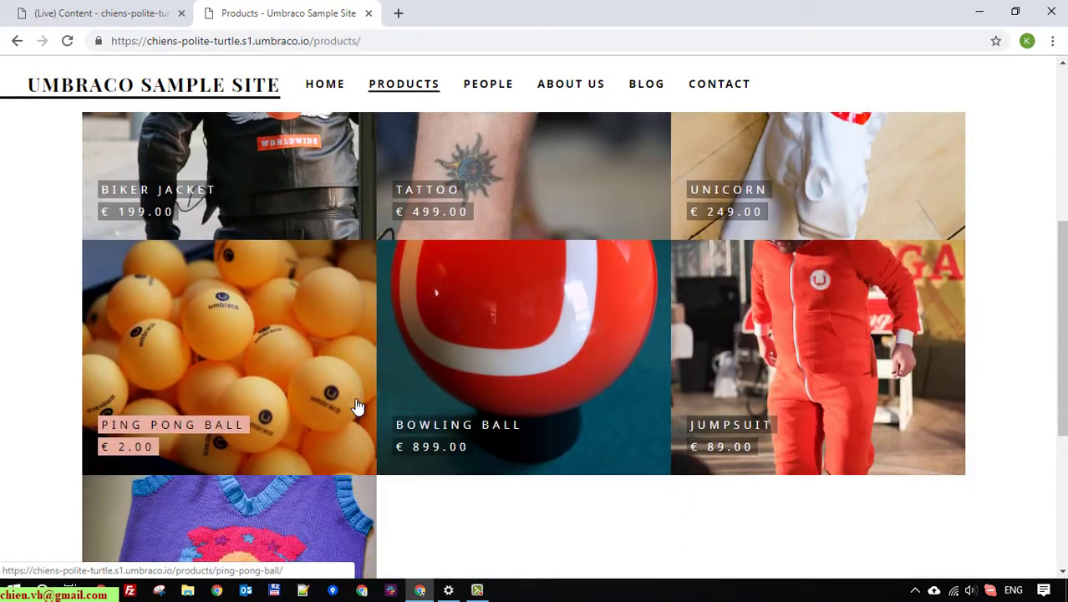
Step: Republish My First Product 01 from the backoffice Products list
{"action": "left_click", "coordinate": [134, 14]}
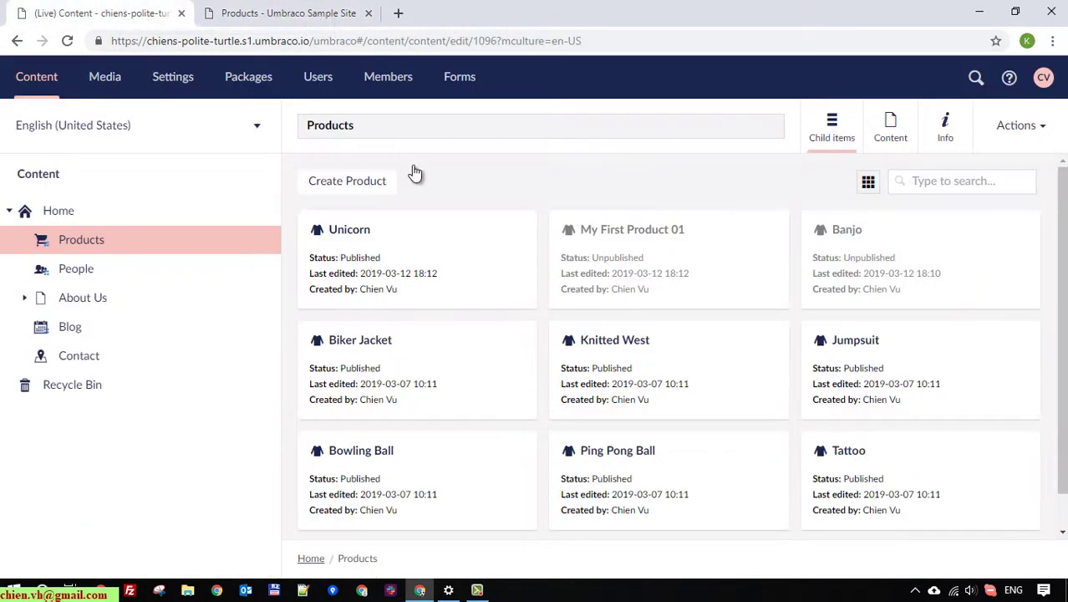
{"action": "left_click", "coordinate": [710, 261]}
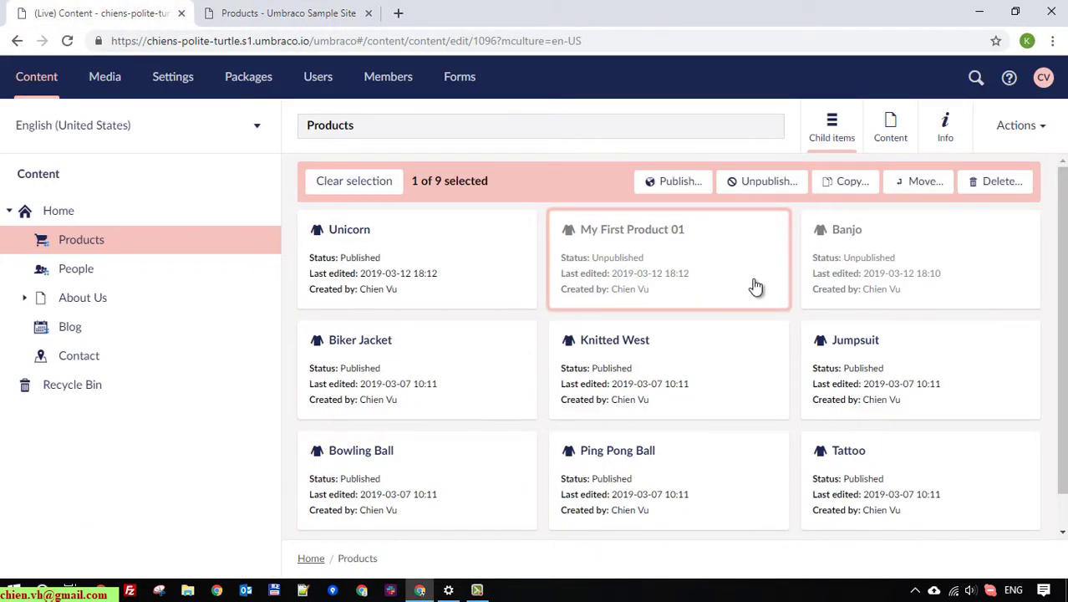
{"action": "left_click", "coordinate": [680, 186]}
{"action": "left_click", "coordinate": [724, 359]}
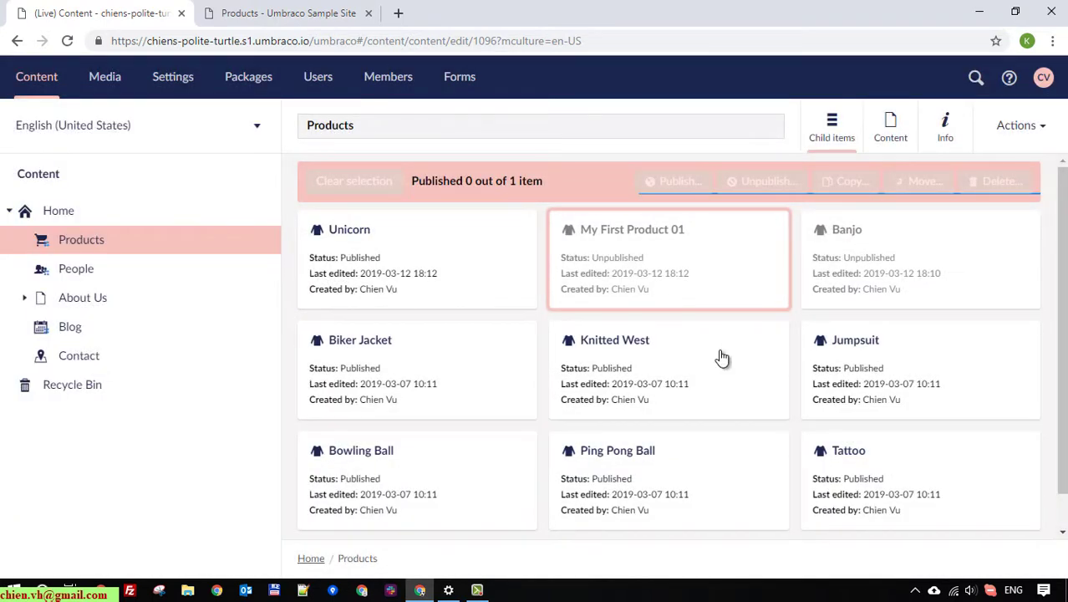
{"action": "scroll", "coordinate": [652, 393], "scroll_direction": "down", "scroll_amount": 1}
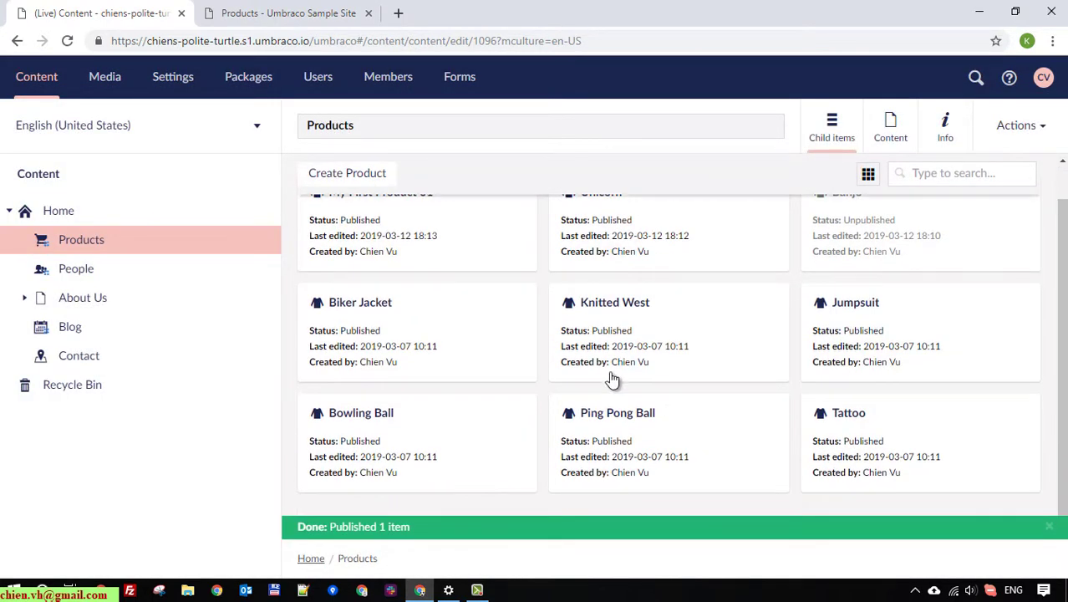
Step: Reload the public Products page twice to check it, then return to the backoffice list
{"action": "left_click", "coordinate": [266, 10]}
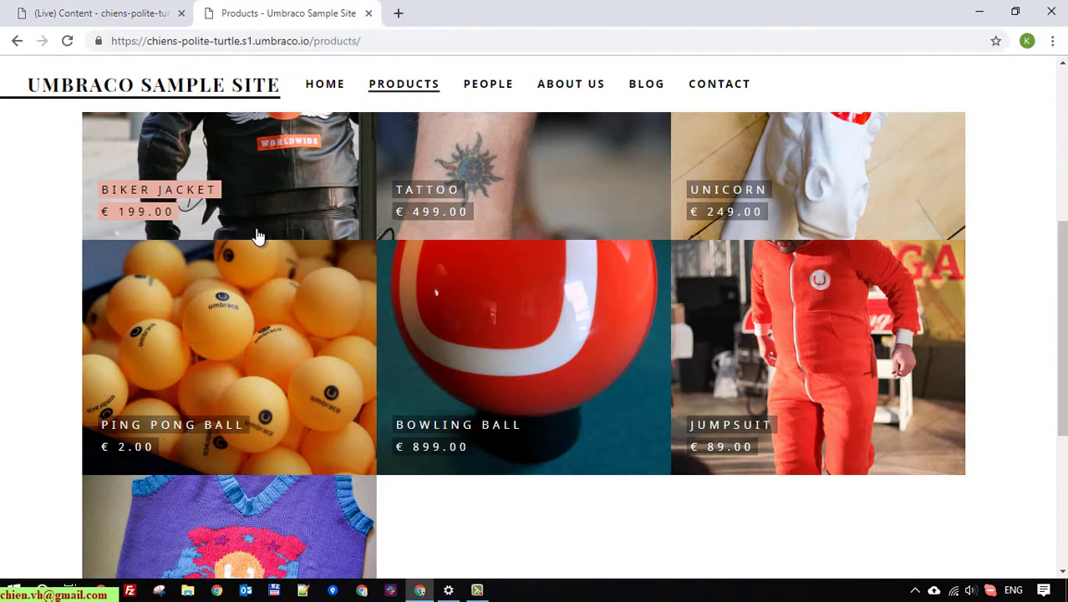
{"action": "left_click", "coordinate": [67, 41]}
{"action": "scroll", "coordinate": [43, 305], "scroll_direction": "down", "scroll_amount": 4}
{"action": "scroll", "coordinate": [43, 305], "scroll_direction": "up", "scroll_amount": 6}
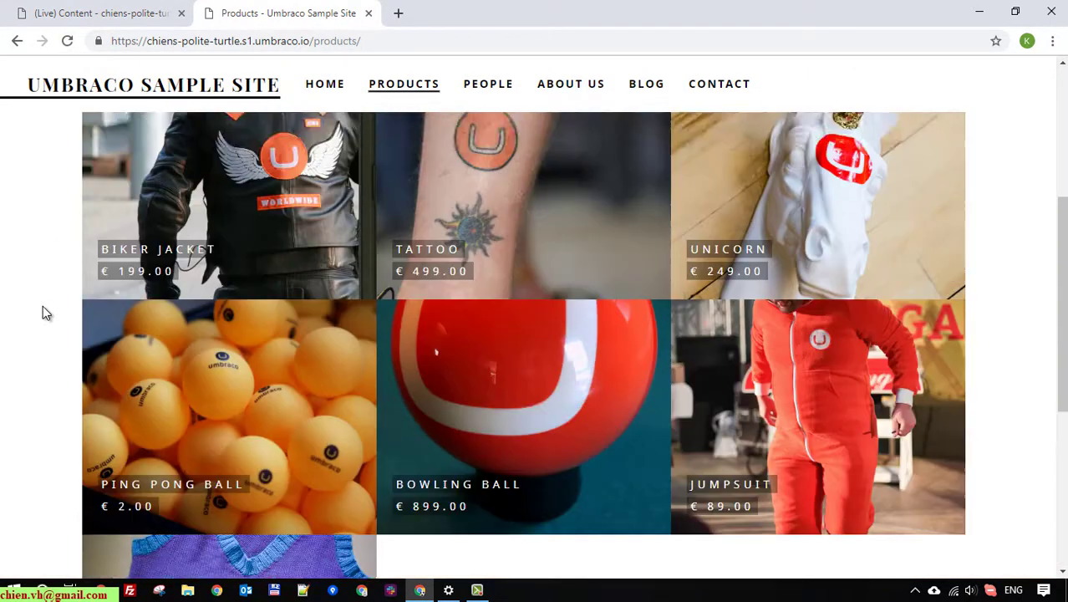
{"action": "left_click", "coordinate": [68, 41]}
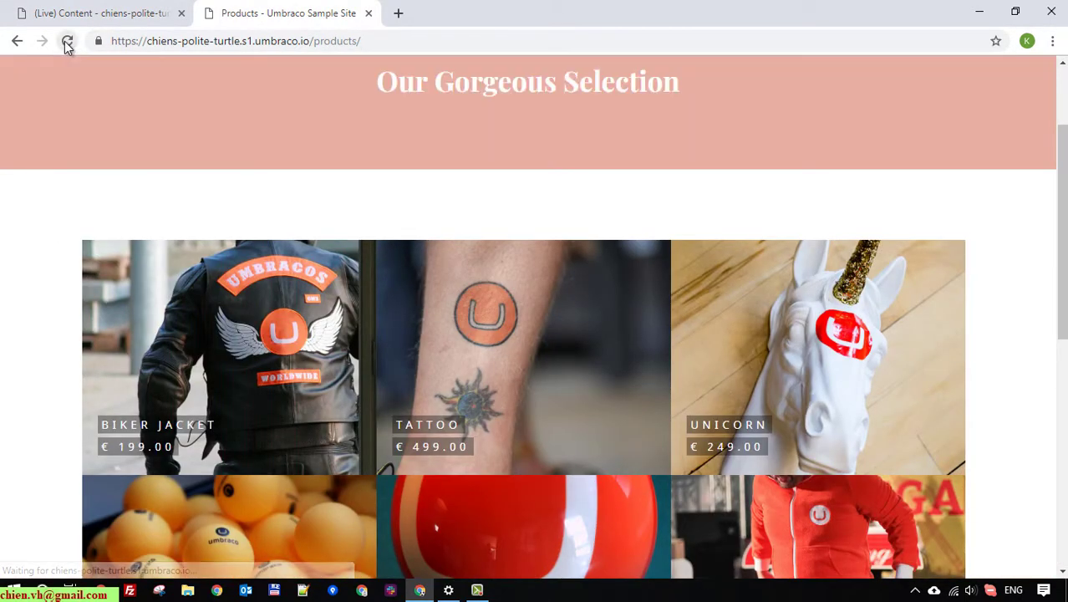
{"action": "scroll", "coordinate": [90, 222], "scroll_direction": "down", "scroll_amount": 4}
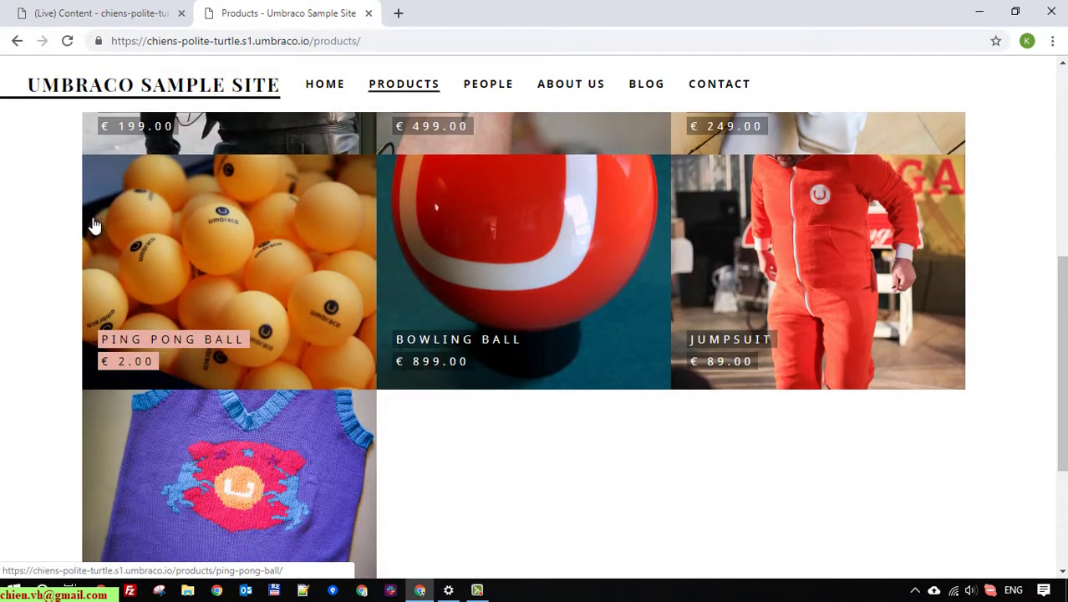
{"action": "scroll", "coordinate": [95, 221], "scroll_direction": "down", "scroll_amount": 2}
{"action": "left_click", "coordinate": [117, 10]}
{"action": "scroll", "coordinate": [832, 446], "scroll_direction": "up", "scroll_amount": 1}
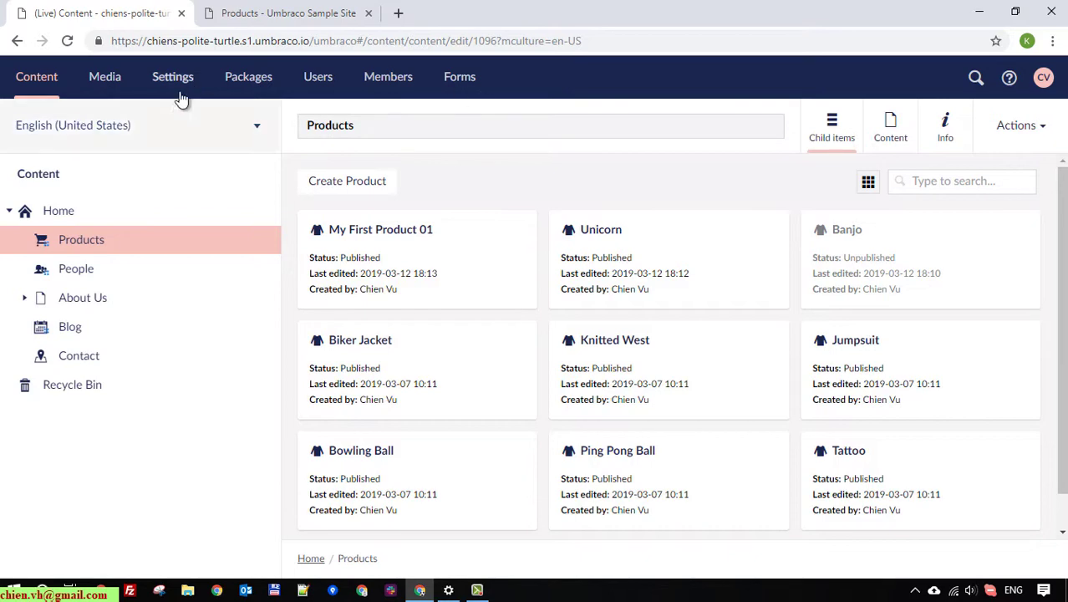
Step: Create a new blog post 'Test 2' with a description and page title t2
{"action": "left_click", "coordinate": [82, 328]}
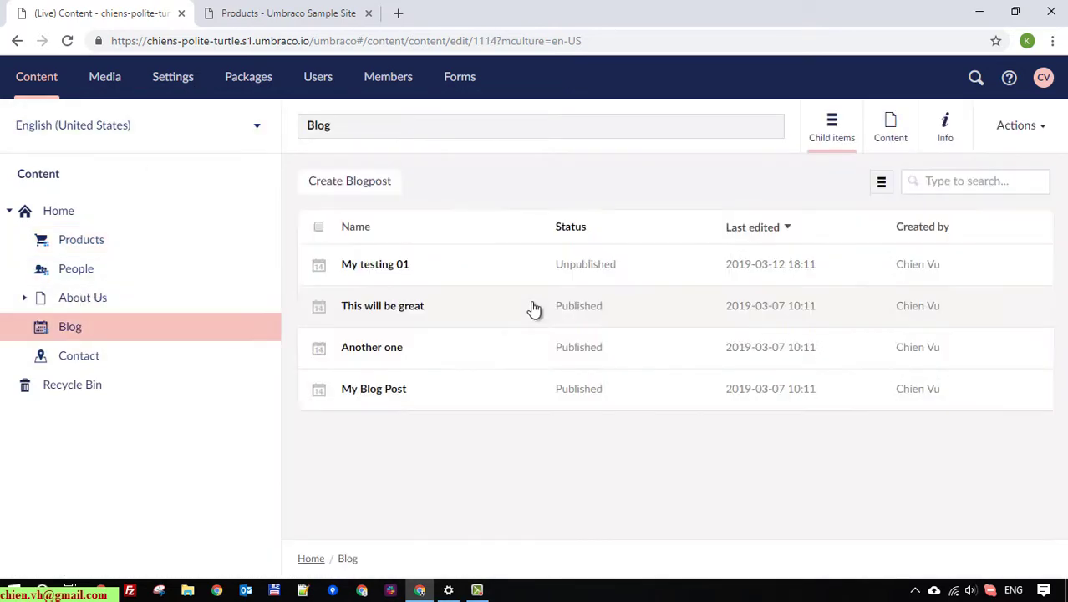
{"action": "left_click", "coordinate": [370, 190]}
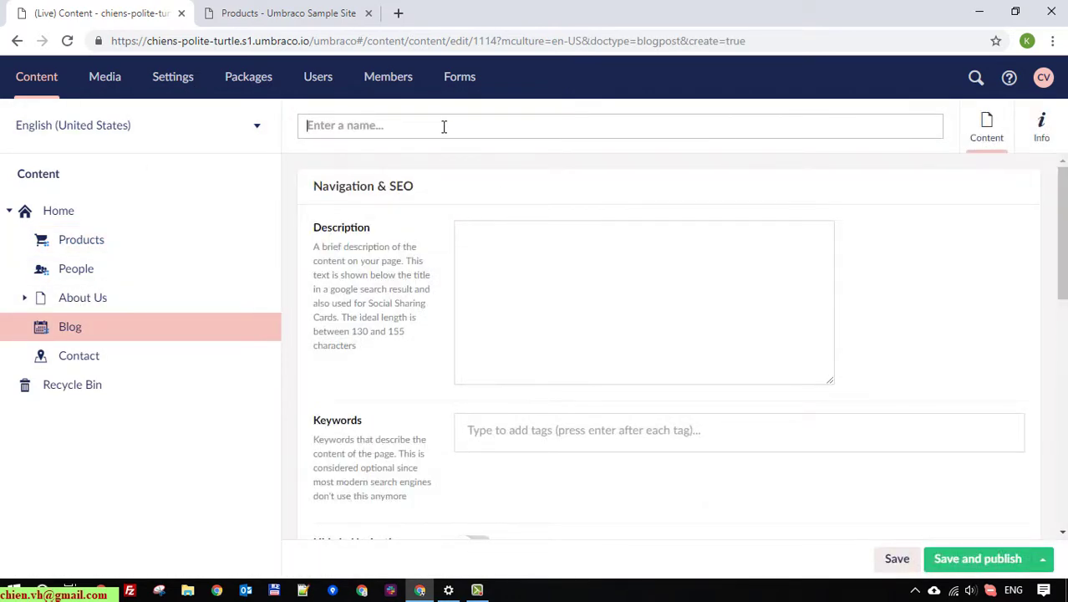
{"action": "type", "text": "Test 2"}
{"action": "left_click", "coordinate": [617, 363]}
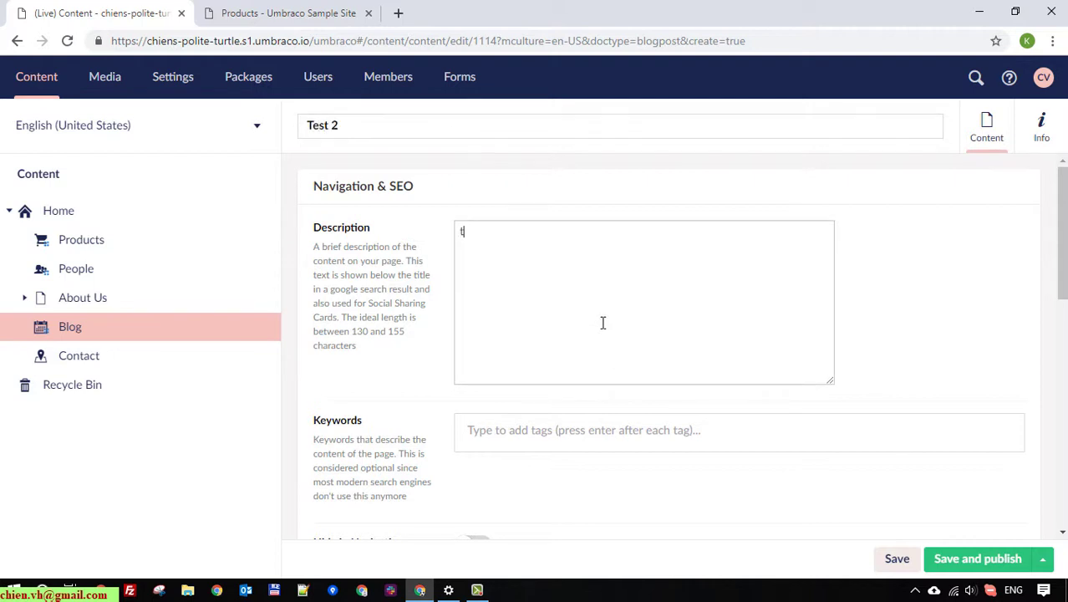
{"action": "scroll", "coordinate": [573, 375], "scroll_direction": "down", "scroll_amount": 2}
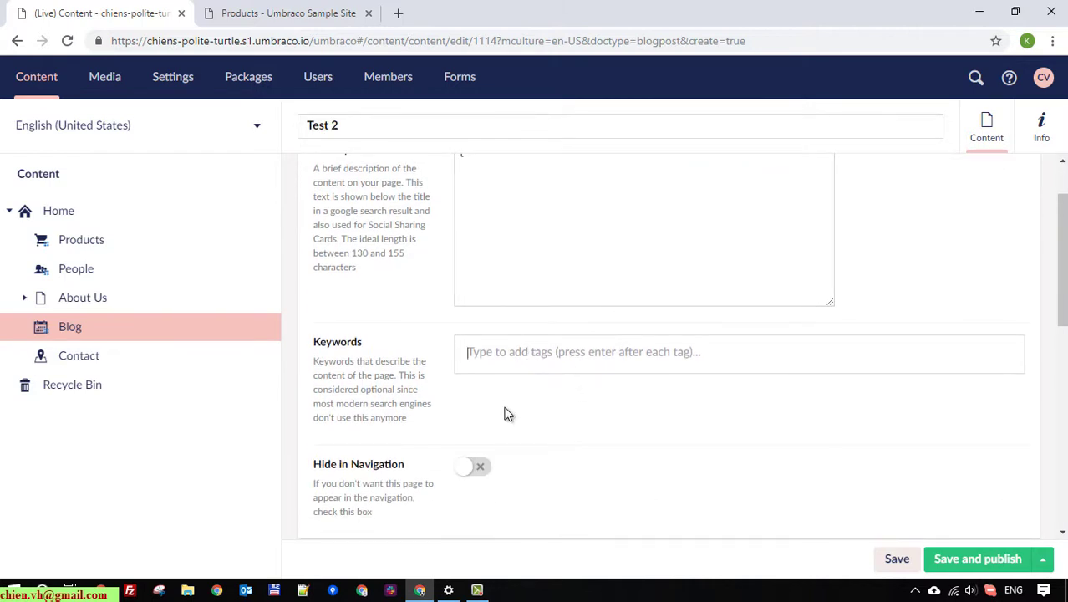
{"action": "scroll", "coordinate": [495, 385], "scroll_direction": "down", "scroll_amount": 3}
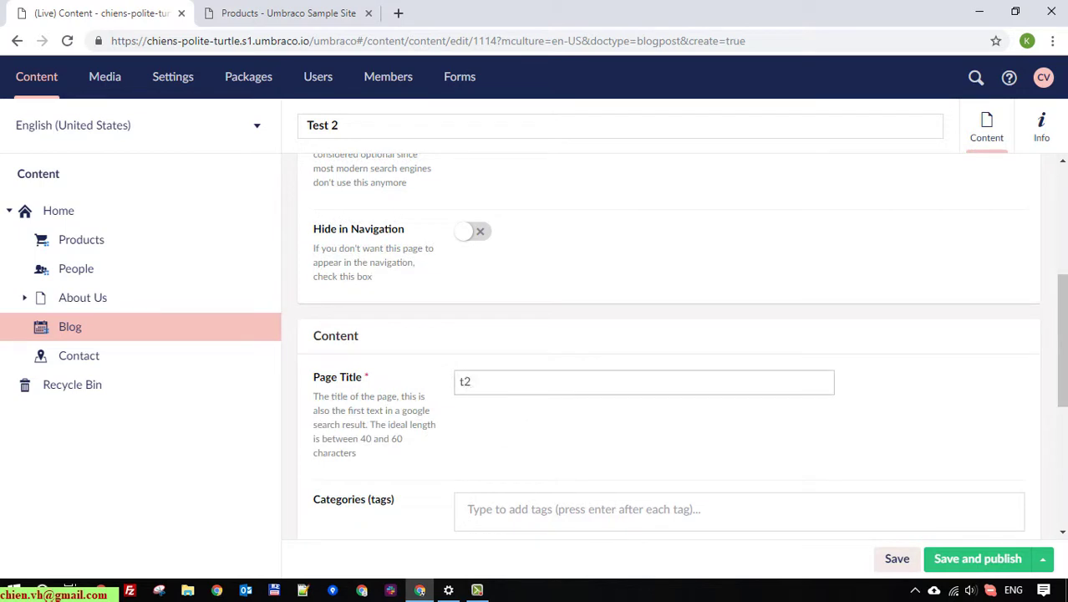
{"action": "left_click", "coordinate": [630, 510]}
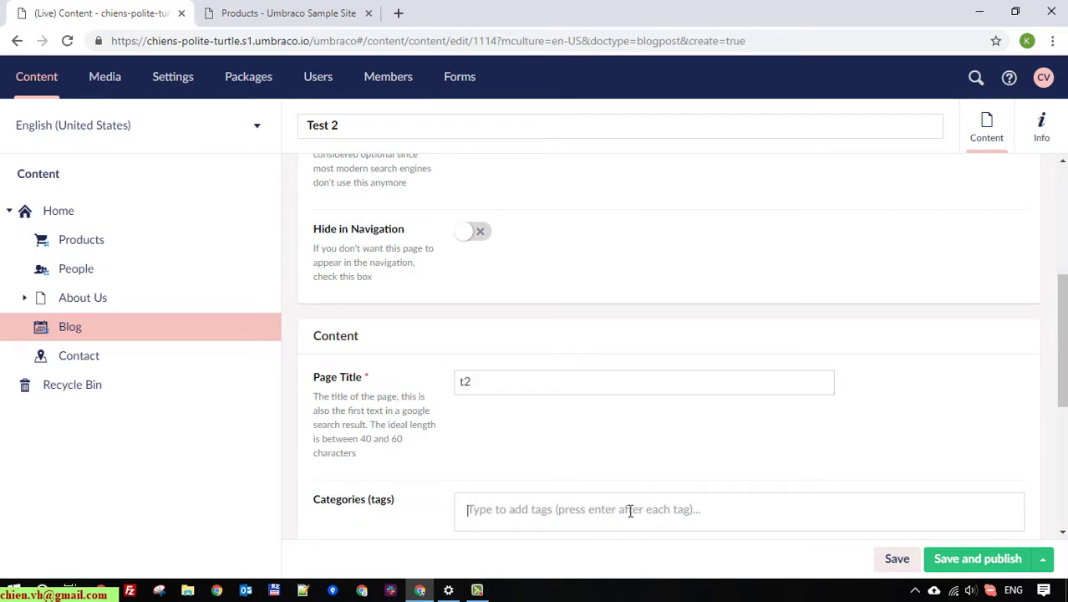
Step: Fill in the required Excerpt 'test' and publish the post
{"action": "left_click", "coordinate": [983, 561]}
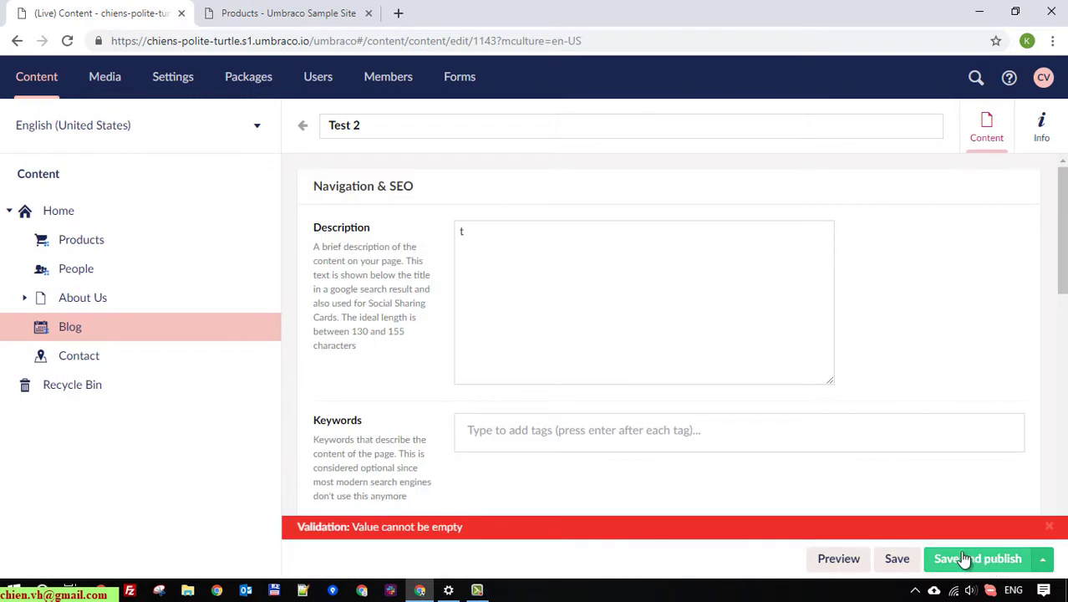
{"action": "scroll", "coordinate": [873, 437], "scroll_direction": "down", "scroll_amount": 6}
{"action": "left_click", "coordinate": [620, 280]}
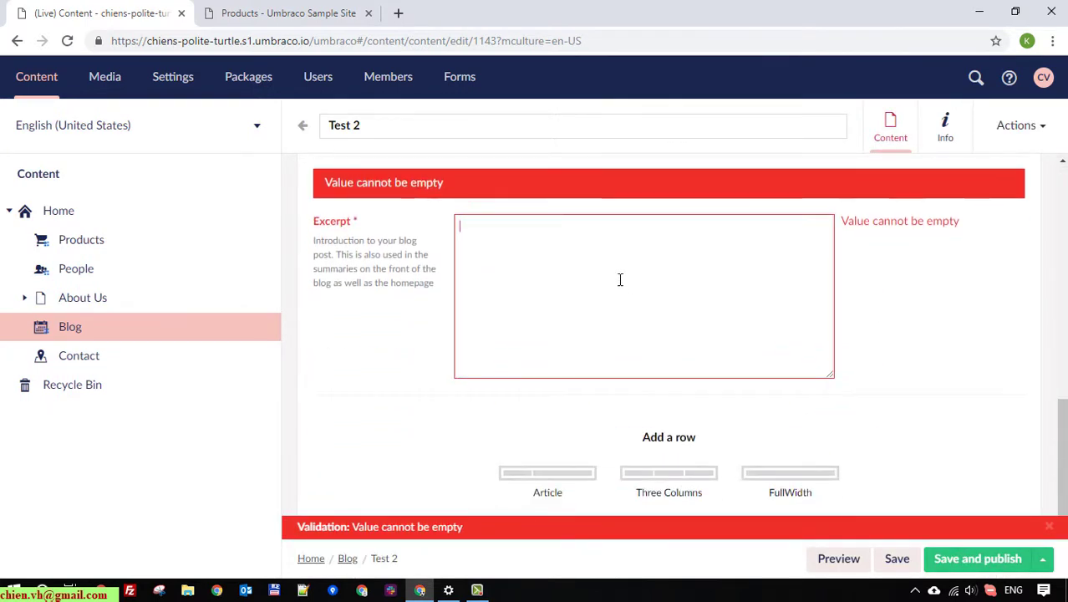
{"action": "type", "text": "test"}
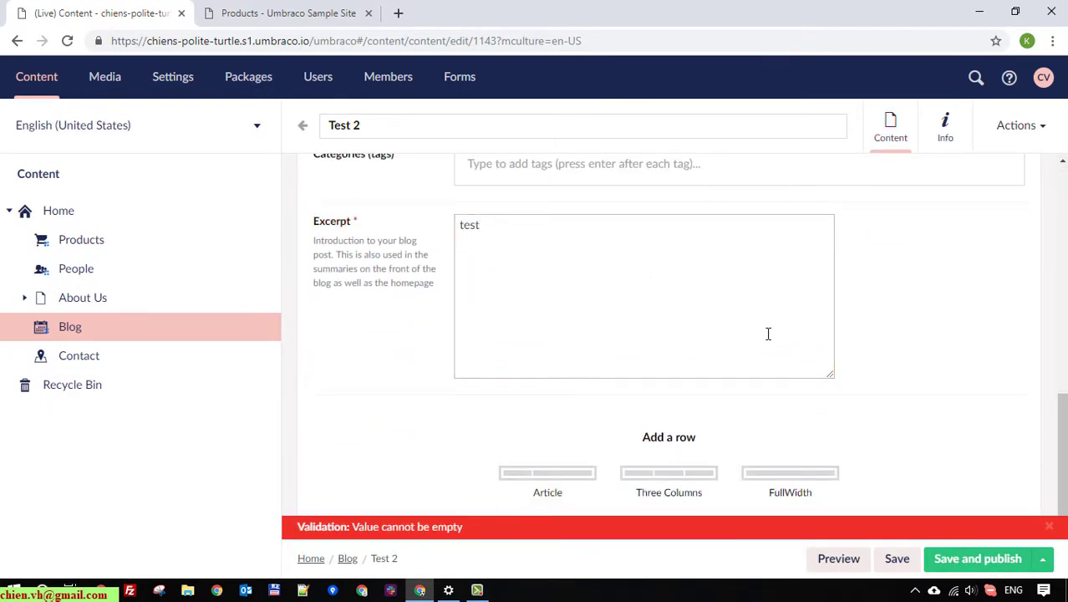
{"action": "left_click", "coordinate": [1027, 557]}
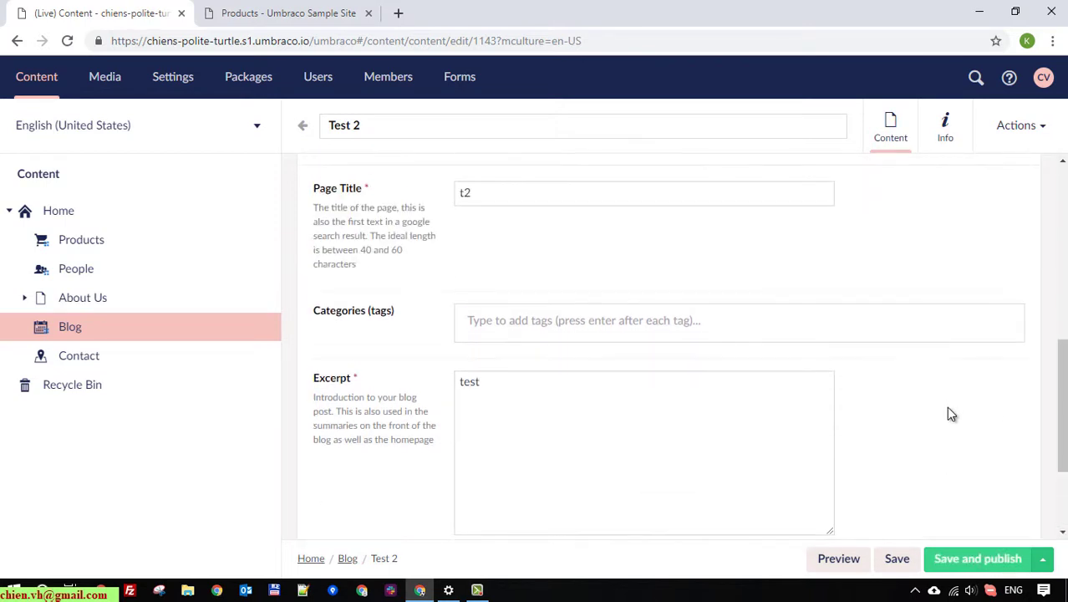
{"action": "left_click", "coordinate": [346, 18]}
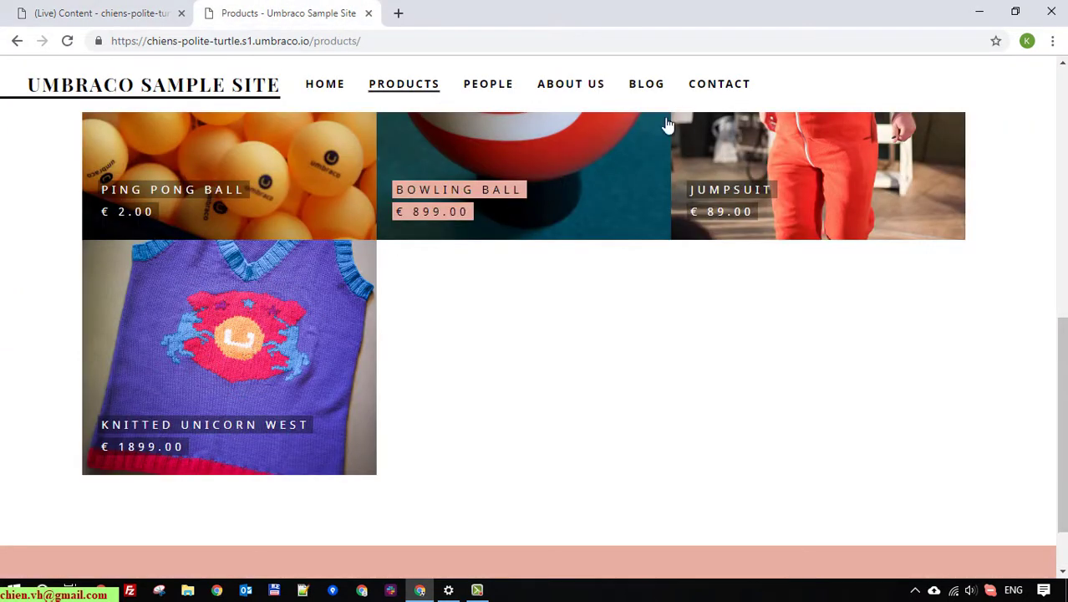
Step: Reload the public Blog page, open the new t2 post, then return to the Blog list
{"action": "left_click", "coordinate": [648, 87]}
{"action": "left_click", "coordinate": [997, 65]}
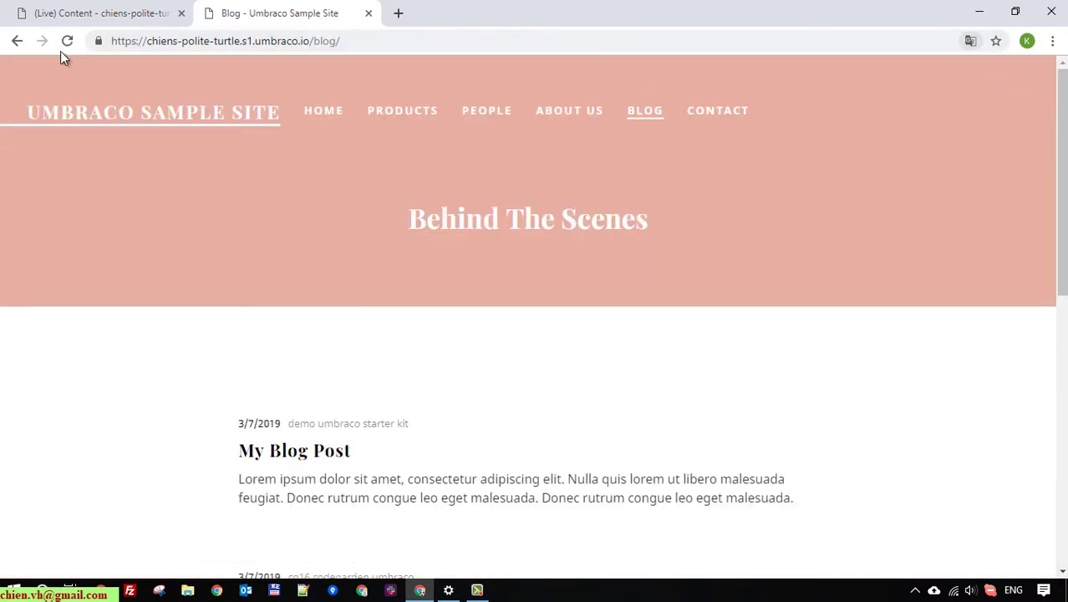
{"action": "left_click", "coordinate": [68, 40]}
{"action": "scroll", "coordinate": [535, 276], "scroll_direction": "down", "scroll_amount": 4}
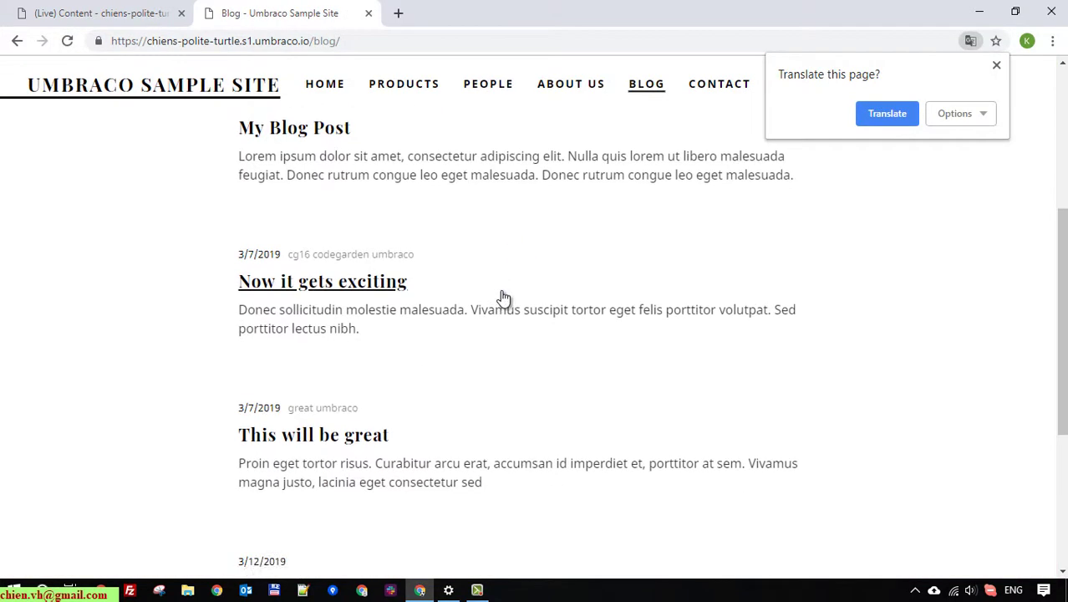
{"action": "scroll", "coordinate": [493, 297], "scroll_direction": "down", "scroll_amount": 4}
{"action": "left_click_drag", "start_coordinate": [231, 301], "coordinate": [380, 359]}
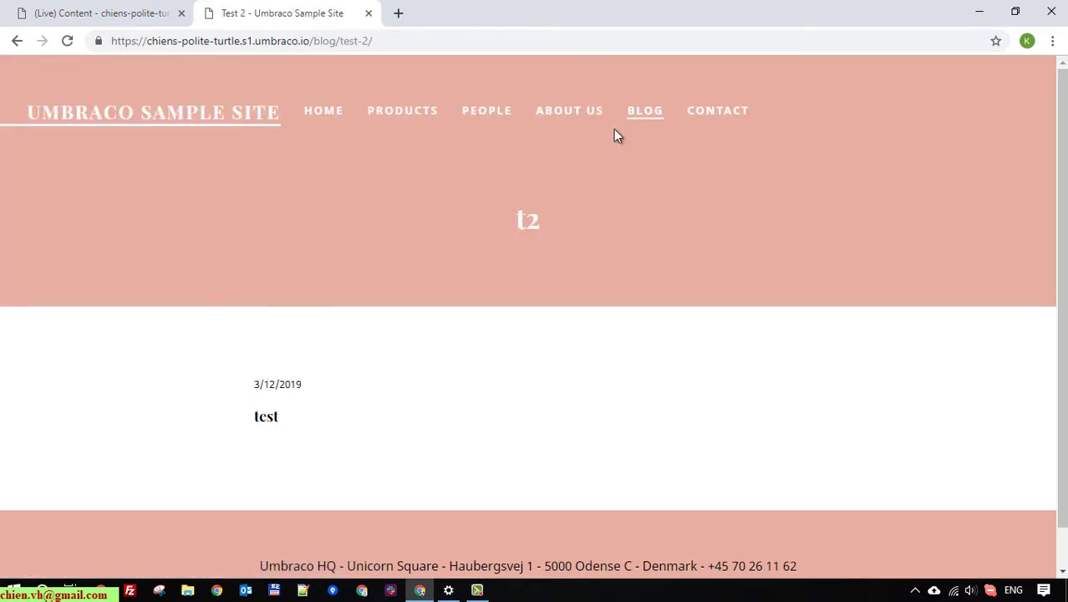
{"action": "left_click", "coordinate": [642, 114]}
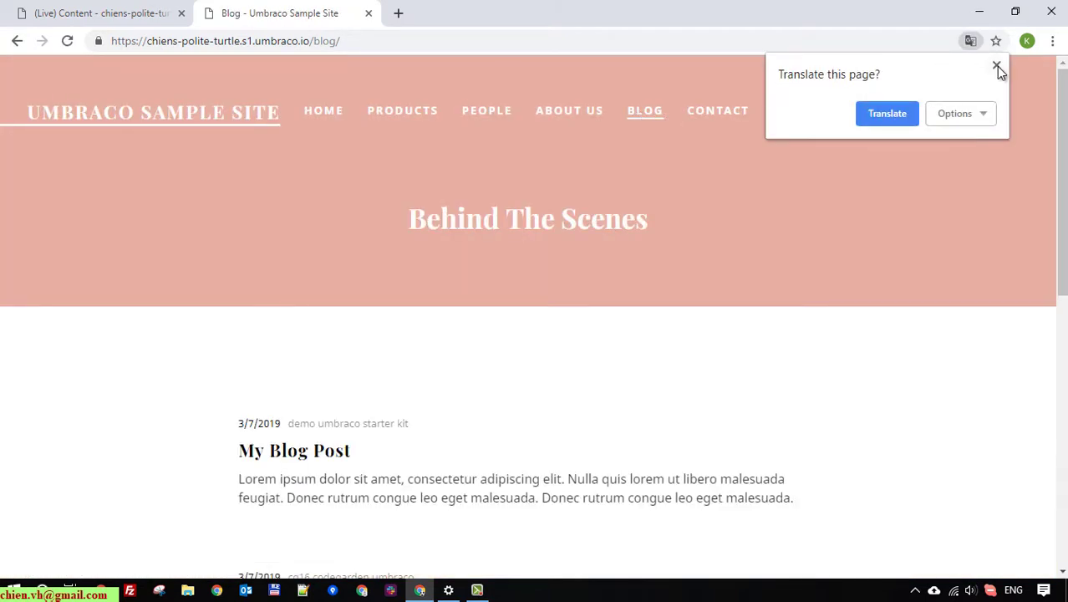
{"action": "left_click", "coordinate": [996, 66]}
{"action": "left_click", "coordinate": [142, 15]}
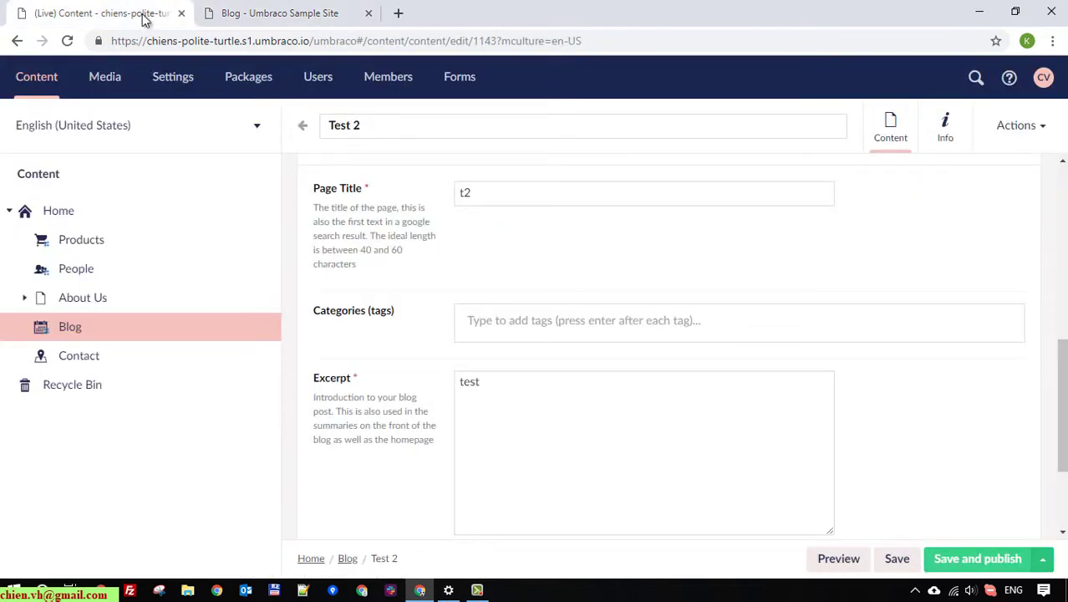
{"action": "scroll", "coordinate": [889, 406], "scroll_direction": "down", "scroll_amount": 2}
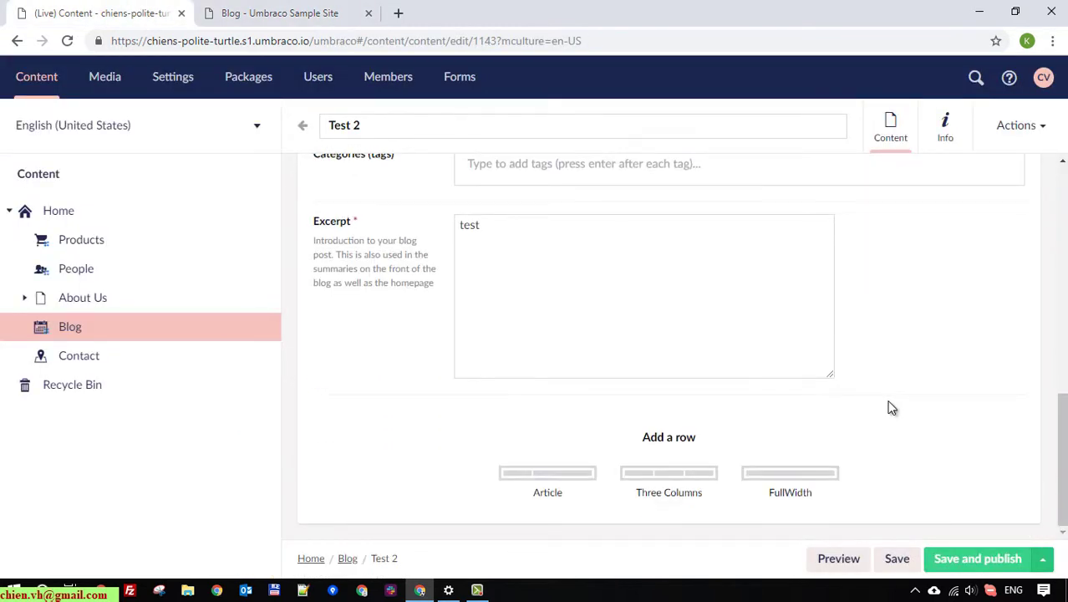